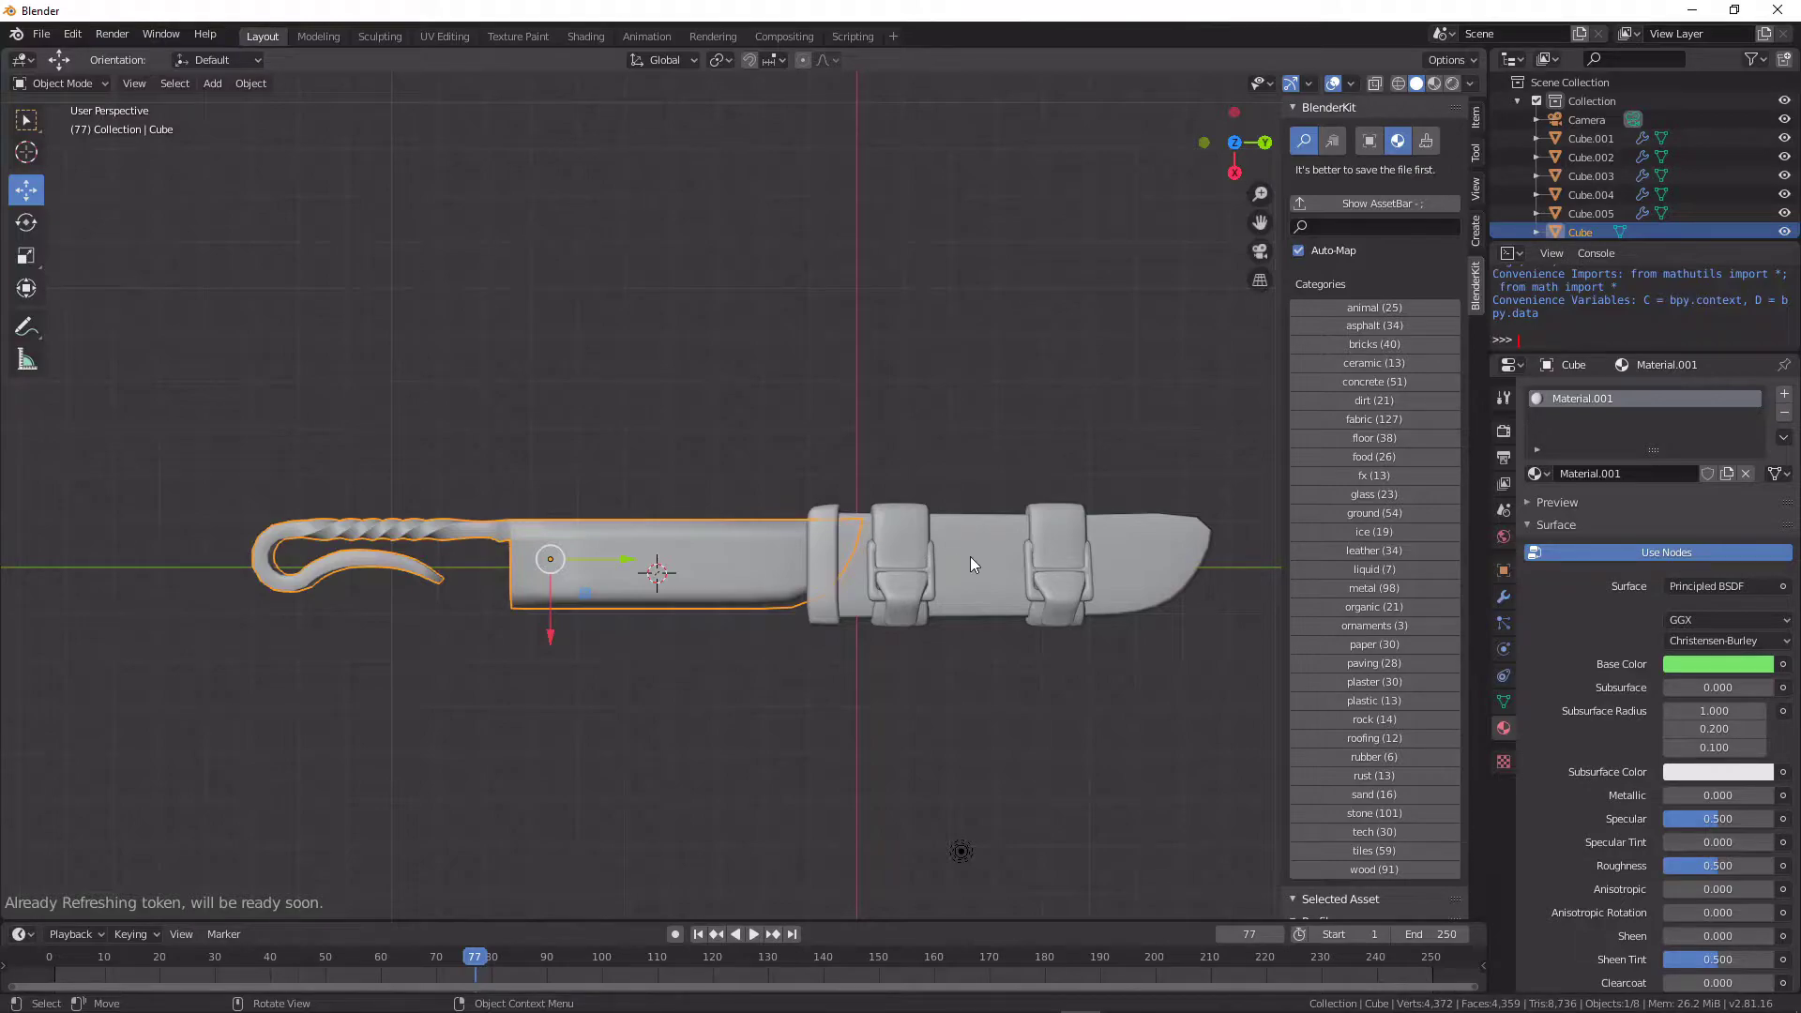
Step: Slide the Cube knife piece along Y further into the sheath, then clear the selection
{"action": "mouse_move", "coordinate": [970, 555]}
{"action": "middle_mouse_down"}
{"action": "mouse_move", "coordinate": [1038, 532]}
{"action": "mouse_move", "coordinate": [984, 573]}
{"action": "middle_mouse_up"}
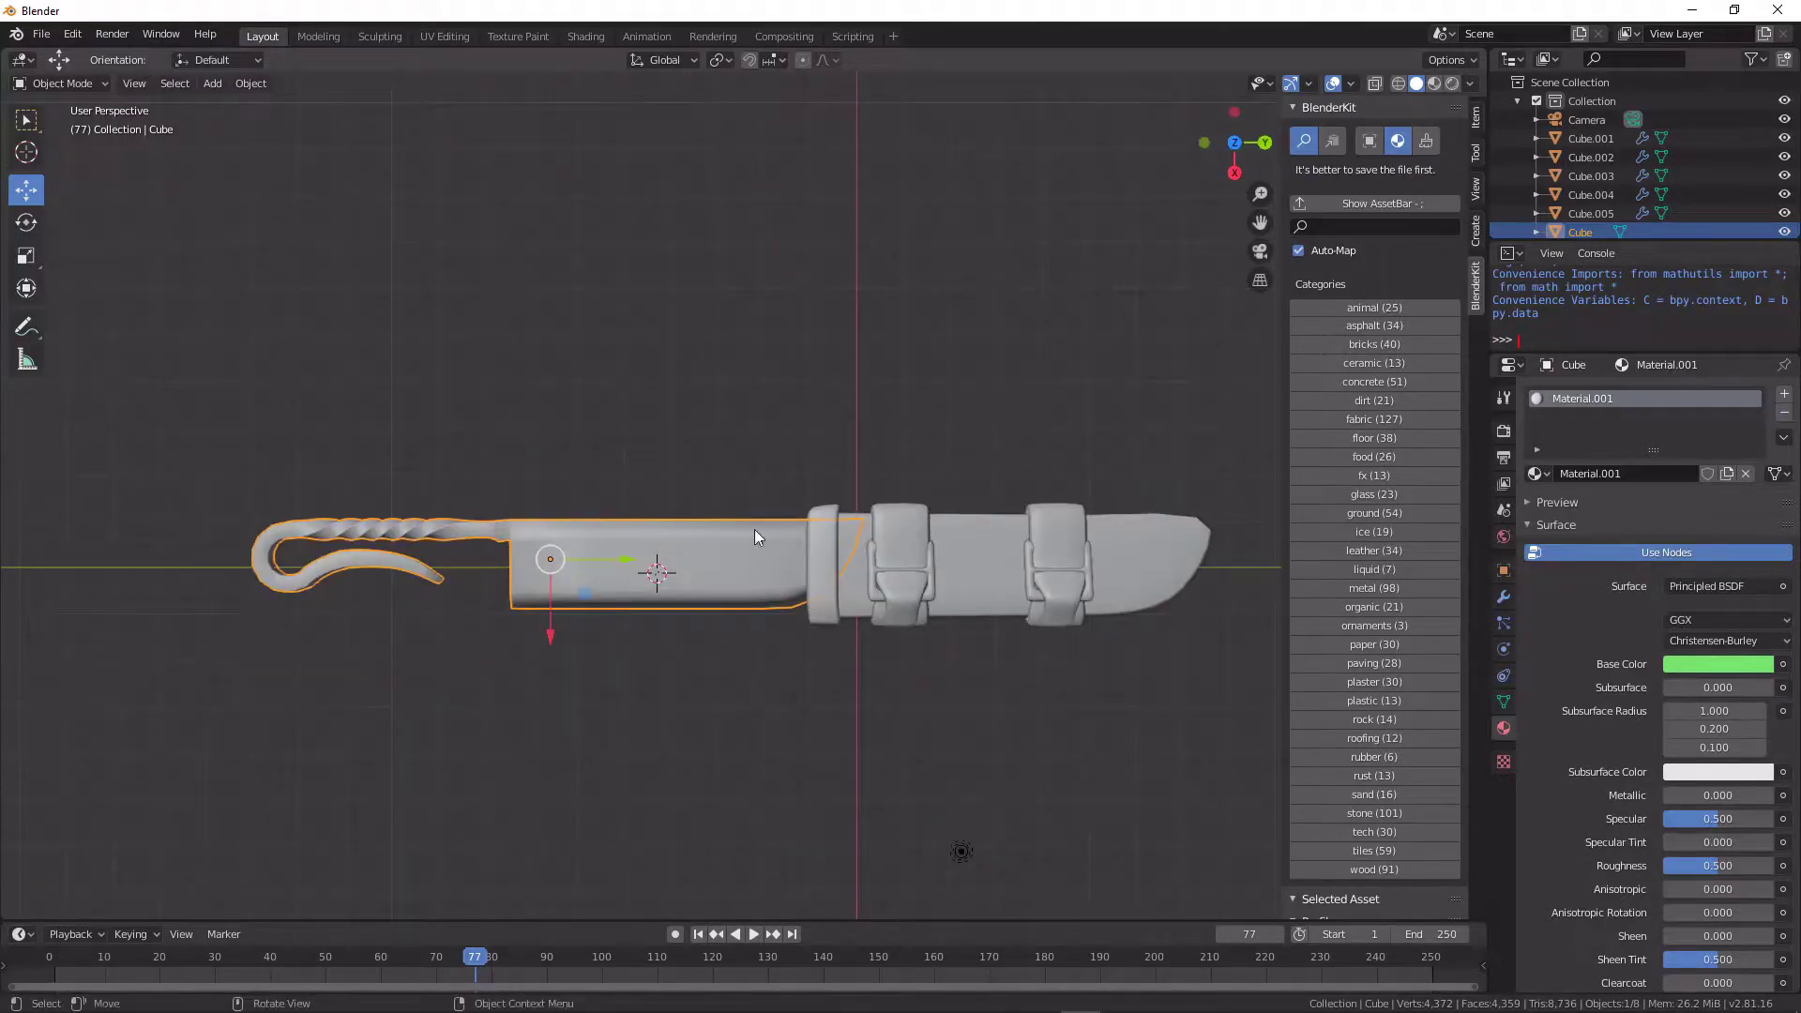
{"action": "key", "text": "a"}
{"action": "key", "text": "a"}
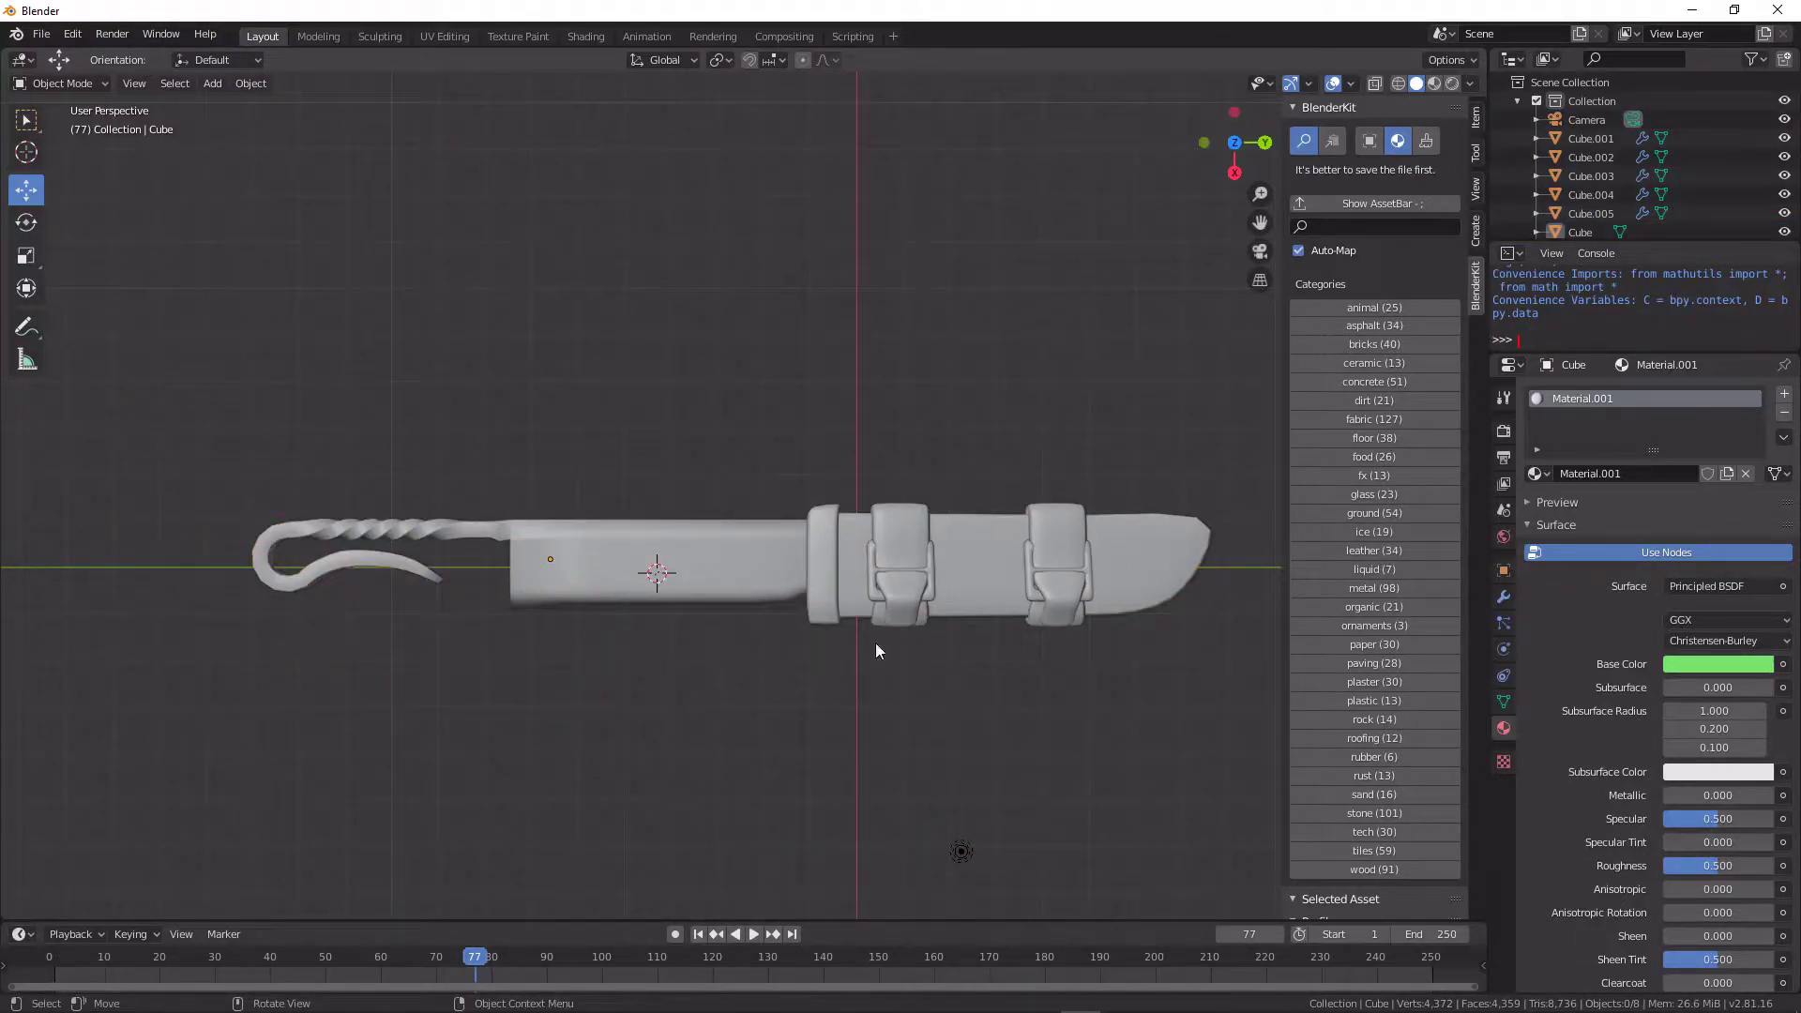
{"action": "left_click", "coordinate": [640, 576]}
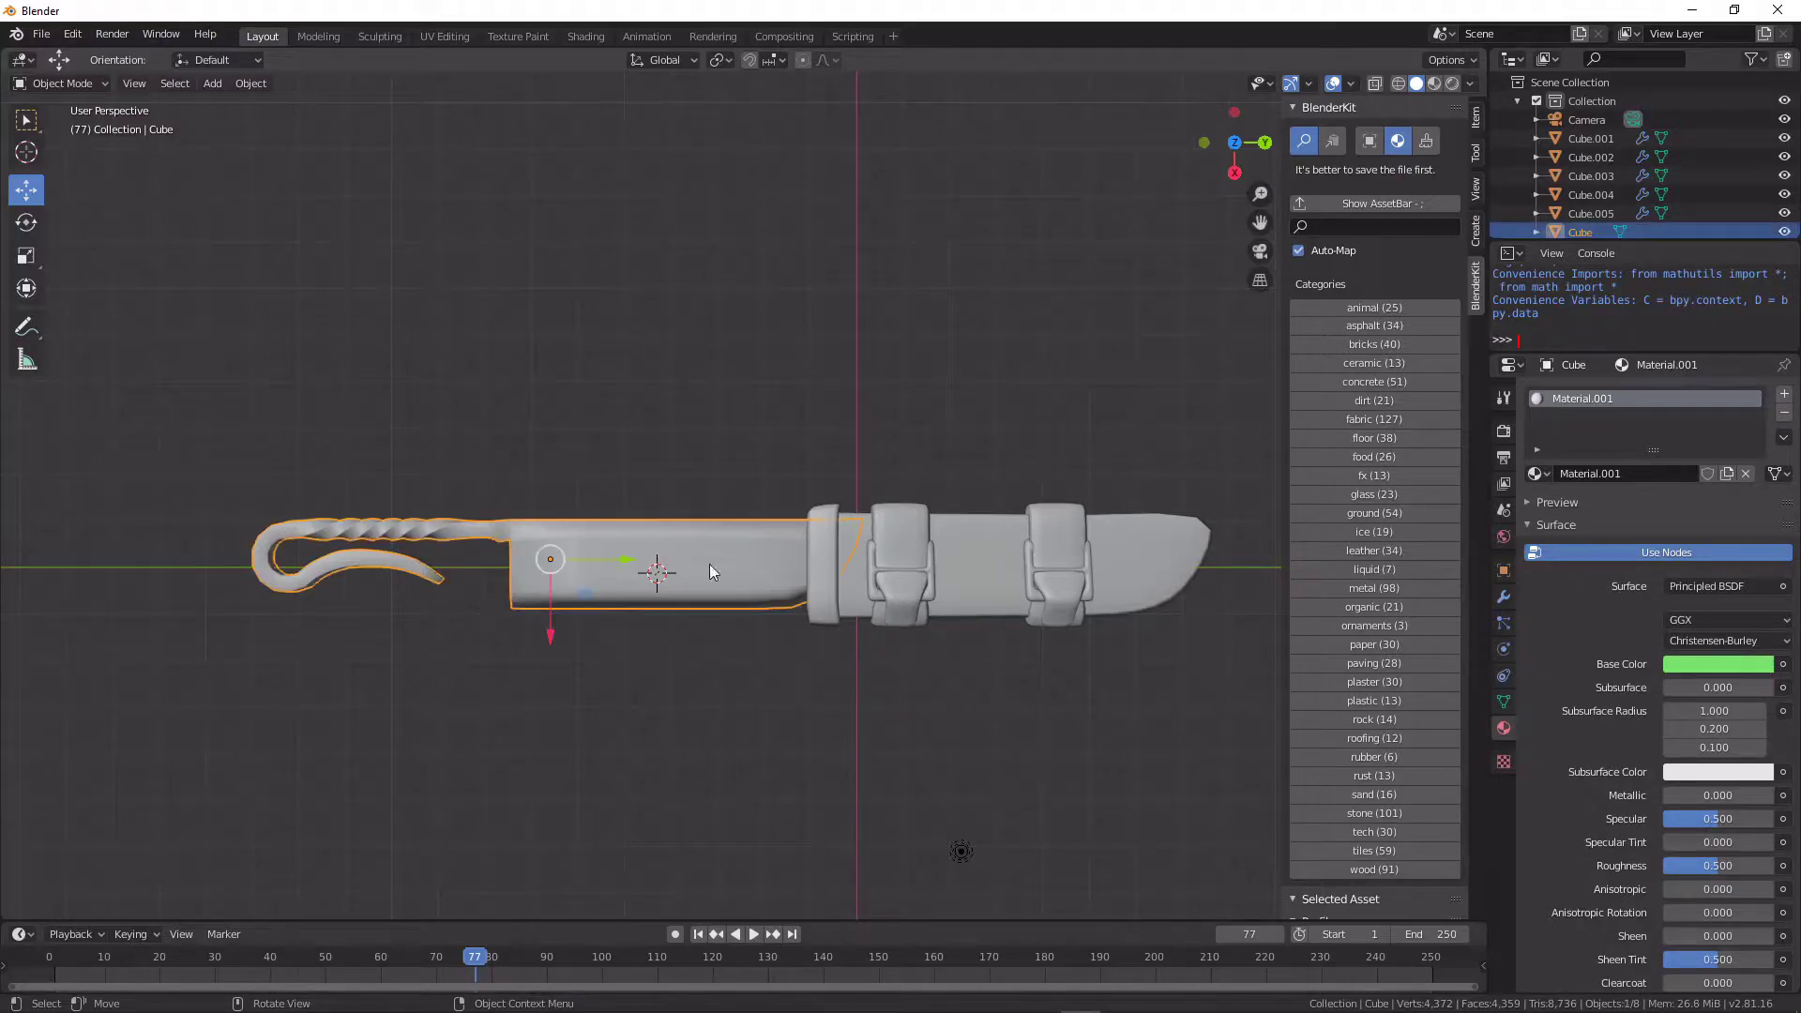
{"action": "left_click_drag", "start_coordinate": [627, 560], "coordinate": [730, 570]}
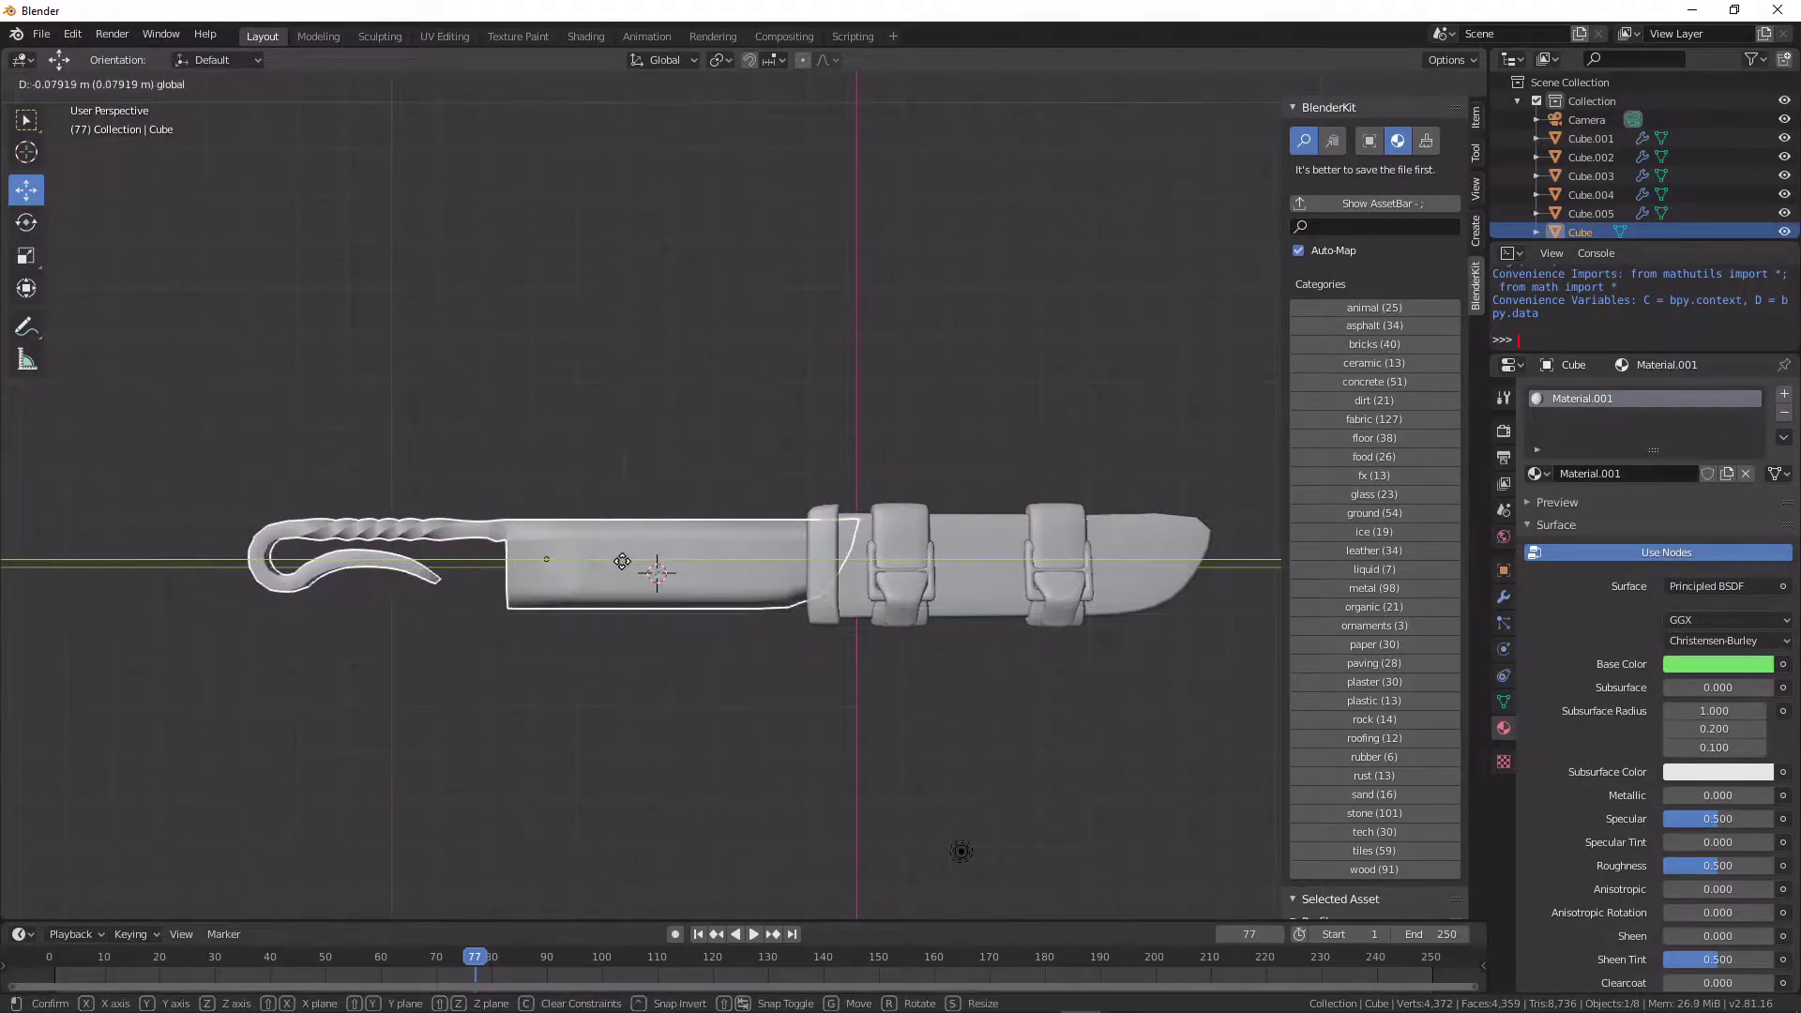
{"action": "left_click", "coordinate": [985, 505]}
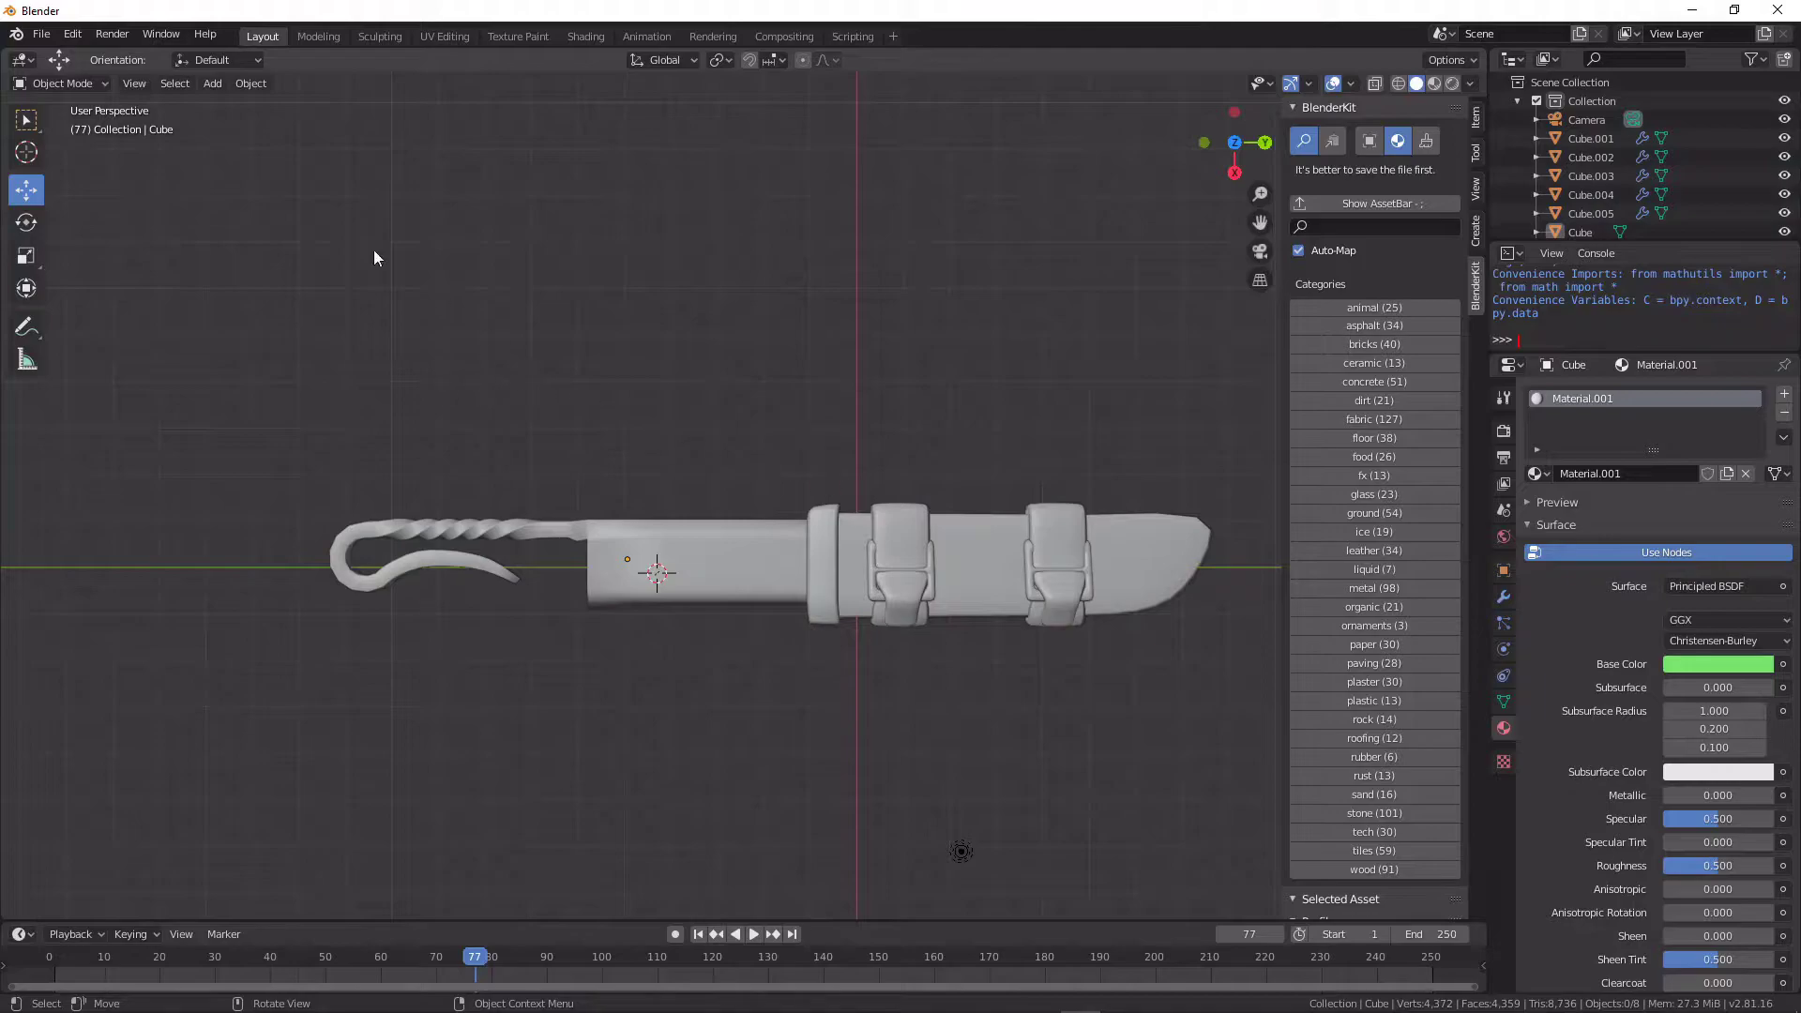
{"action": "left_click", "coordinate": [42, 35]}
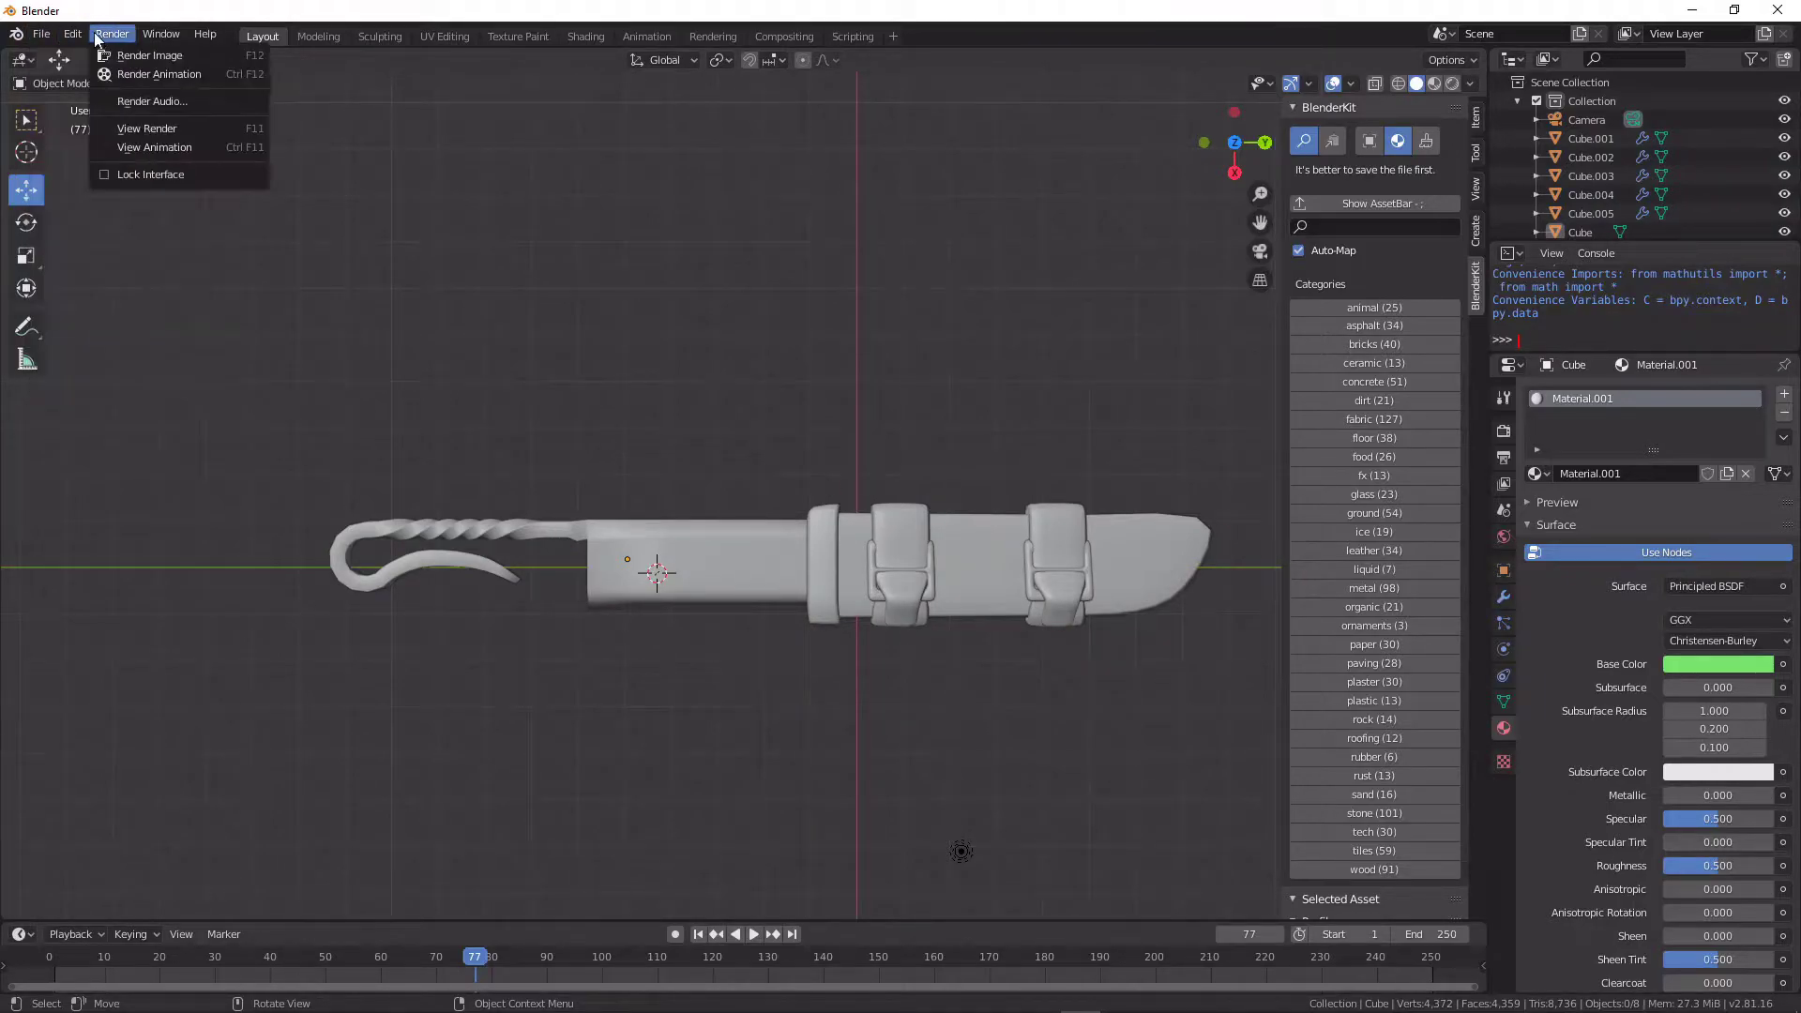
{"action": "mouse_move", "coordinate": [71, 35]}
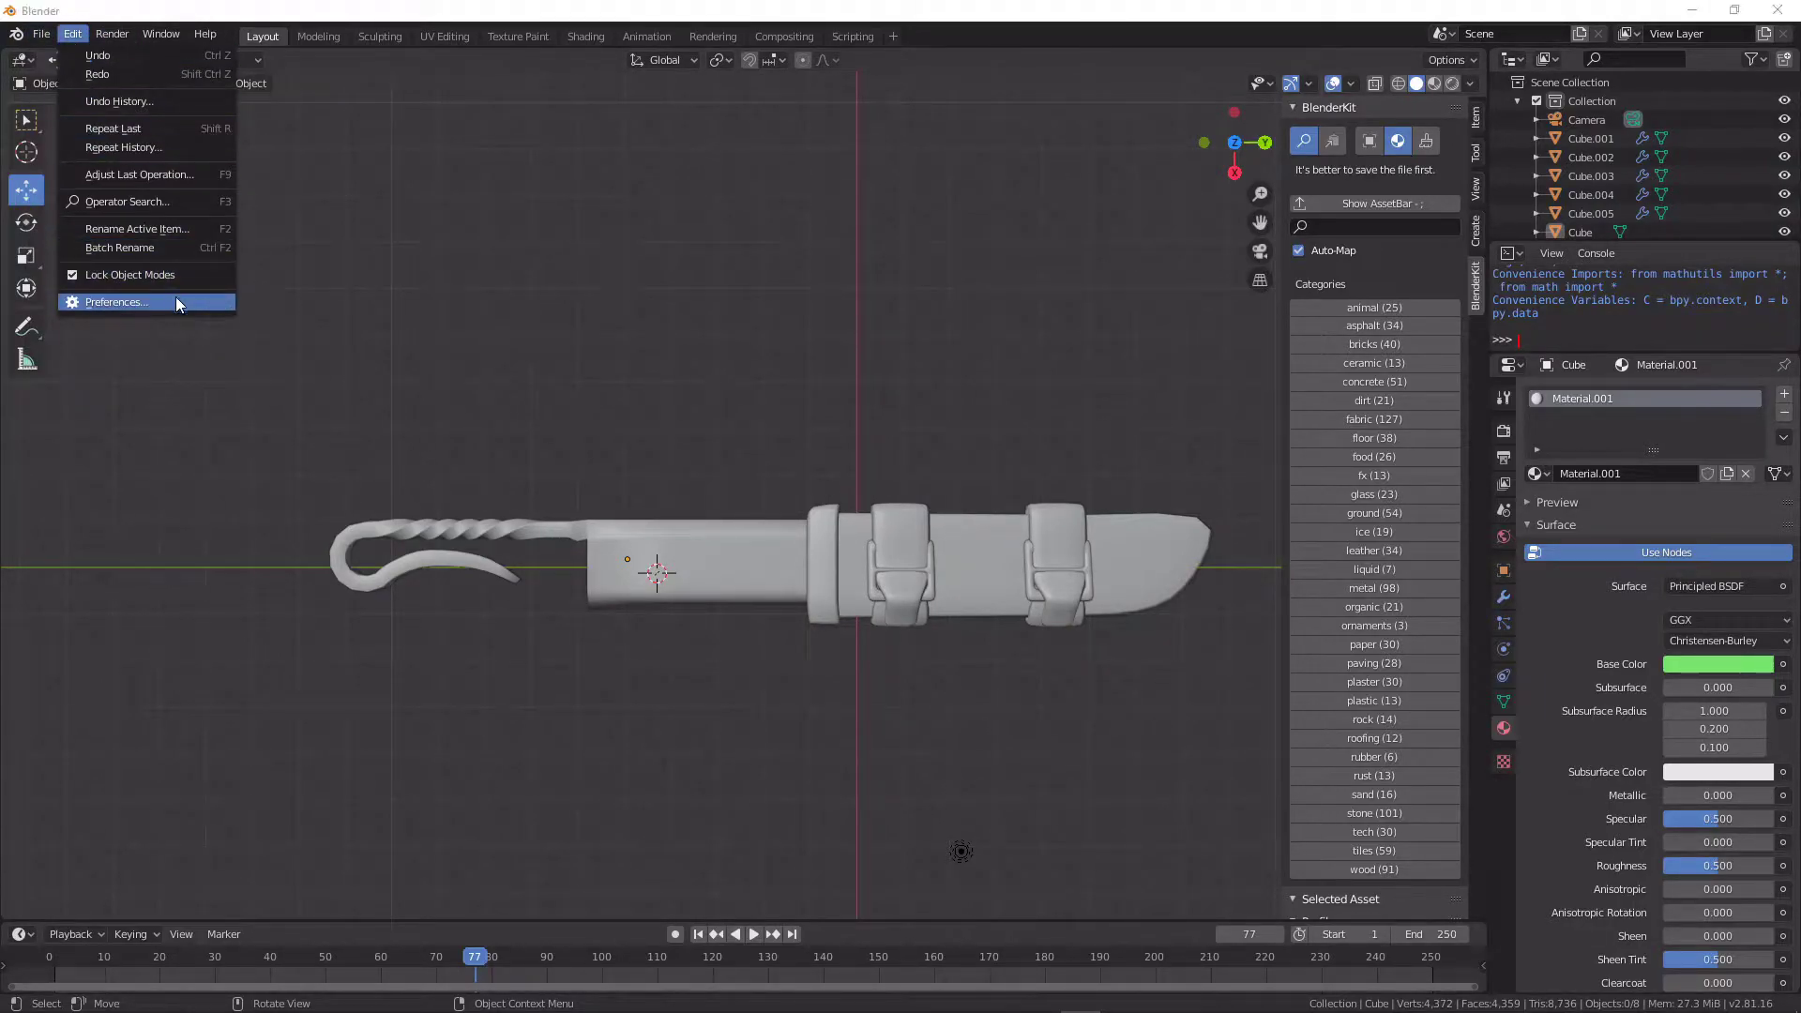
{"action": "left_click", "coordinate": [172, 300]}
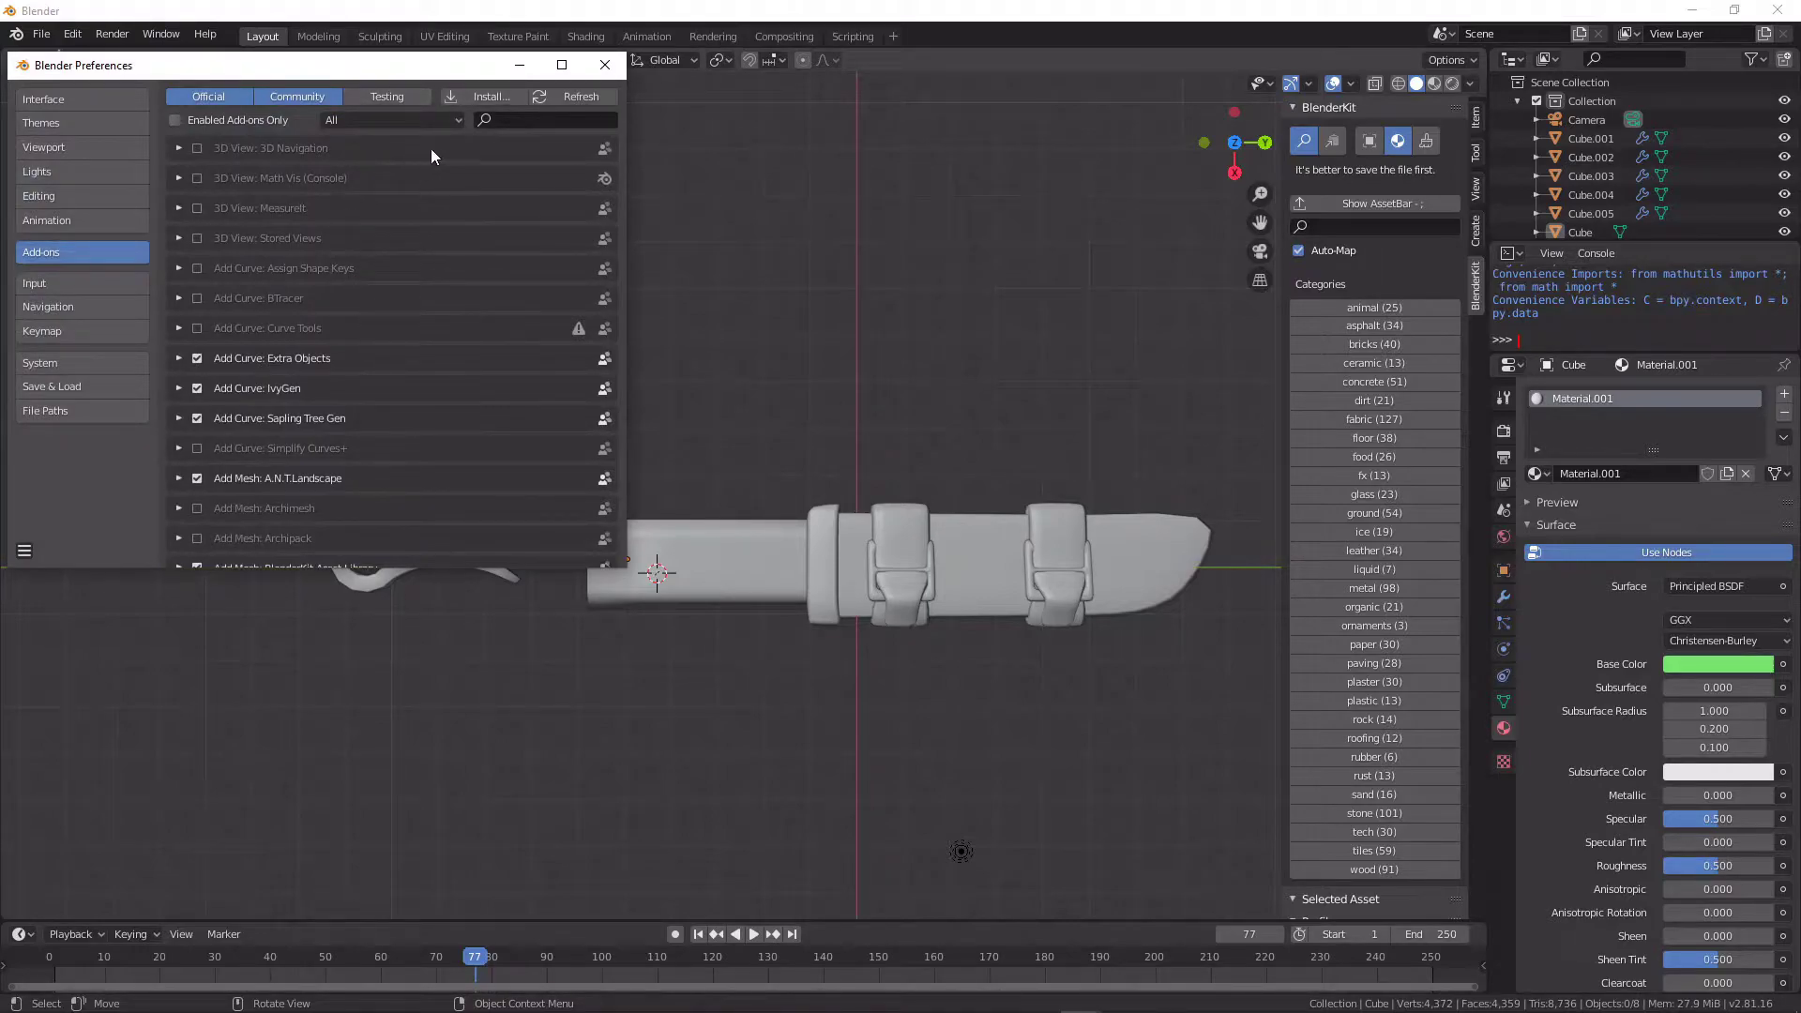
{"action": "left_click", "coordinate": [537, 119]}
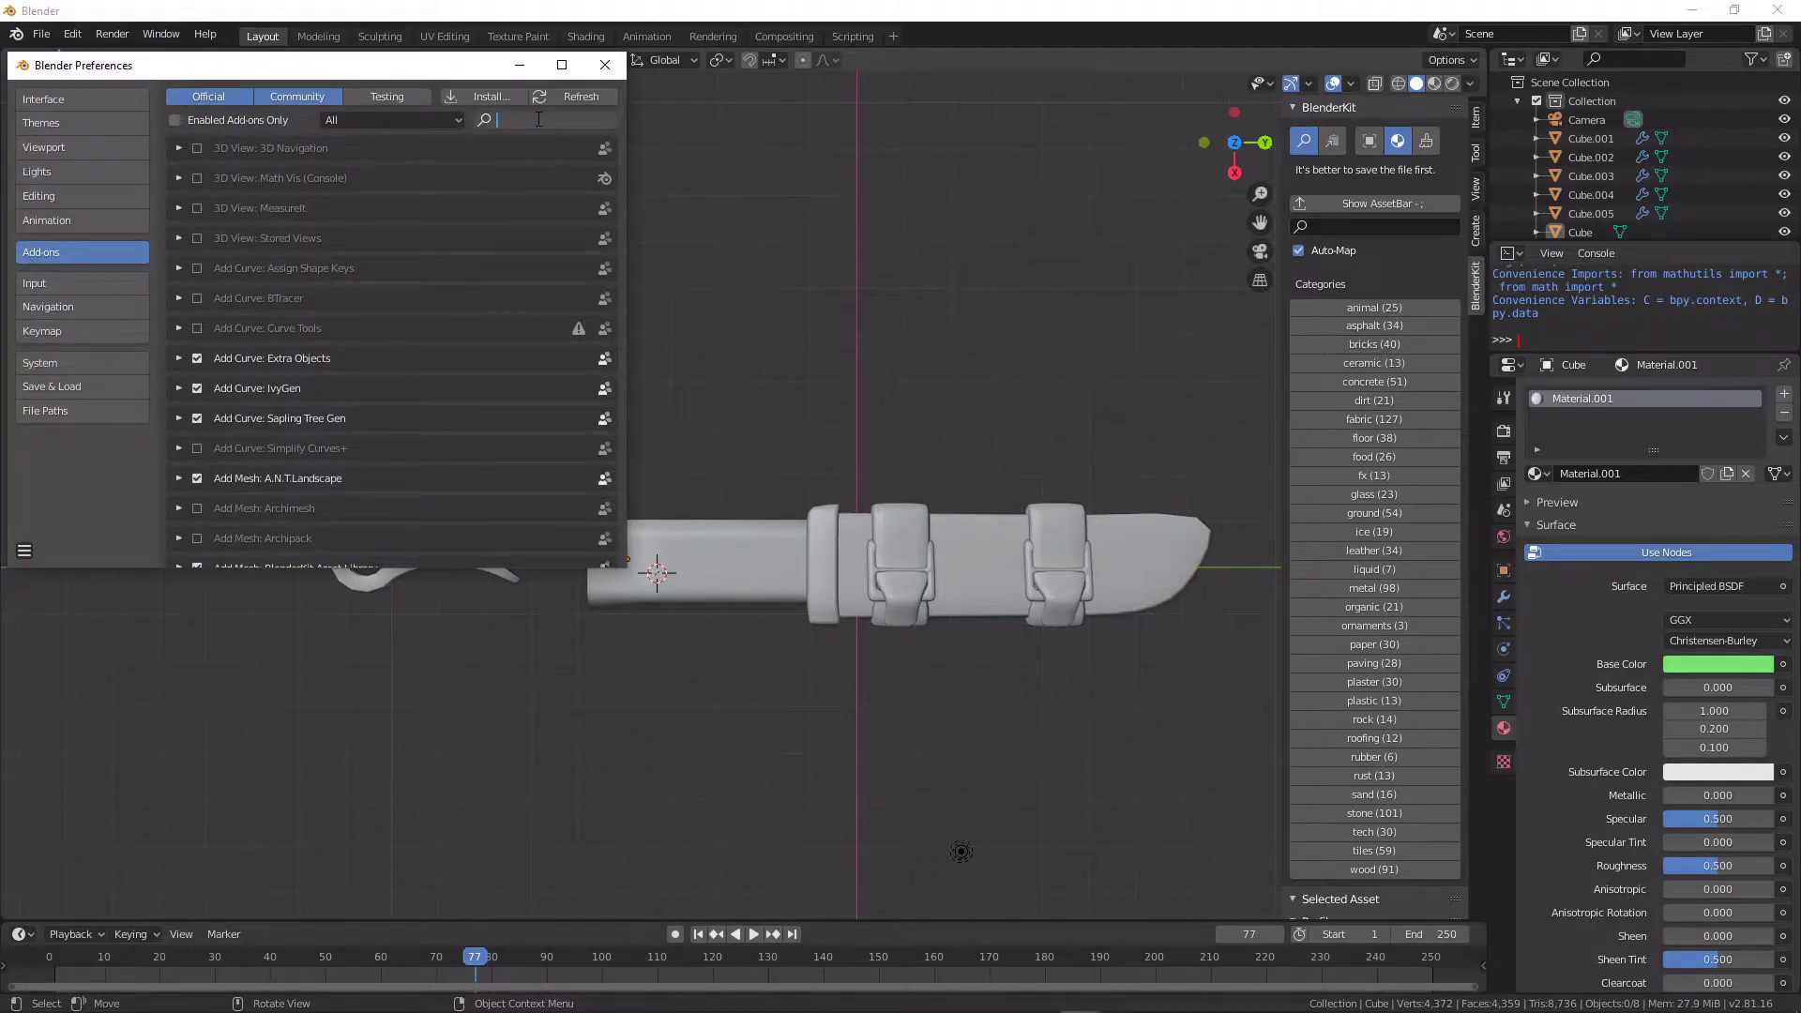
{"action": "type", "text": "b"}
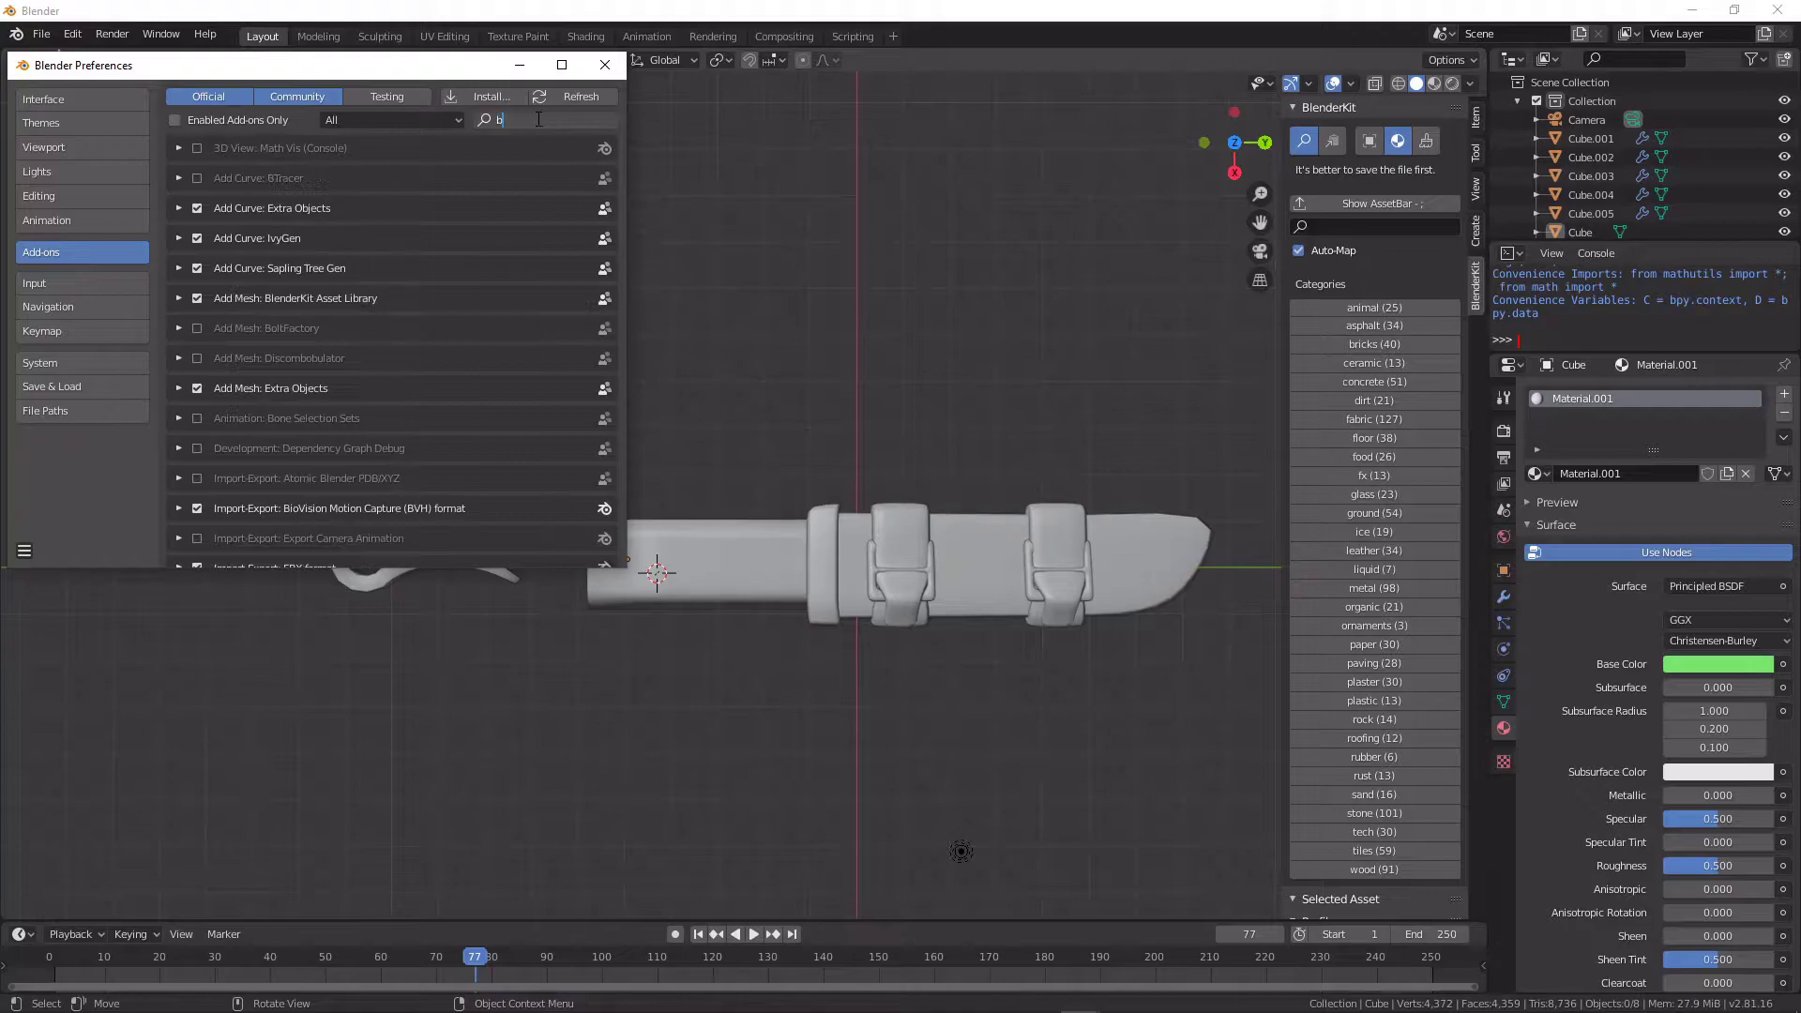
{"action": "type", "text": "l"}
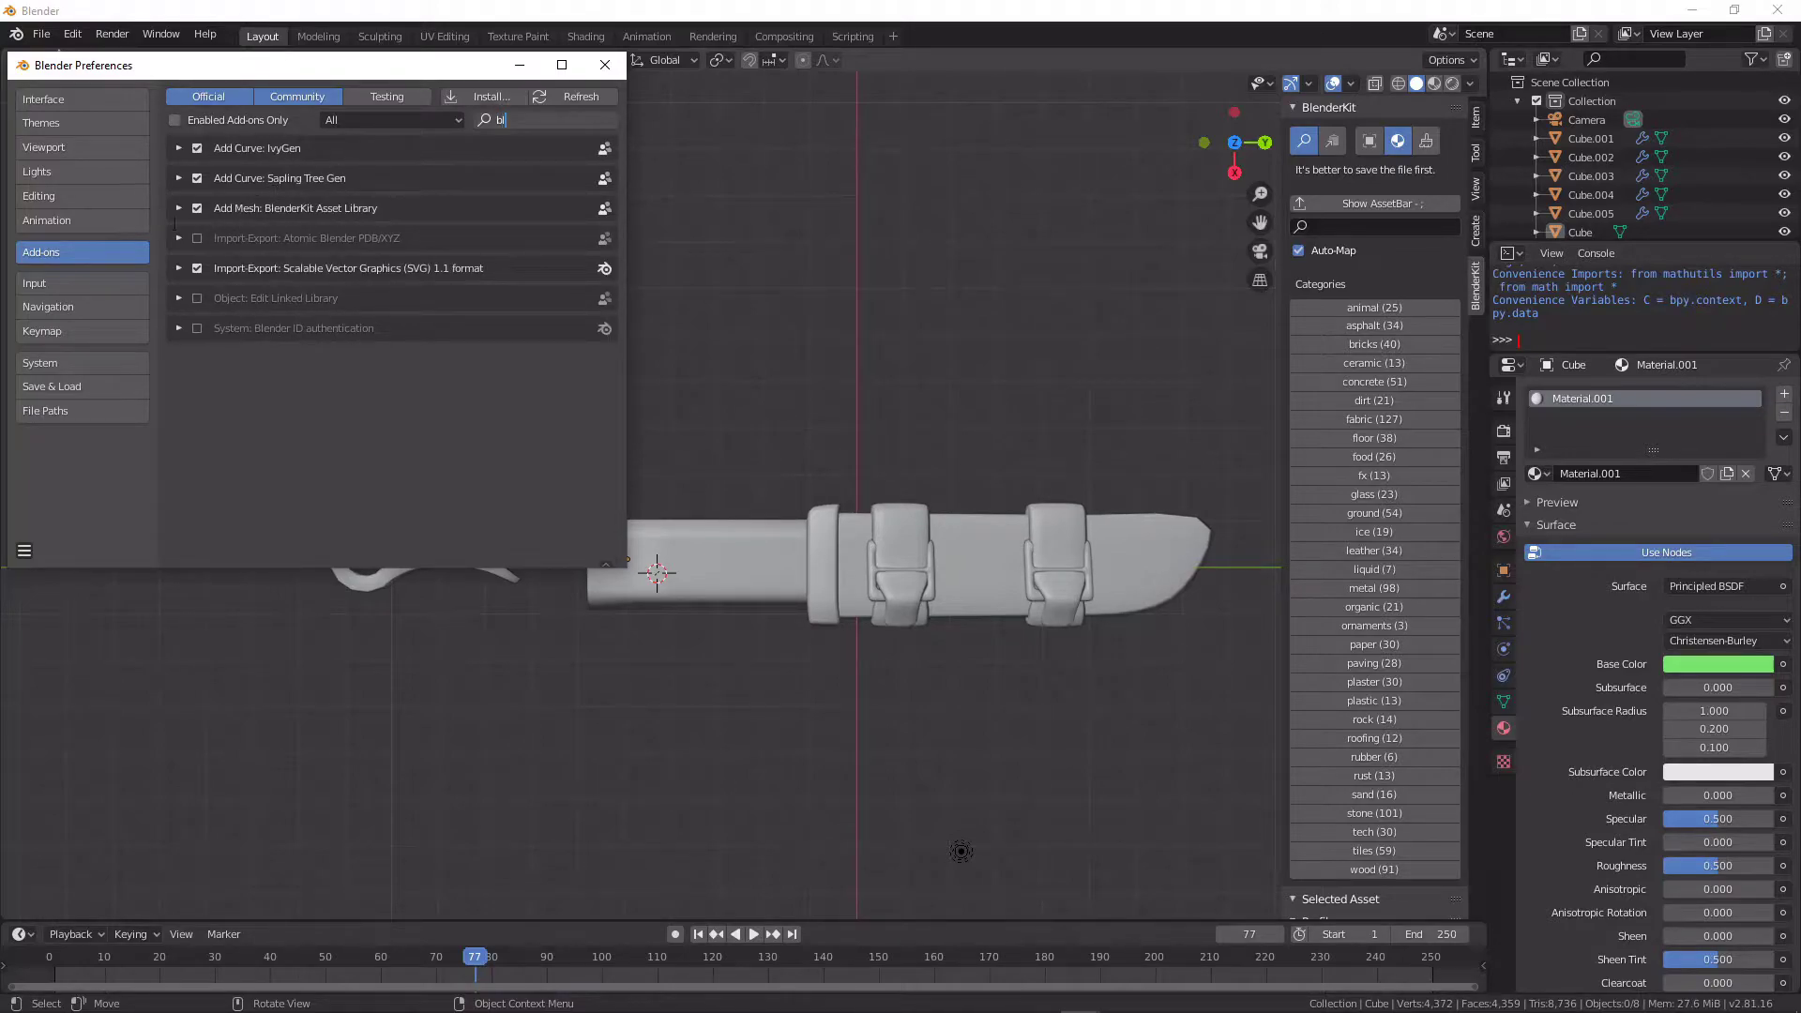
{"action": "left_click", "coordinate": [618, 70]}
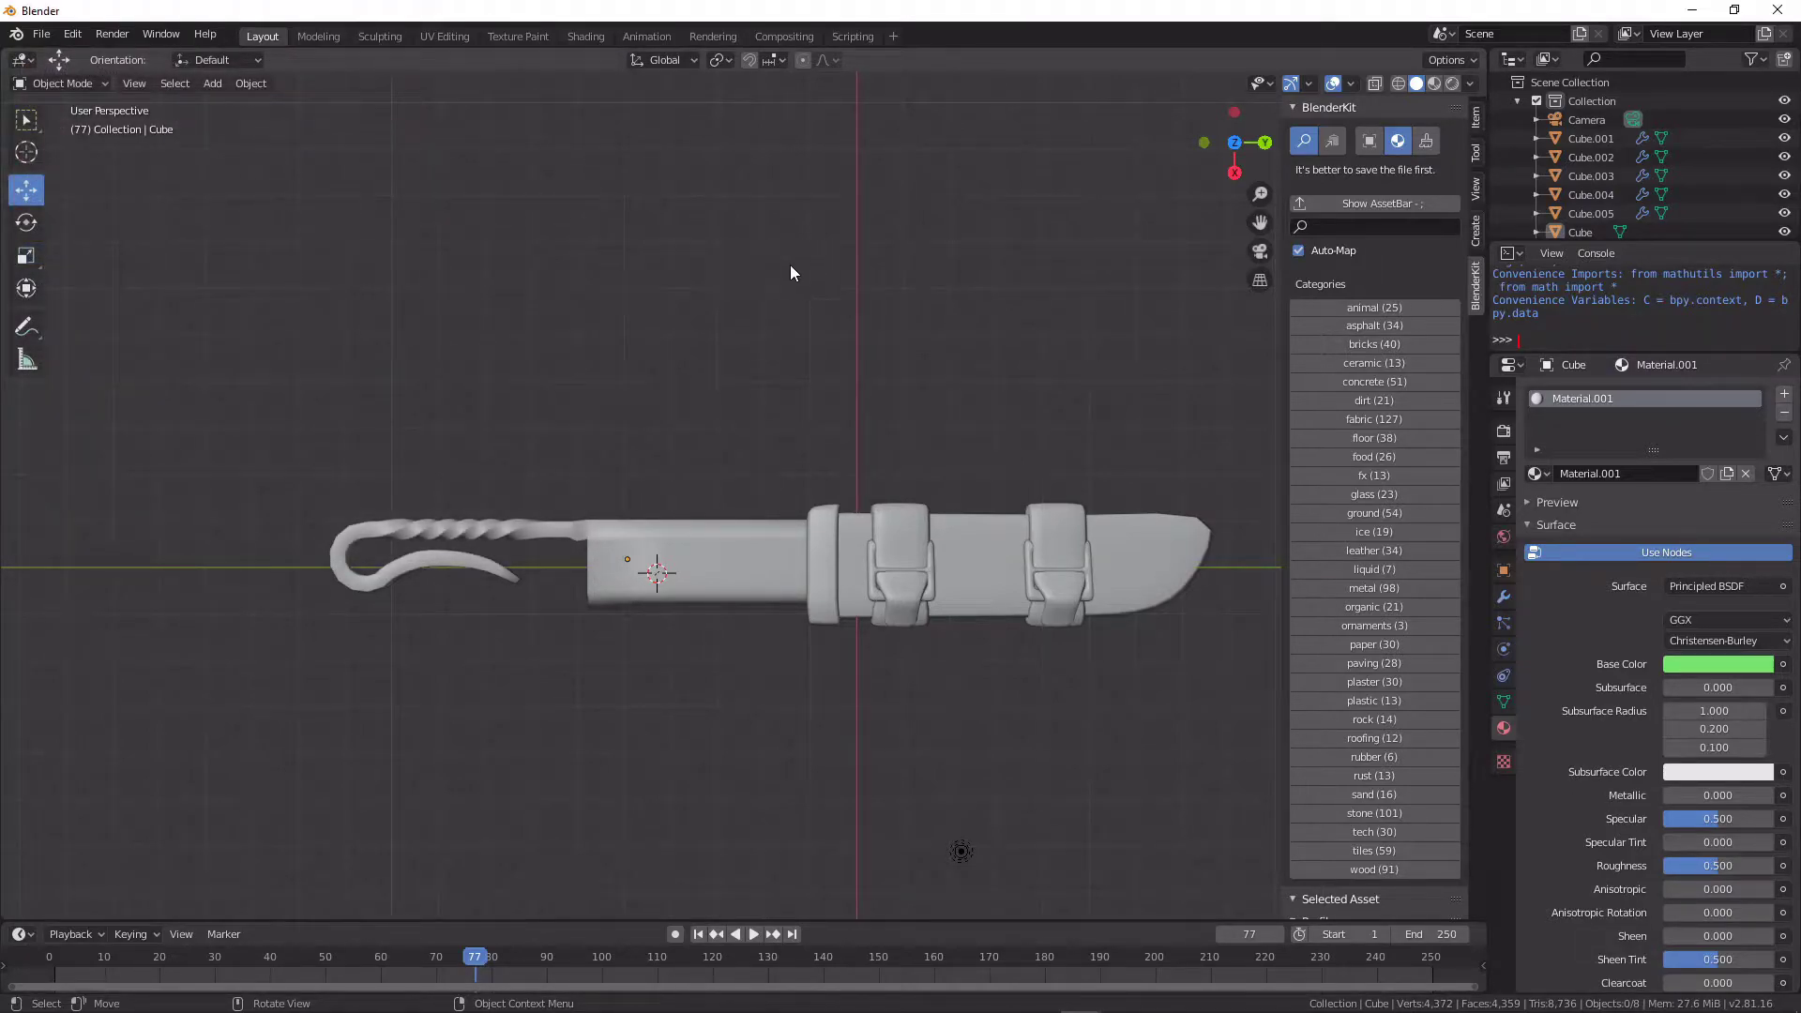
{"action": "key", "text": "n"}
{"action": "key", "text": "n"}
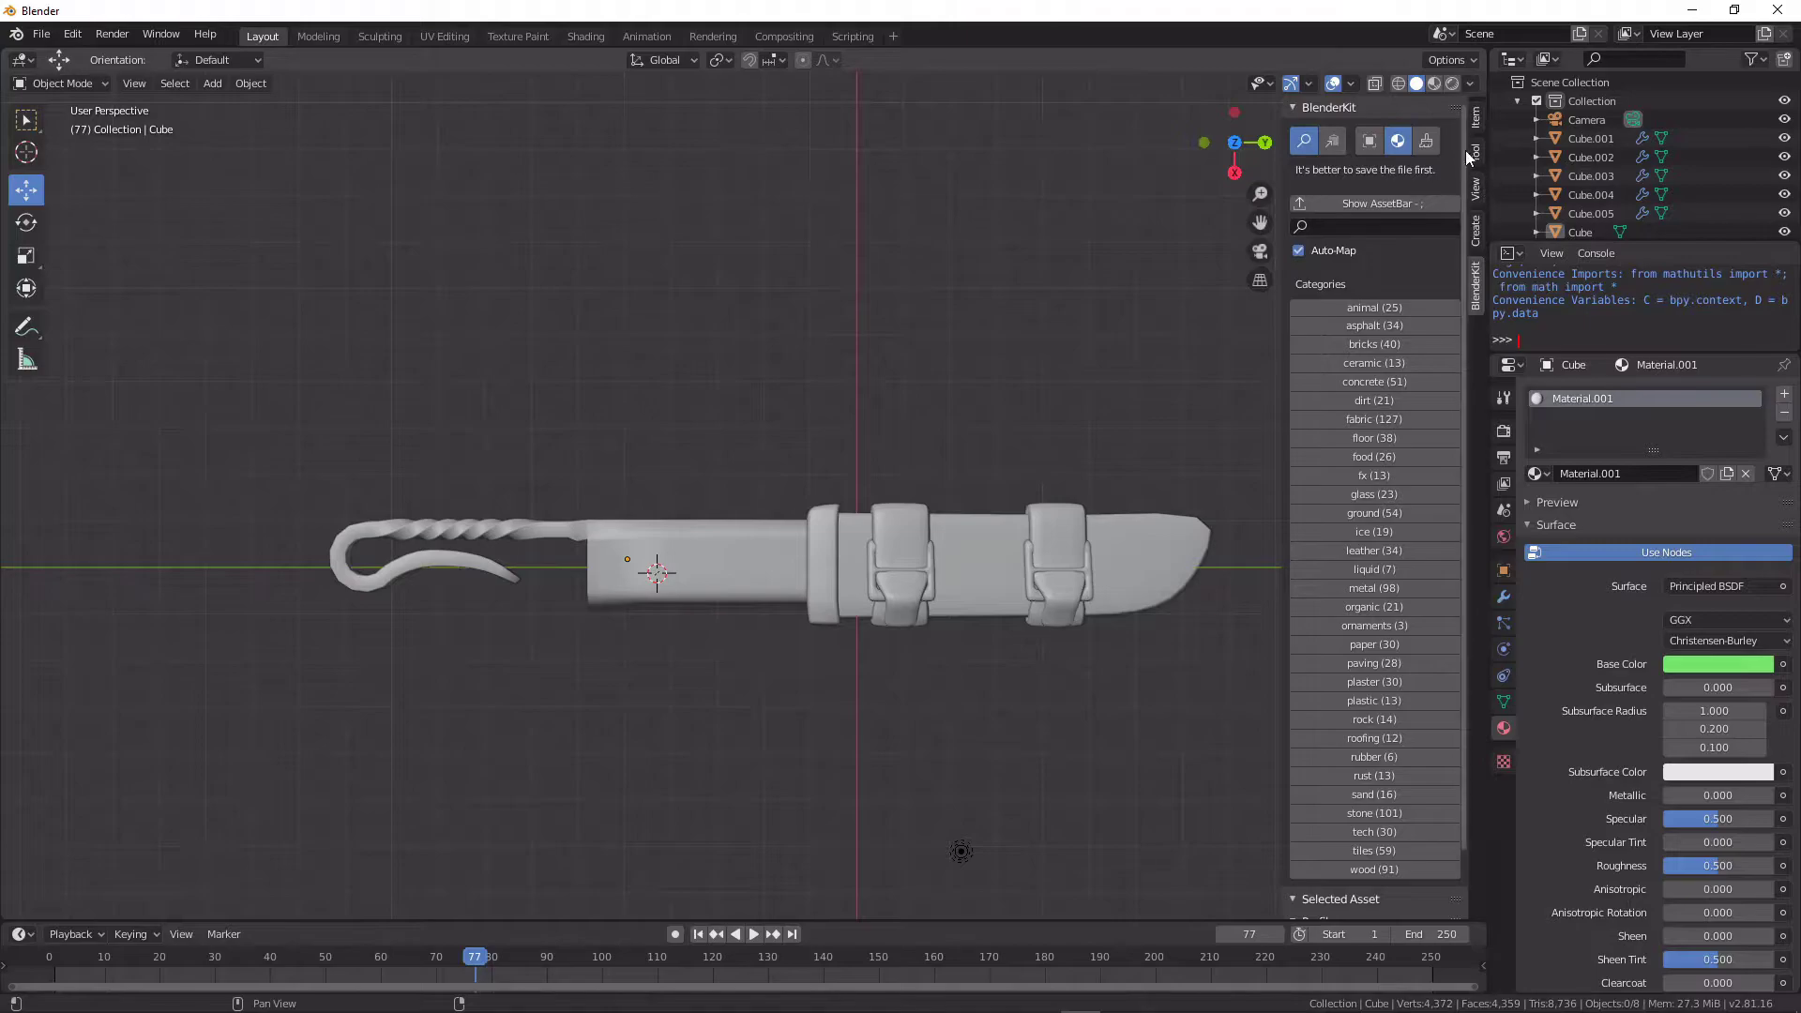
{"action": "left_click", "coordinate": [1475, 120]}
{"action": "left_click", "coordinate": [1475, 188]}
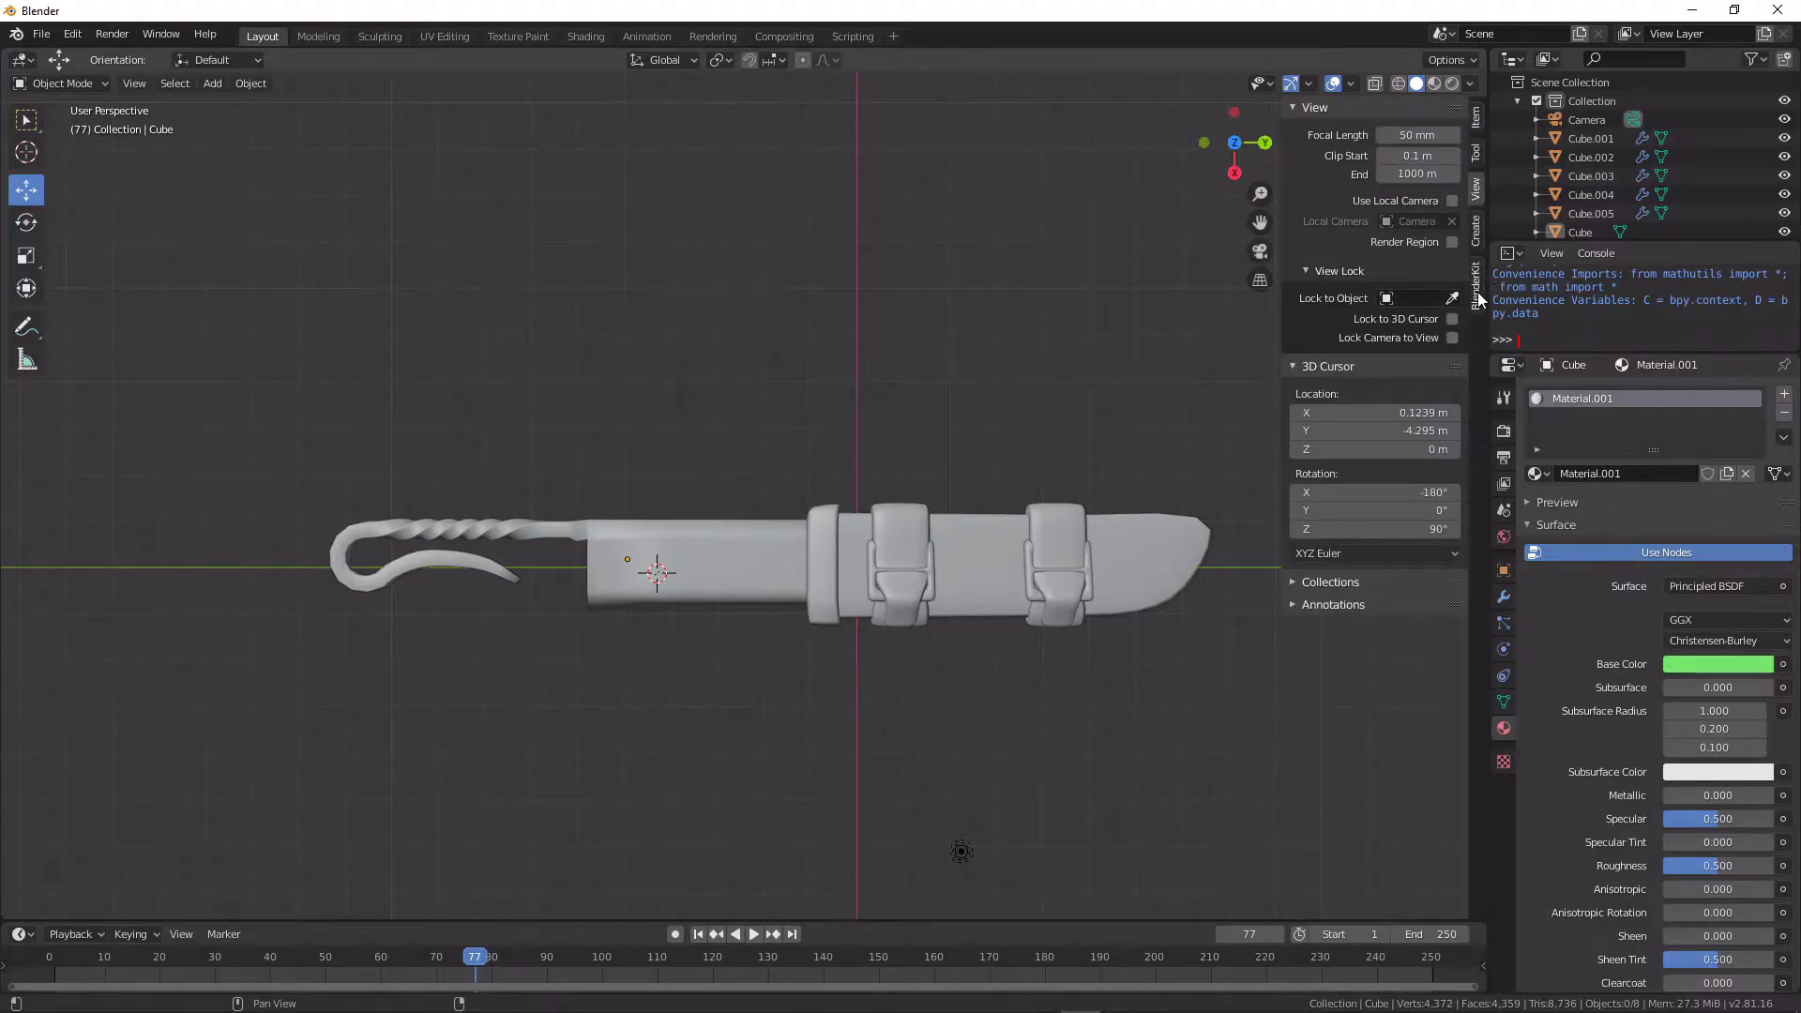
{"action": "left_click", "coordinate": [1475, 282]}
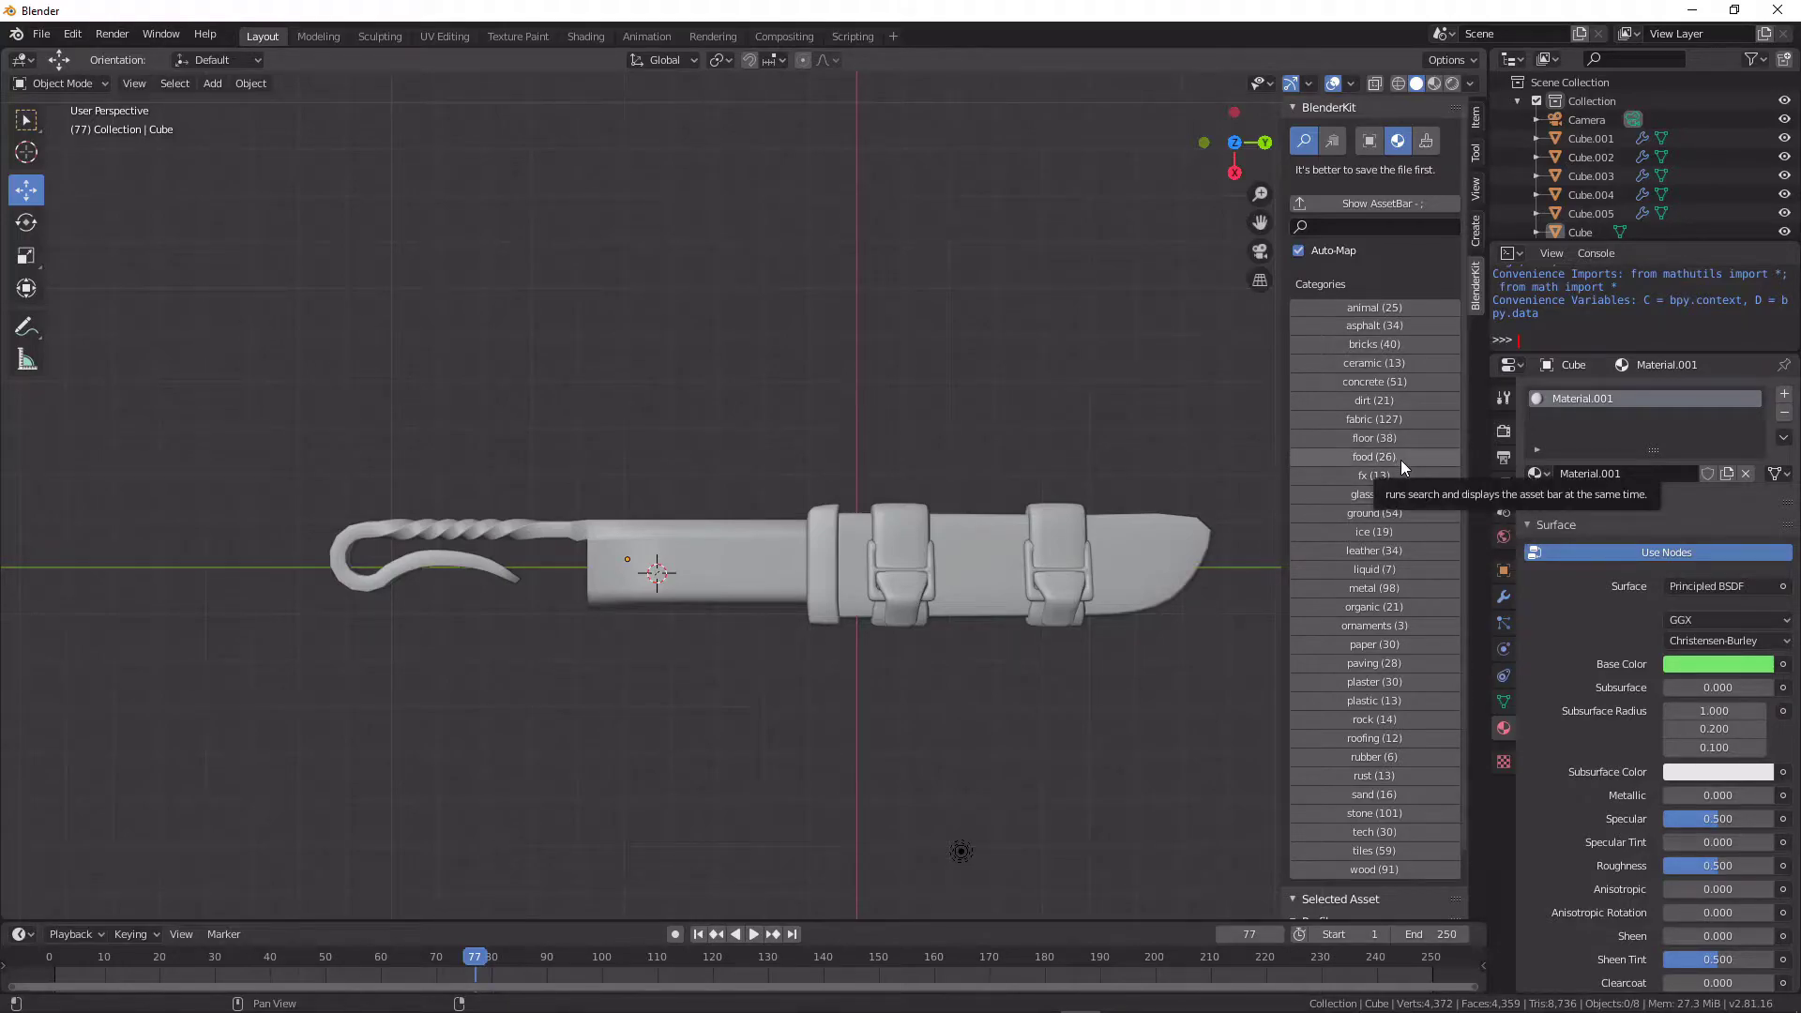
{"action": "scroll", "coordinate": [1388, 479], "scroll_direction": "down", "scroll_amount": 1}
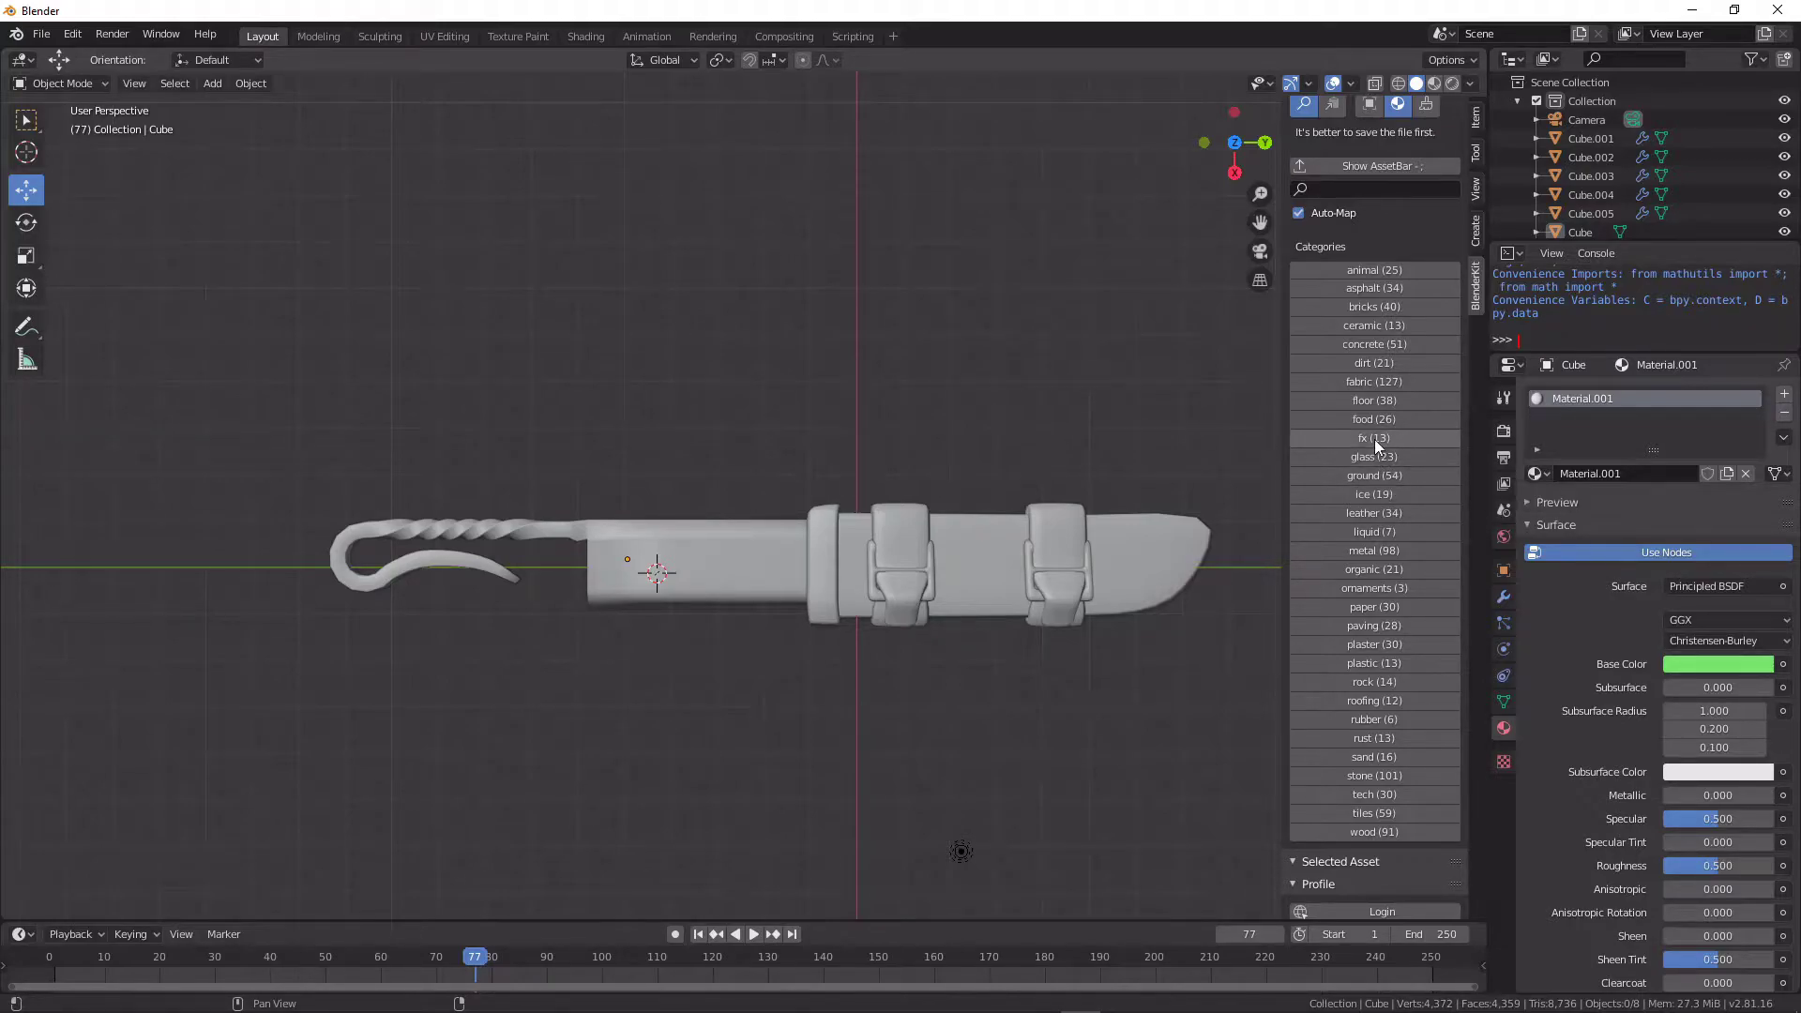
Step: Assign BlenderKit Metal Semirough 01, then drop Metal Panels 01 onto the knife piece
{"action": "left_click", "coordinate": [1399, 545]}
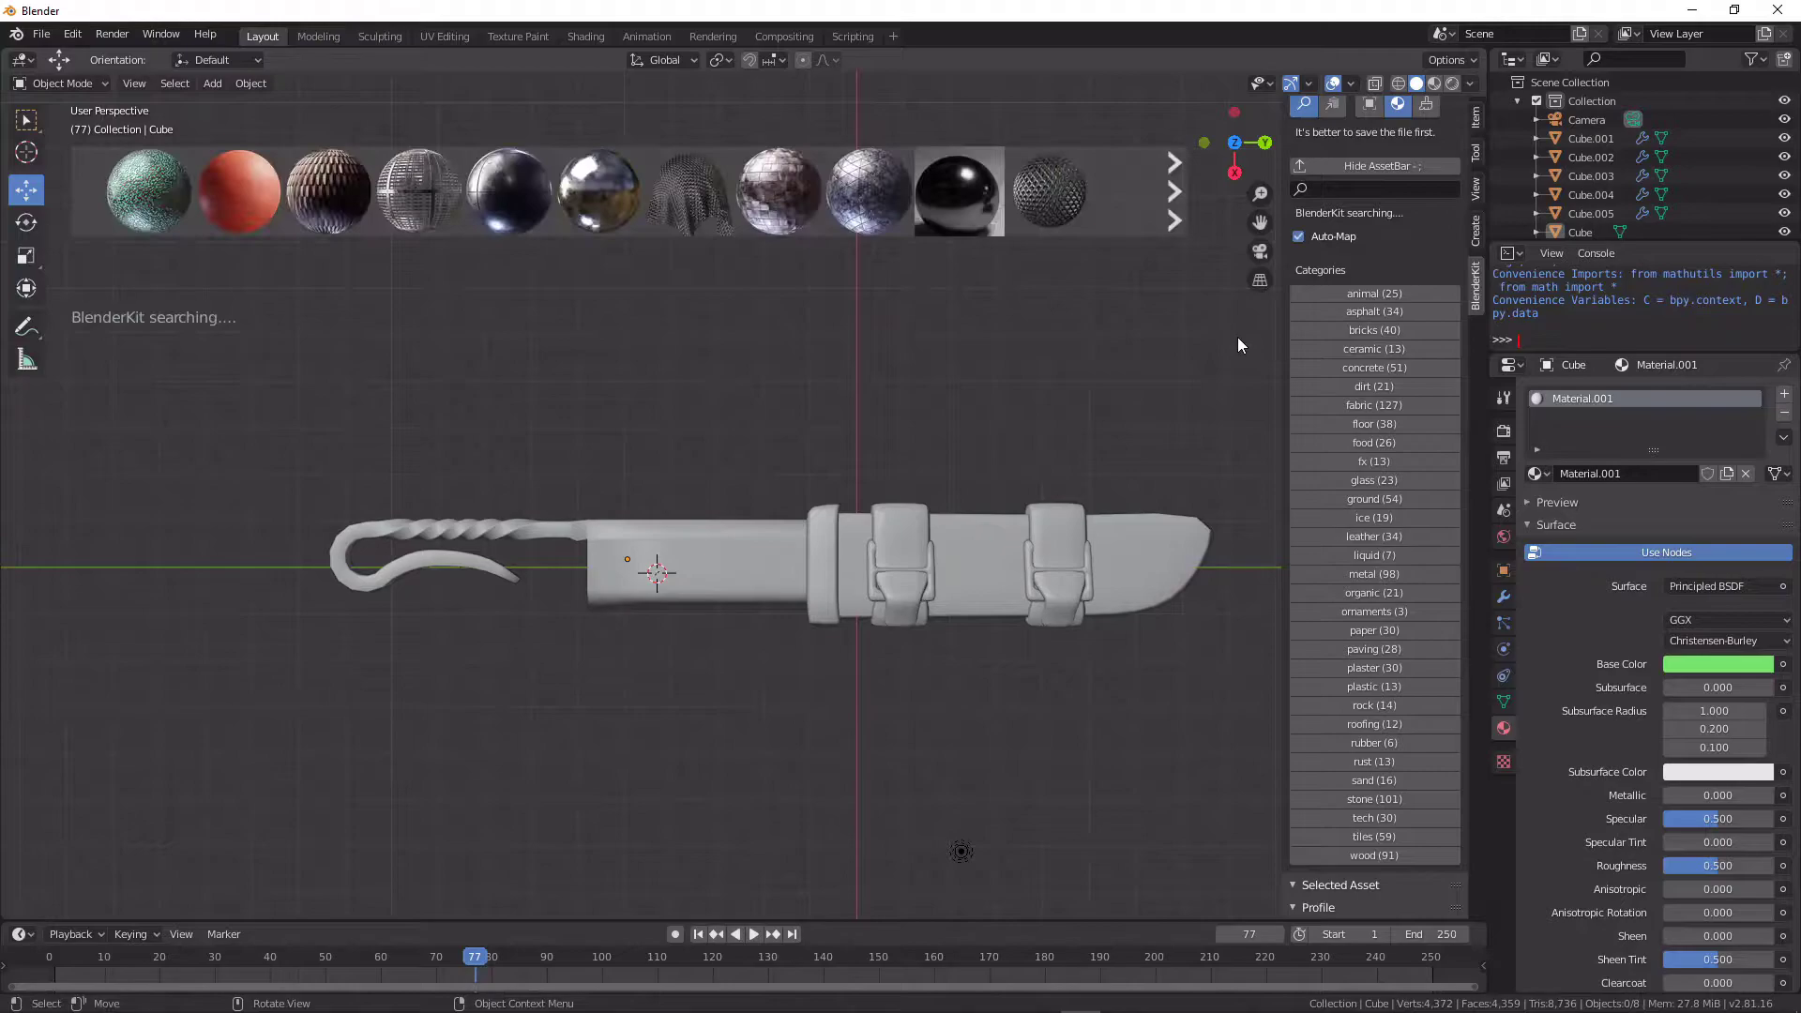
{"action": "left_click", "coordinate": [773, 550]}
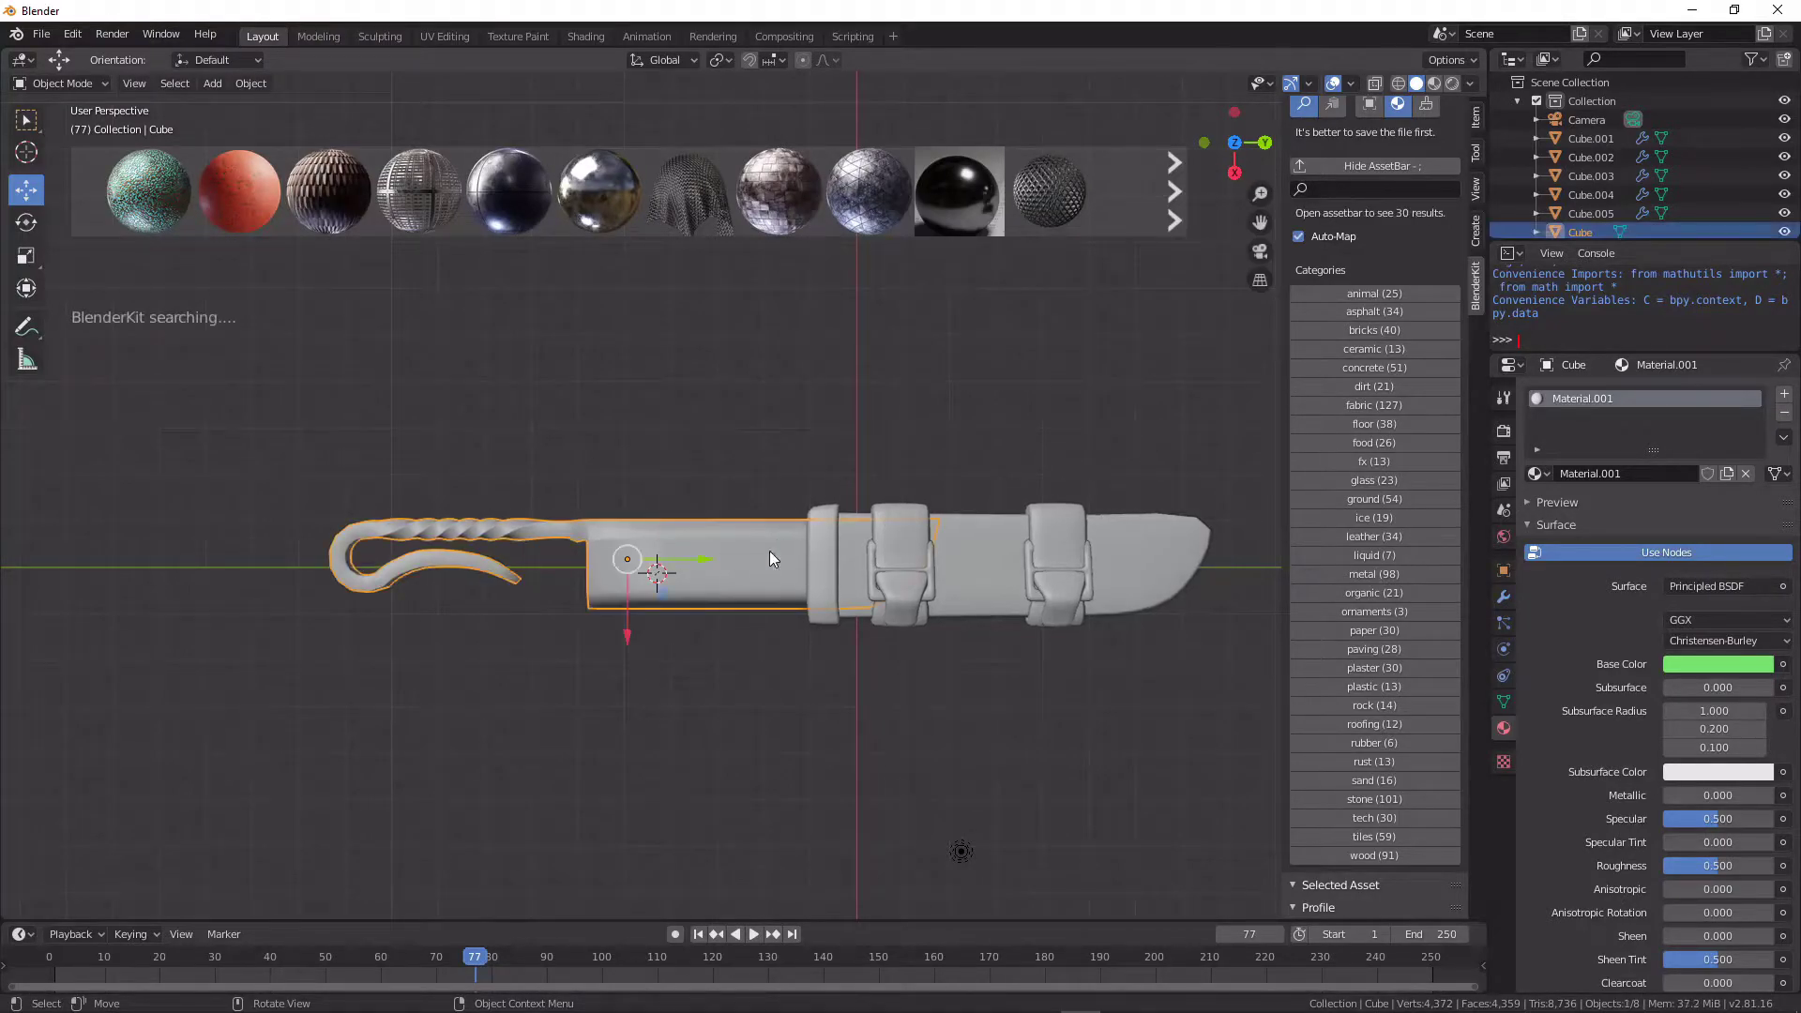
{"action": "scroll", "coordinate": [788, 300], "scroll_direction": "up", "scroll_amount": 1}
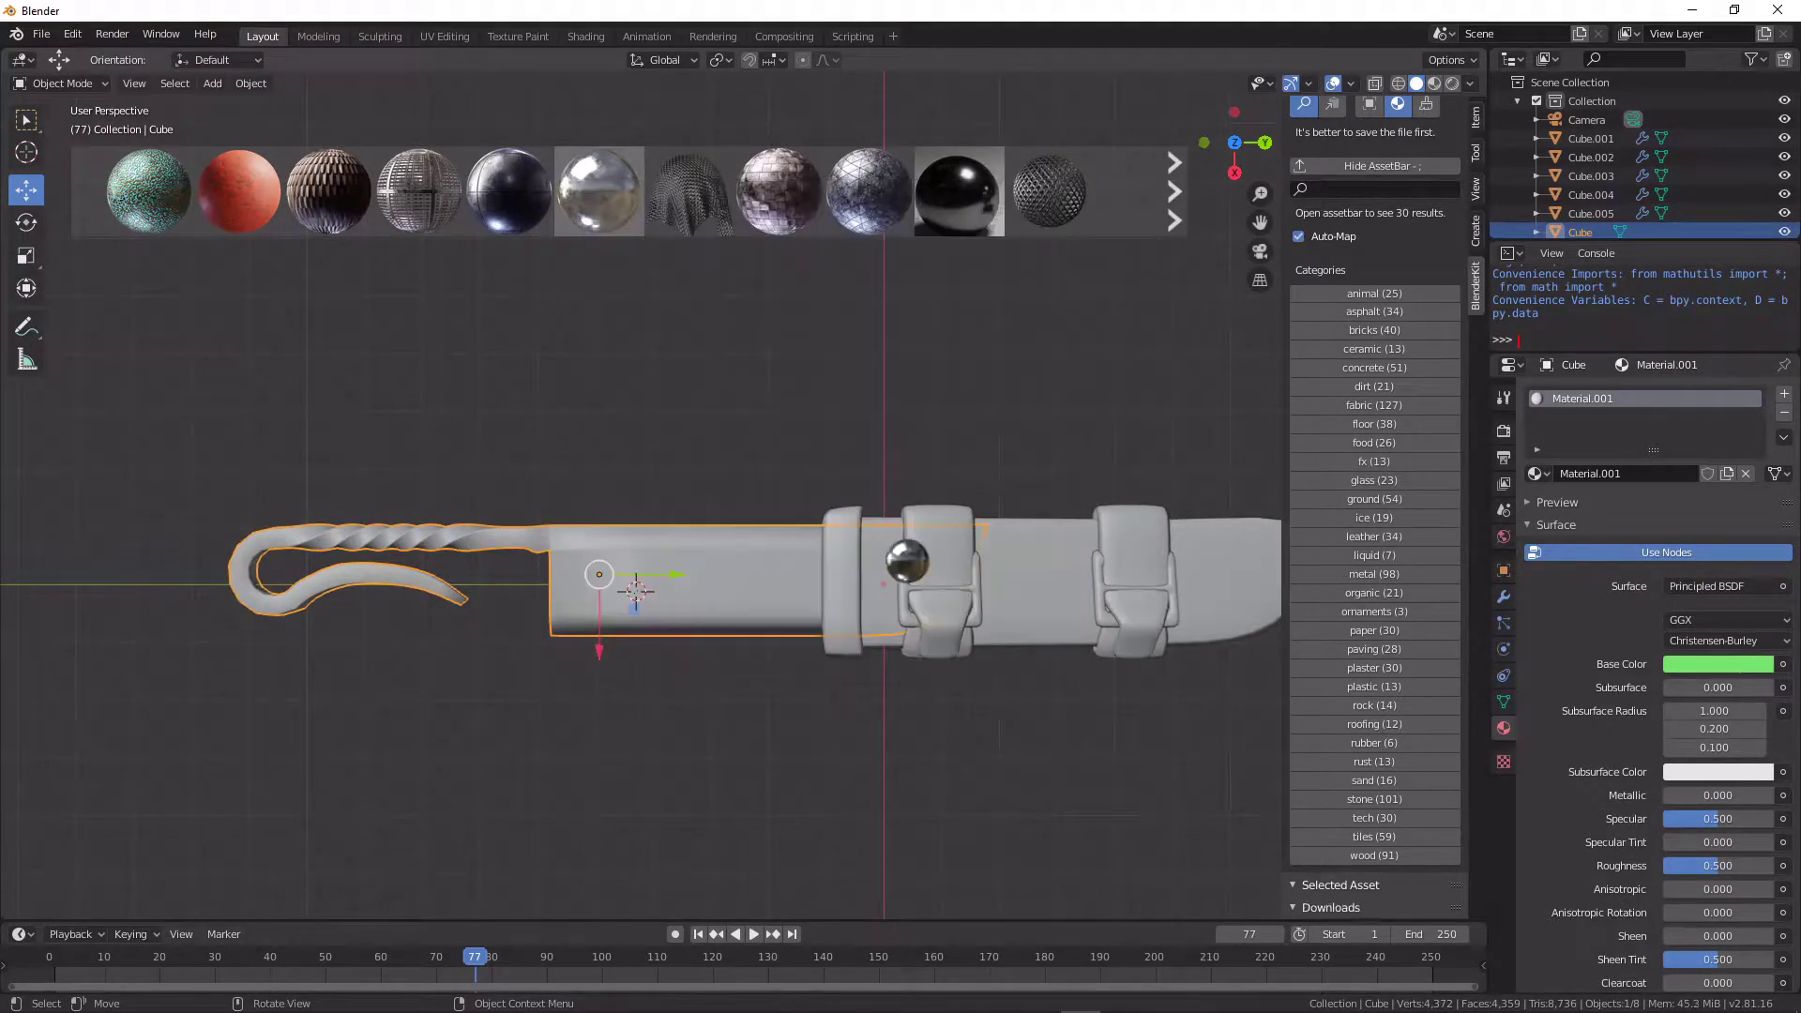
{"action": "left_click", "coordinate": [586, 169]}
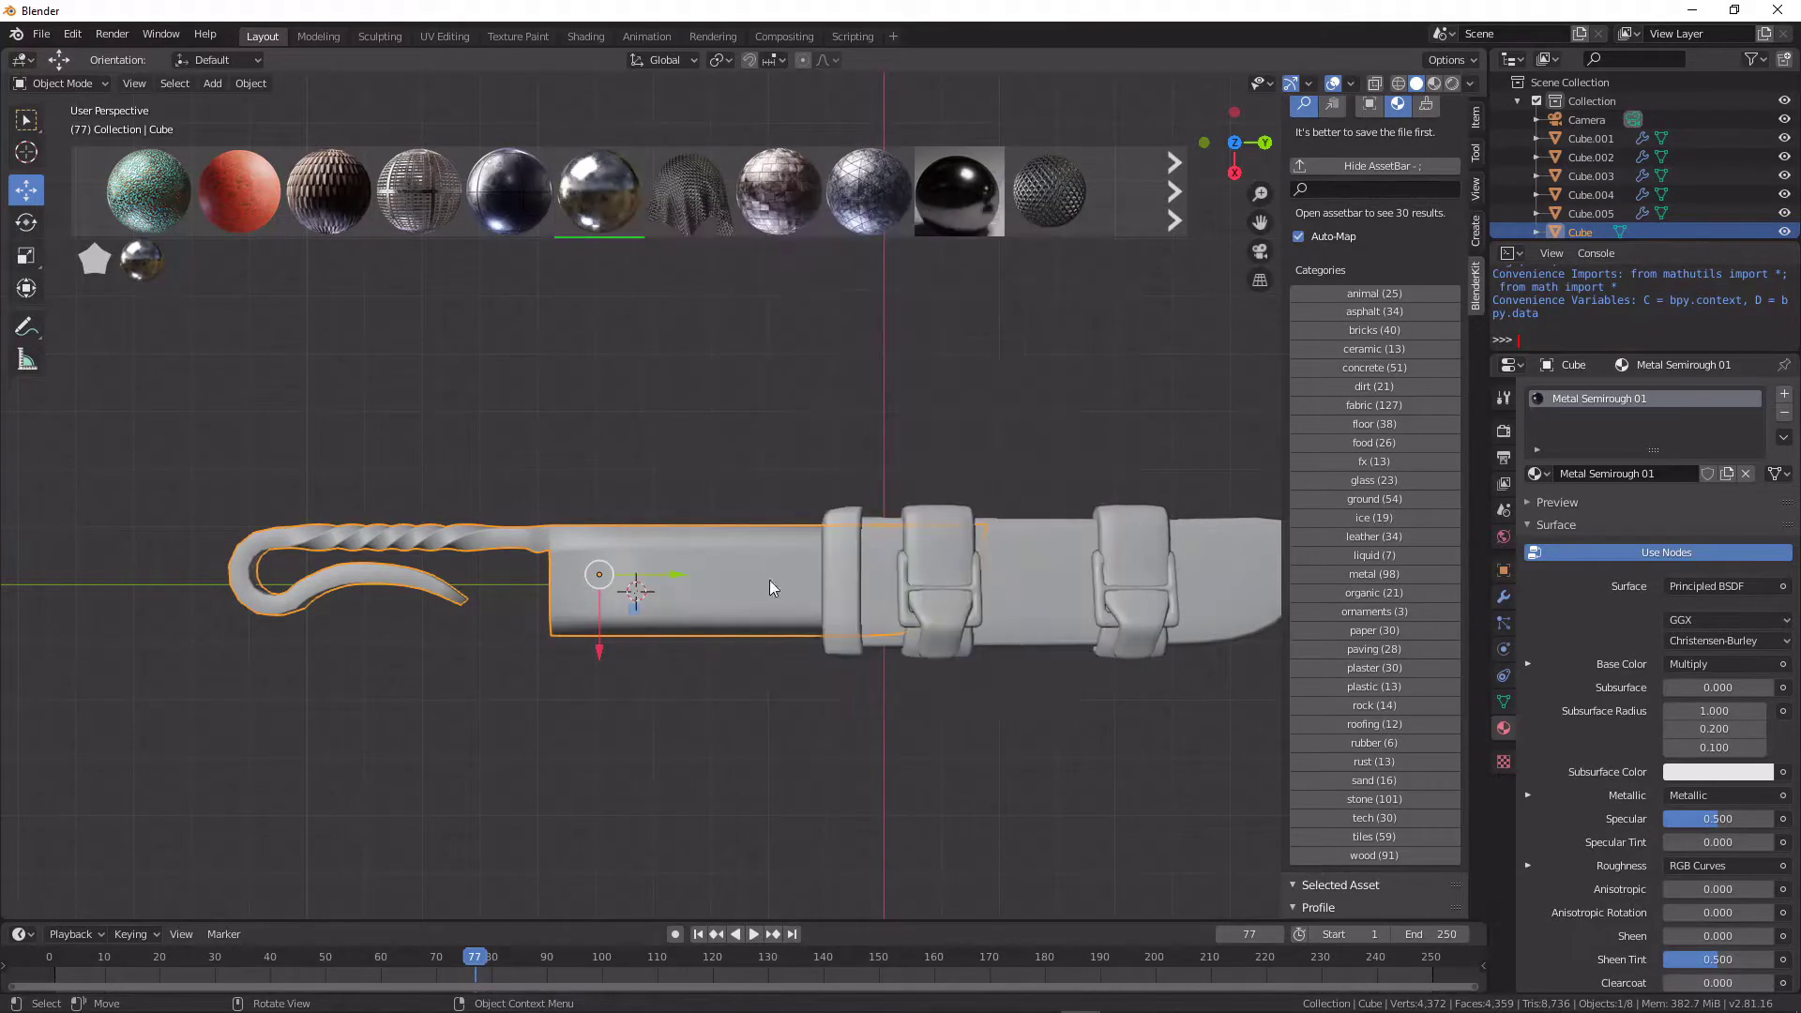
{"action": "middle_click_drag", "start_coordinate": [770, 580], "coordinate": [796, 440]}
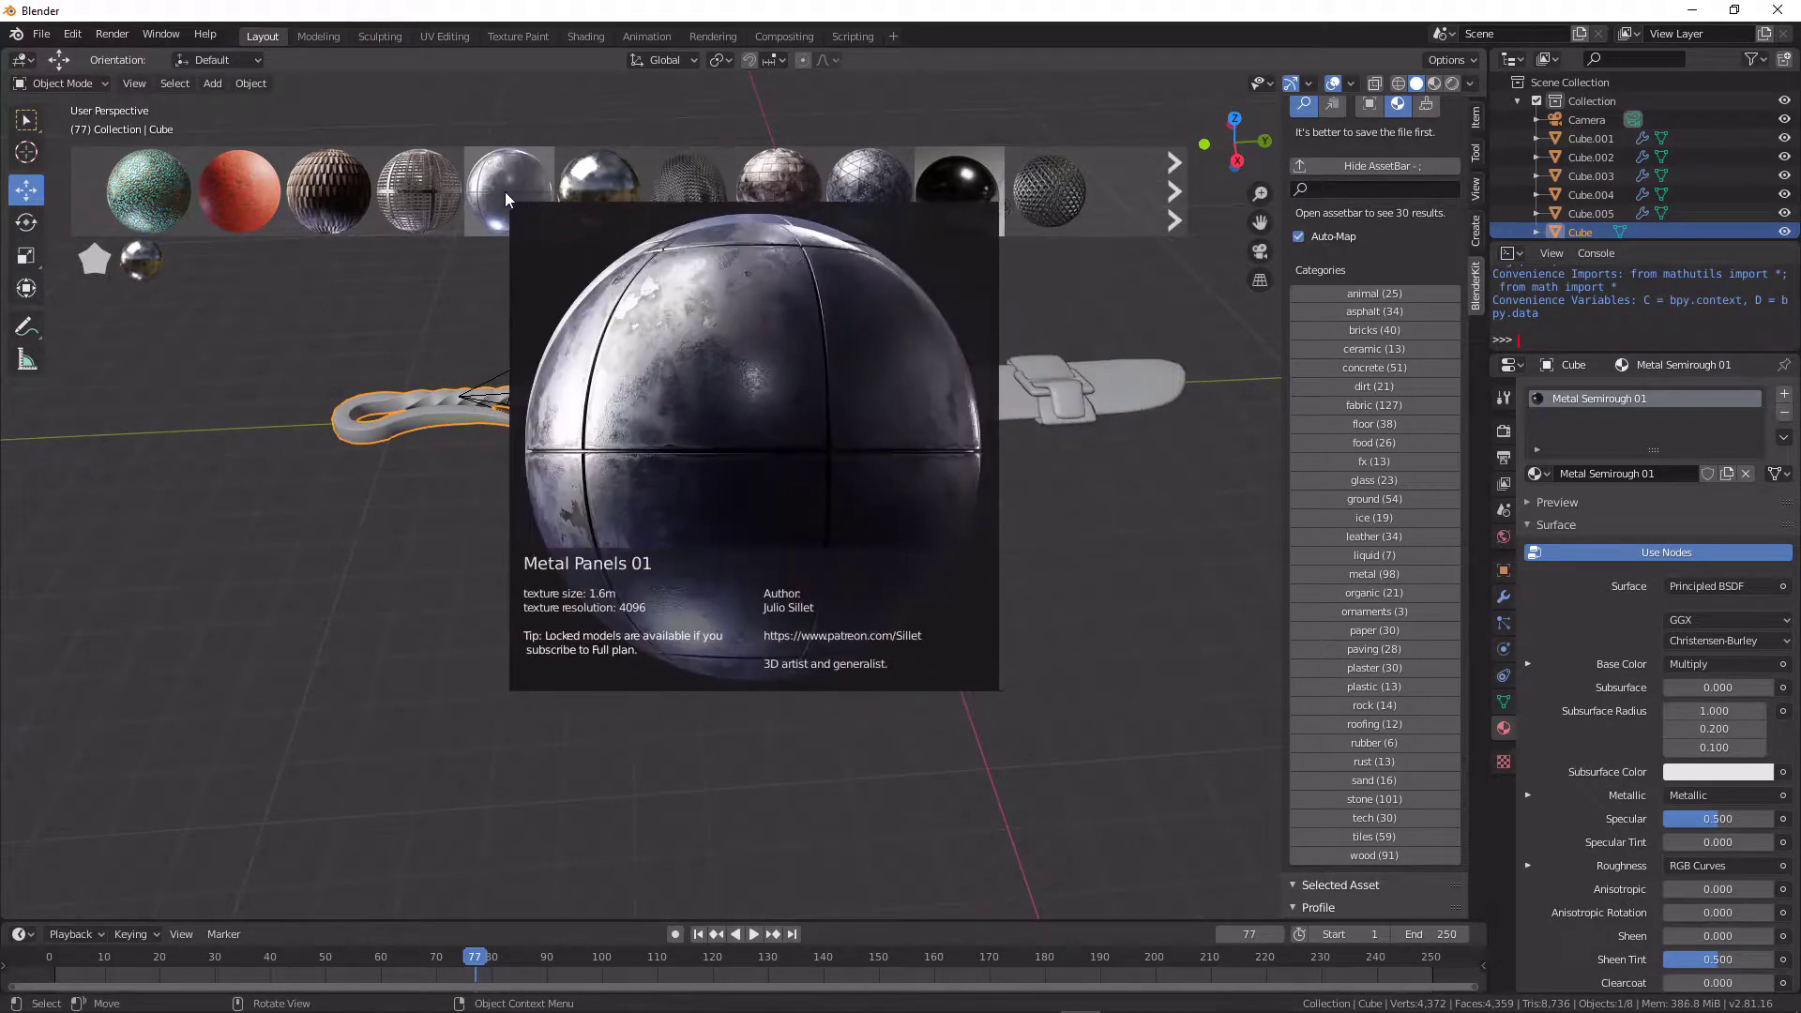
{"action": "left_click_drag", "start_coordinate": [599, 189], "coordinate": [710, 409]}
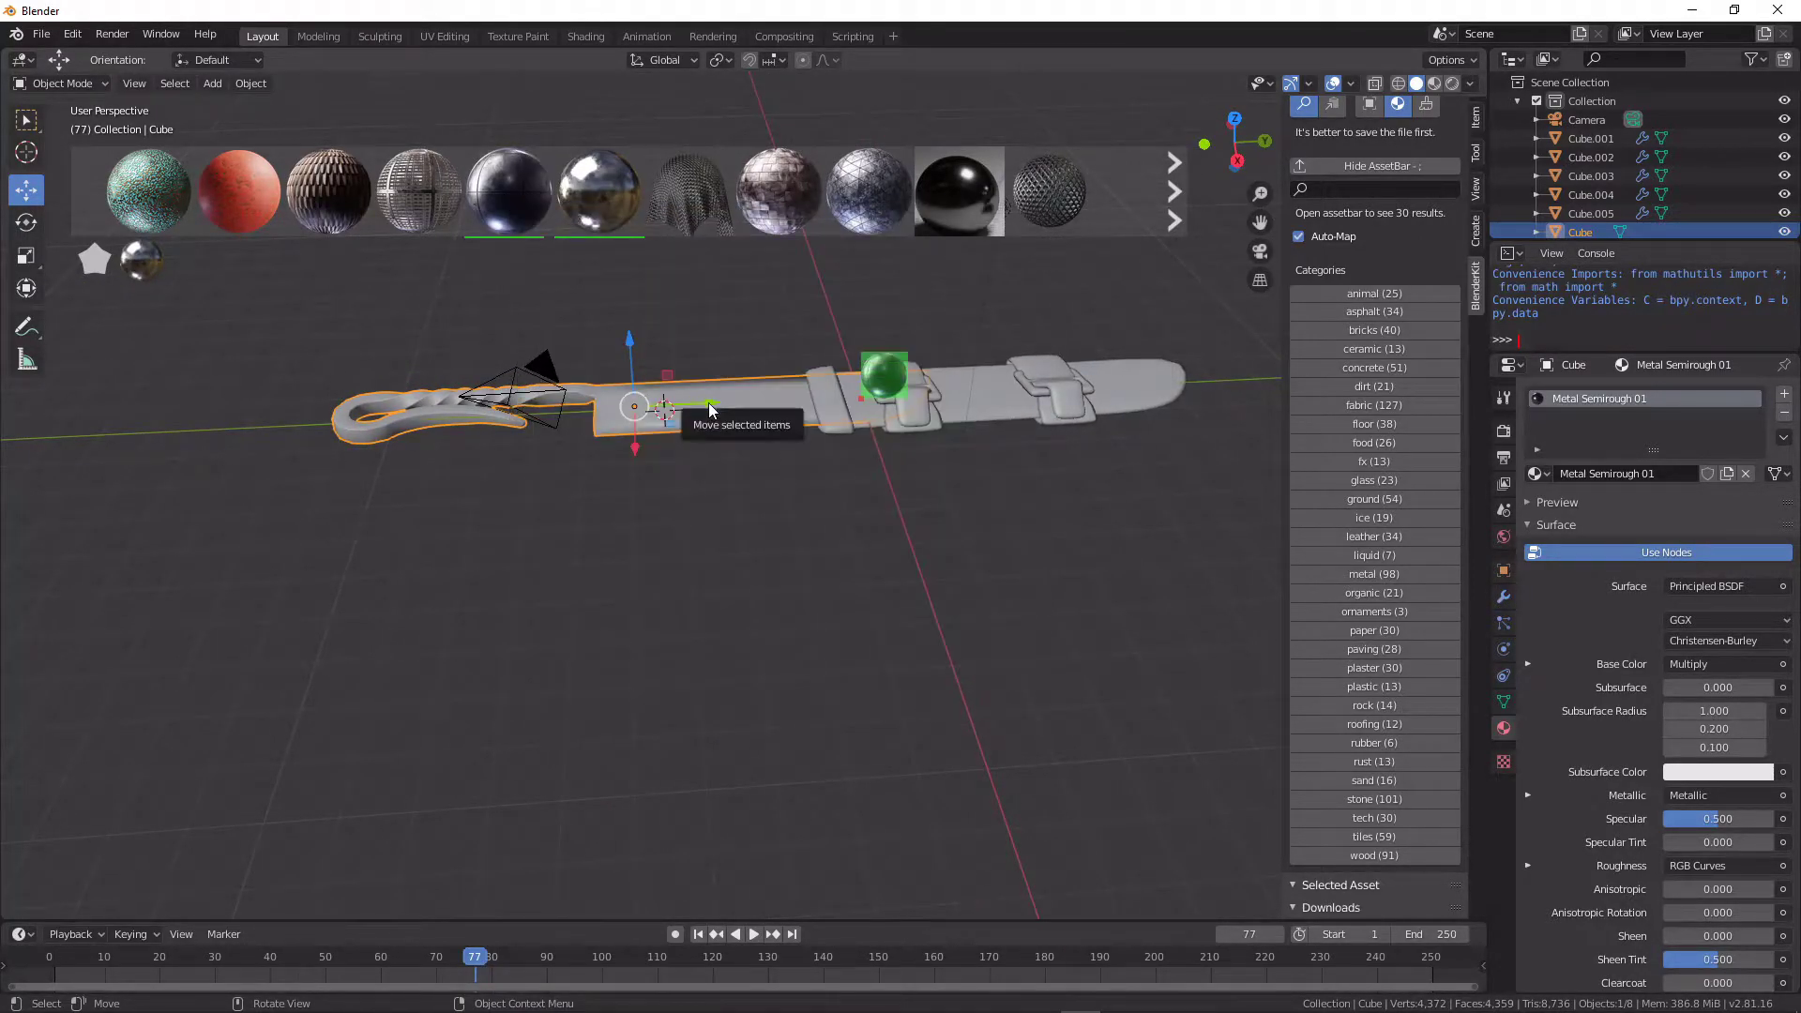
{"action": "middle_click_drag", "start_coordinate": [713, 399], "coordinate": [735, 433]}
Step: Deselect all faces of the knife mesh in Edit Mode and inspect its panelled surface up close
{"action": "key", "text": "Tab"}
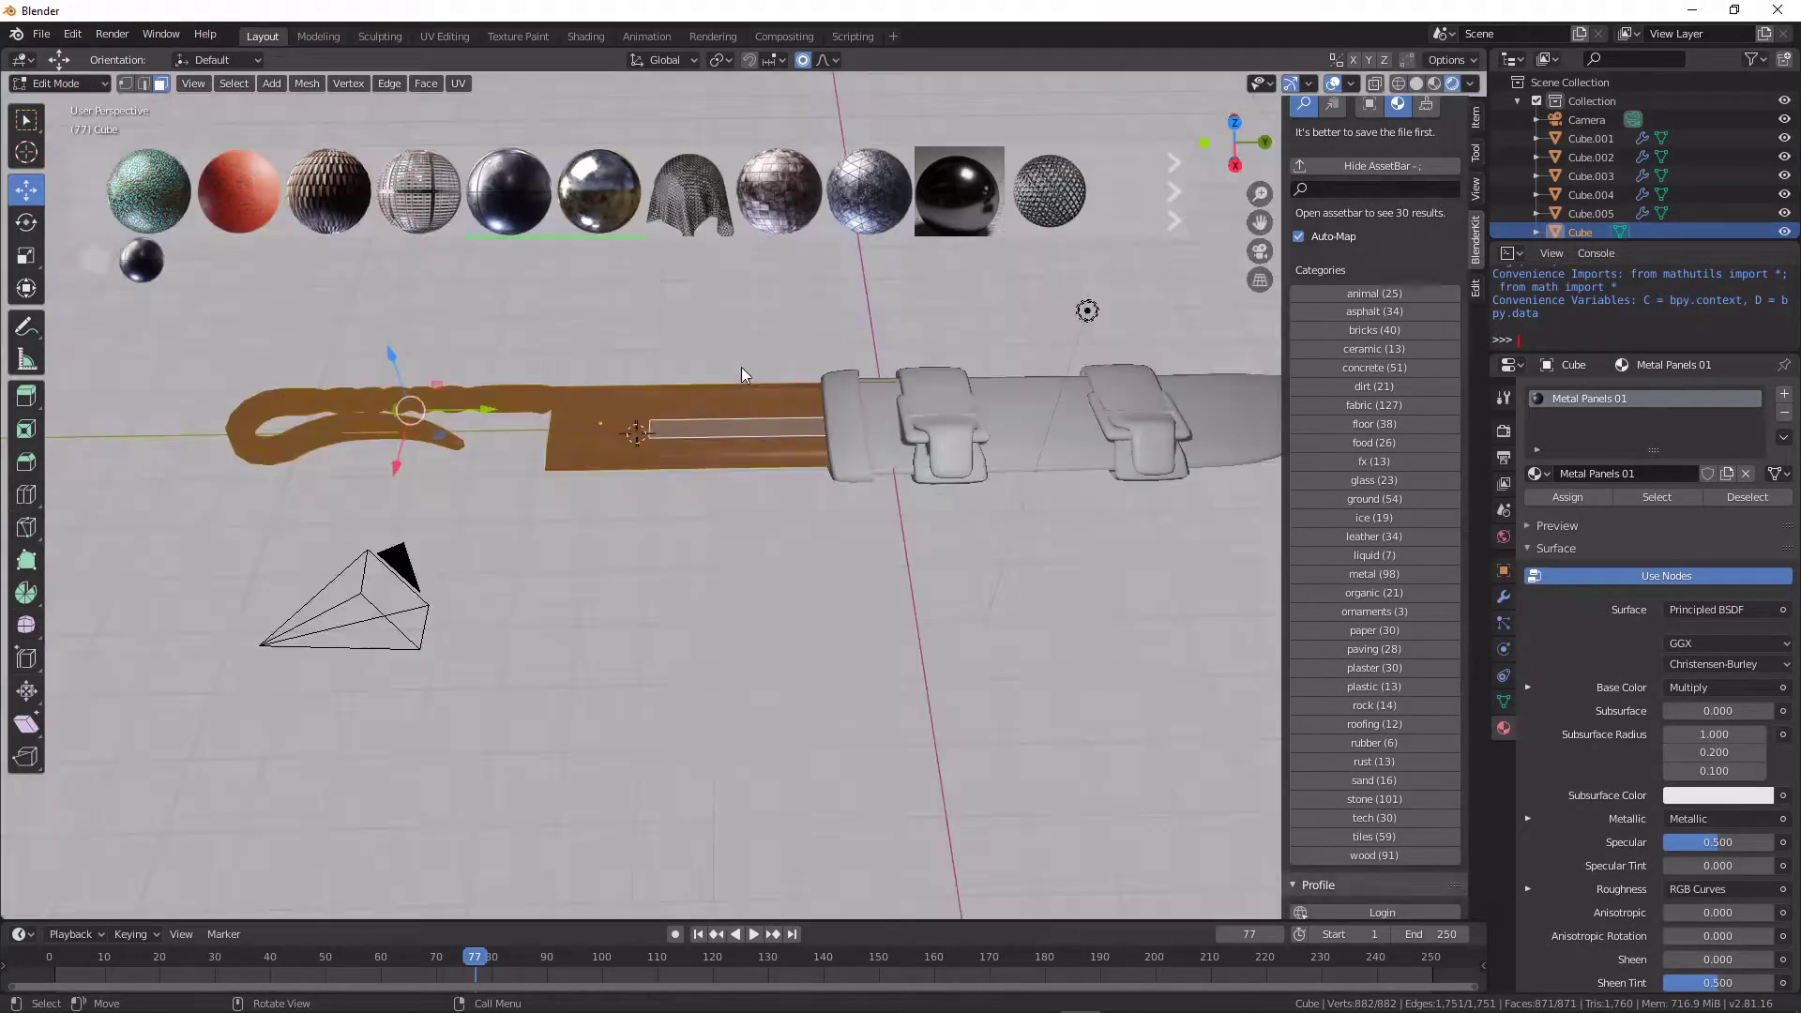
{"action": "right_click", "coordinate": [741, 368]}
{"action": "key", "text": "alt+a"}
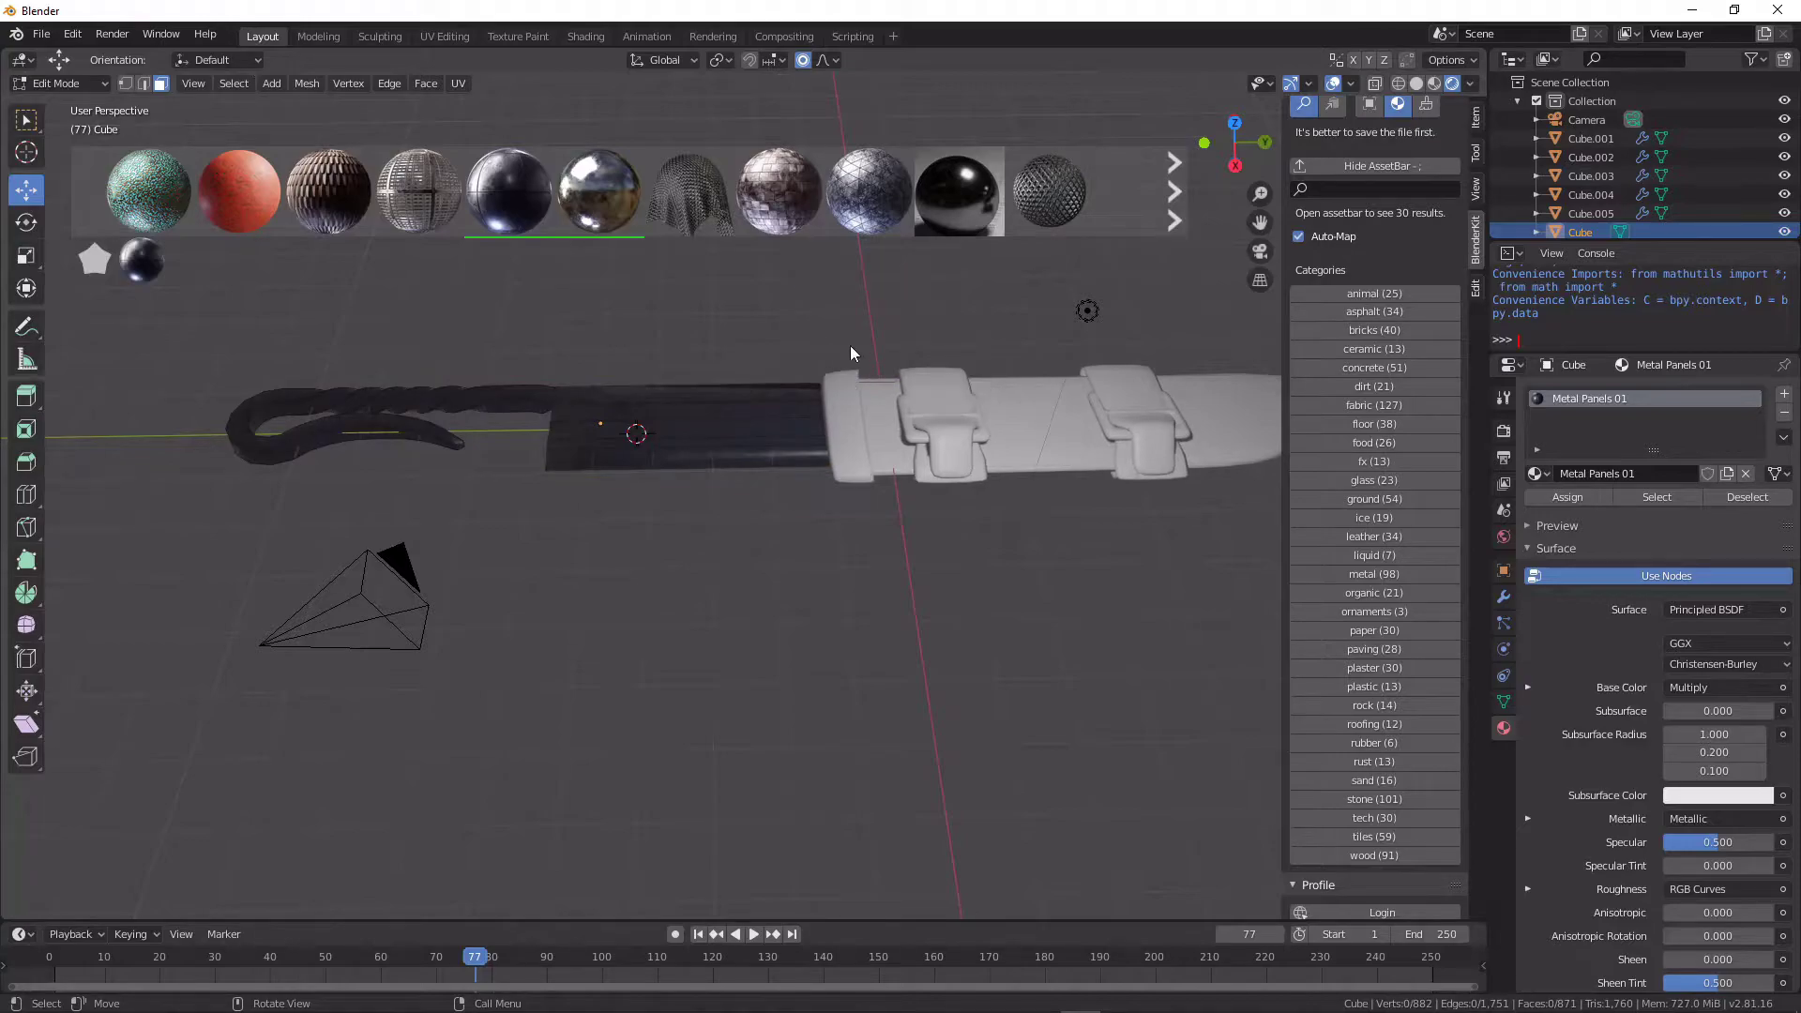
{"action": "mouse_move", "coordinate": [850, 346]}
{"action": "middle_mouse_down"}
{"action": "mouse_move", "coordinate": [812, 391]}
{"action": "mouse_move", "coordinate": [820, 448]}
{"action": "mouse_move", "coordinate": [731, 651]}
{"action": "middle_mouse_up"}
{"action": "scroll", "coordinate": [839, 511], "scroll_direction": "up", "scroll_amount": 4}
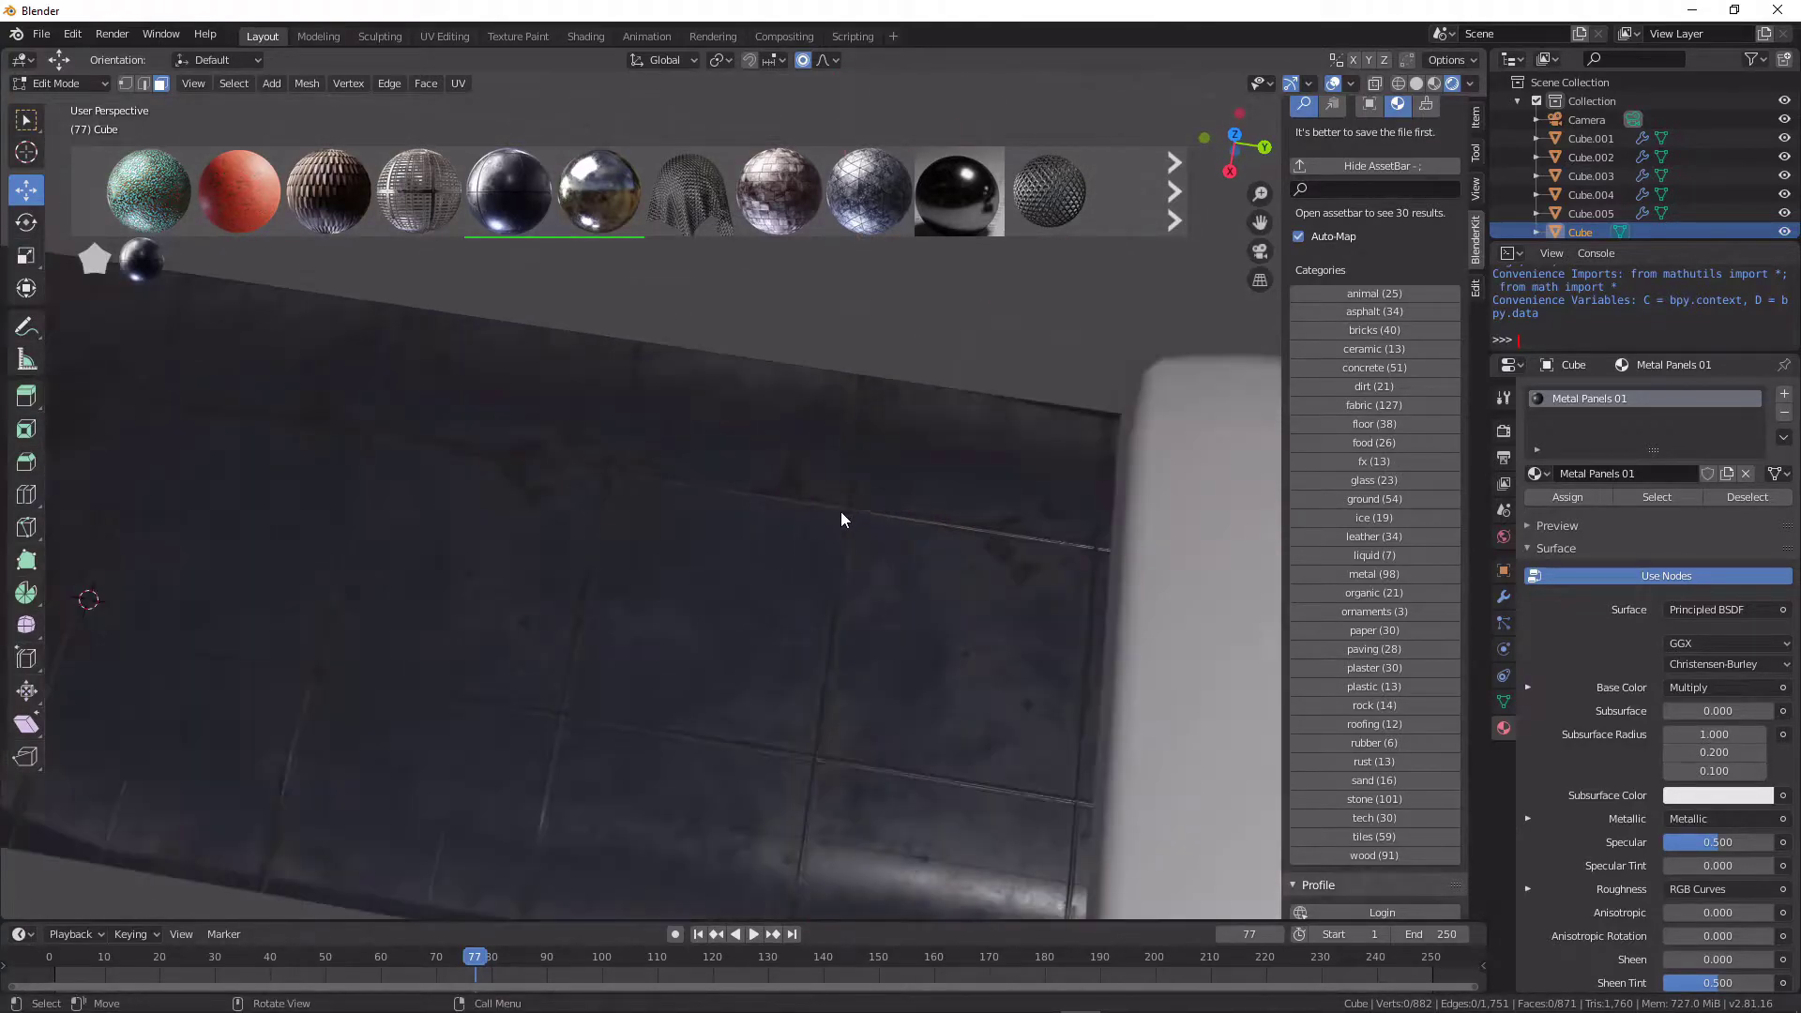
{"action": "middle_click_drag", "start_coordinate": [837, 499], "coordinate": [759, 491]}
{"action": "key", "text": "Tab"}
{"action": "scroll", "coordinate": [770, 464], "scroll_direction": "down", "scroll_amount": 5}
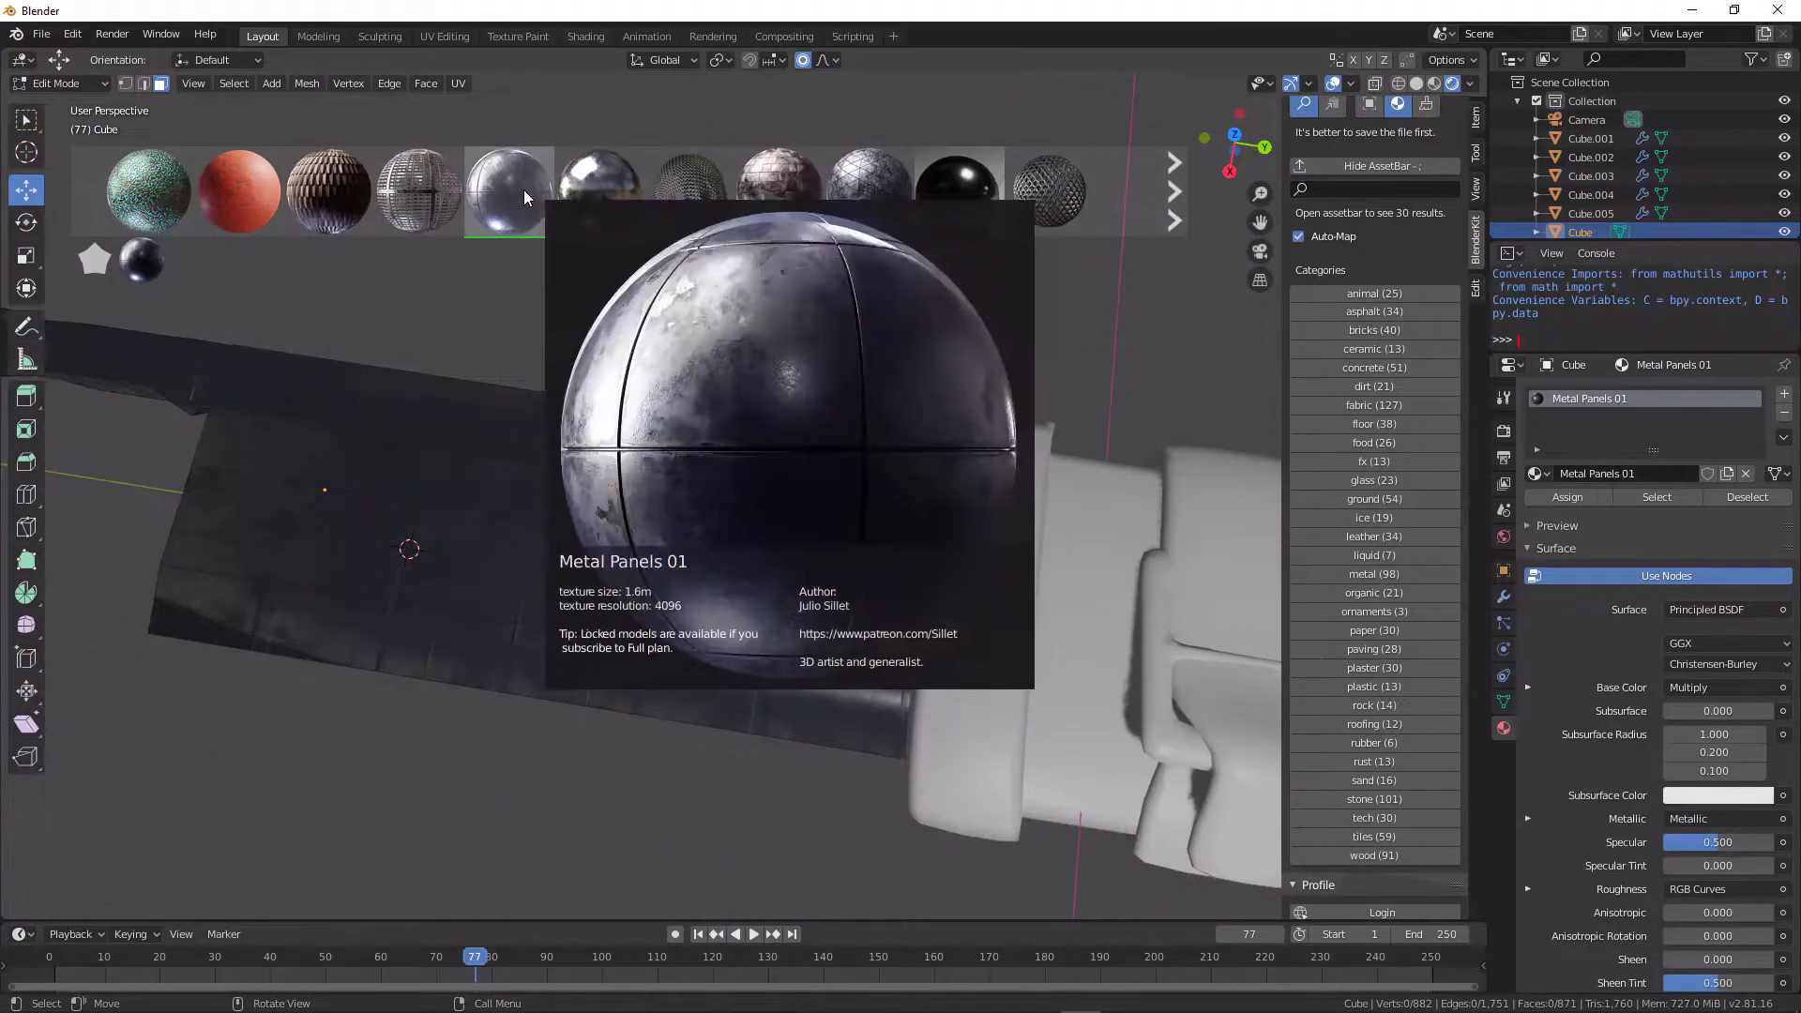
Step: Drop the Metal Semirough 01 material onto the knife blade
{"action": "middle_click_drag", "start_coordinate": [837, 474], "coordinate": [769, 435]}
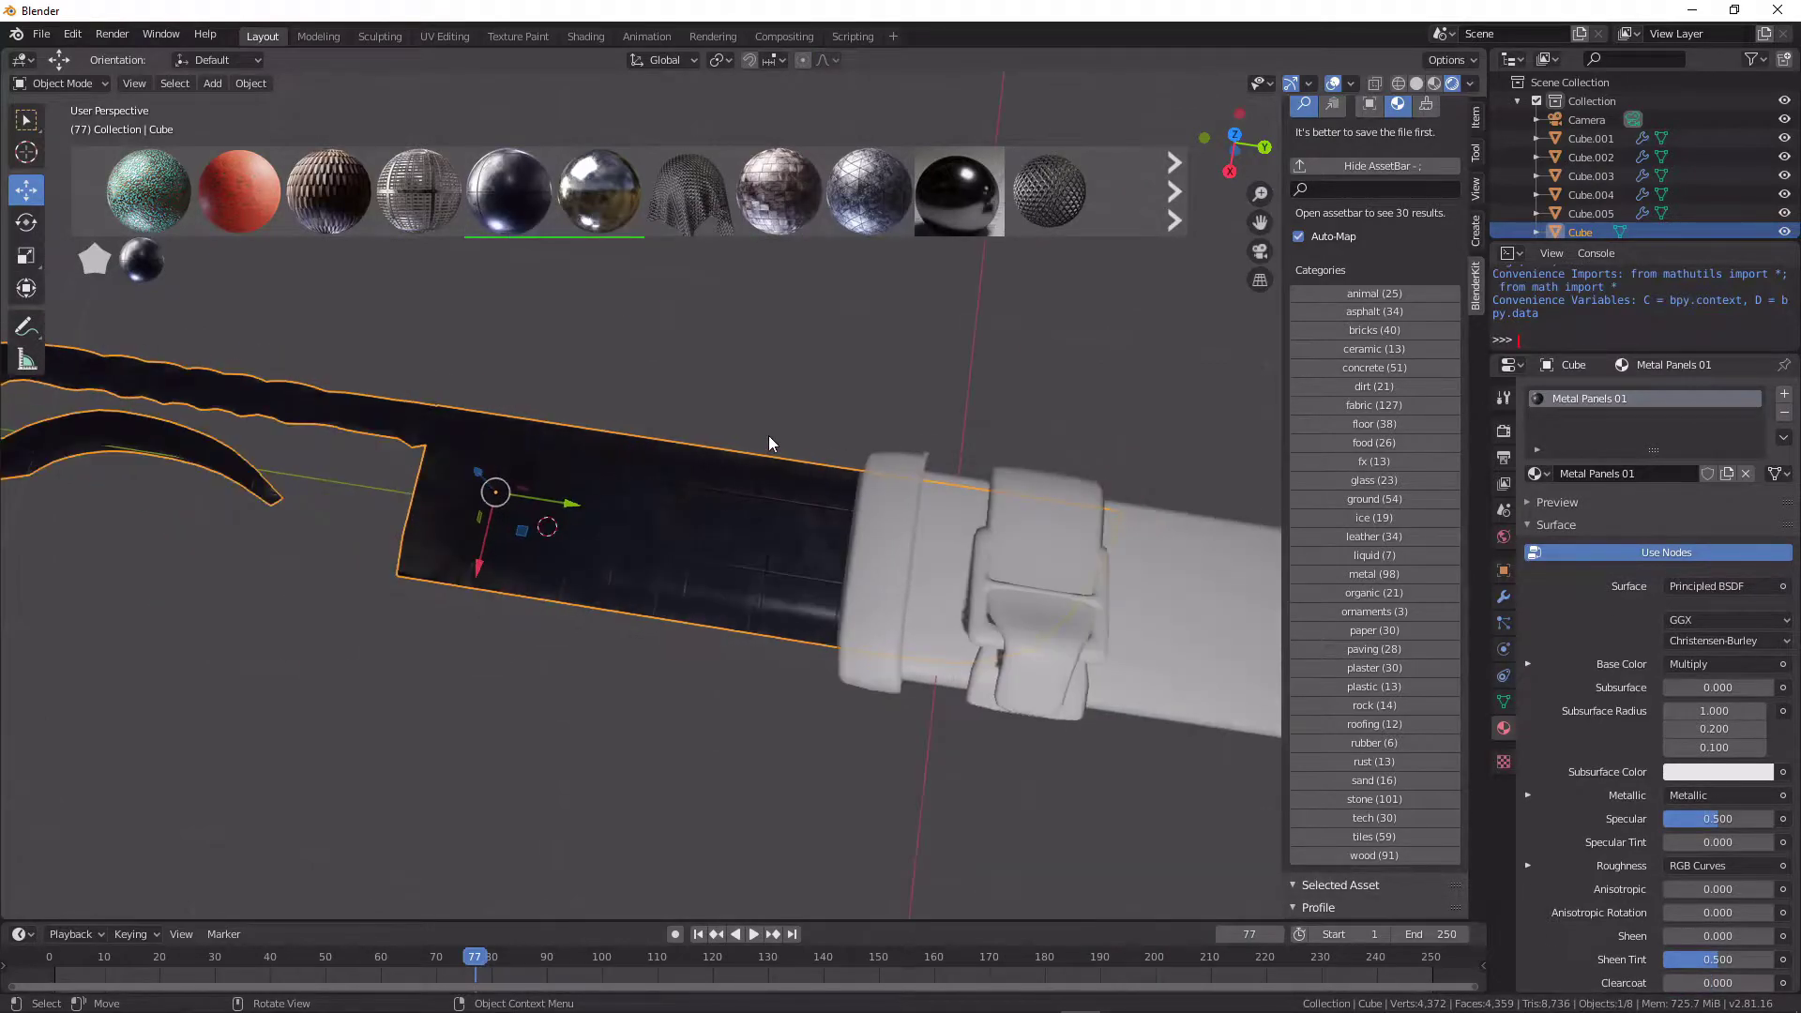
{"action": "left_click_drag", "start_coordinate": [622, 209], "coordinate": [798, 493]}
{"action": "mouse_move", "coordinate": [799, 495]}
{"action": "middle_mouse_down"}
{"action": "mouse_move", "coordinate": [847, 591]}
{"action": "mouse_move", "coordinate": [932, 584]}
{"action": "mouse_move", "coordinate": [753, 512]}
{"action": "middle_mouse_up"}
Step: Move the point light sideways along Y and lower it along Z, then reselect the sheath
{"action": "left_click", "coordinate": [754, 514]}
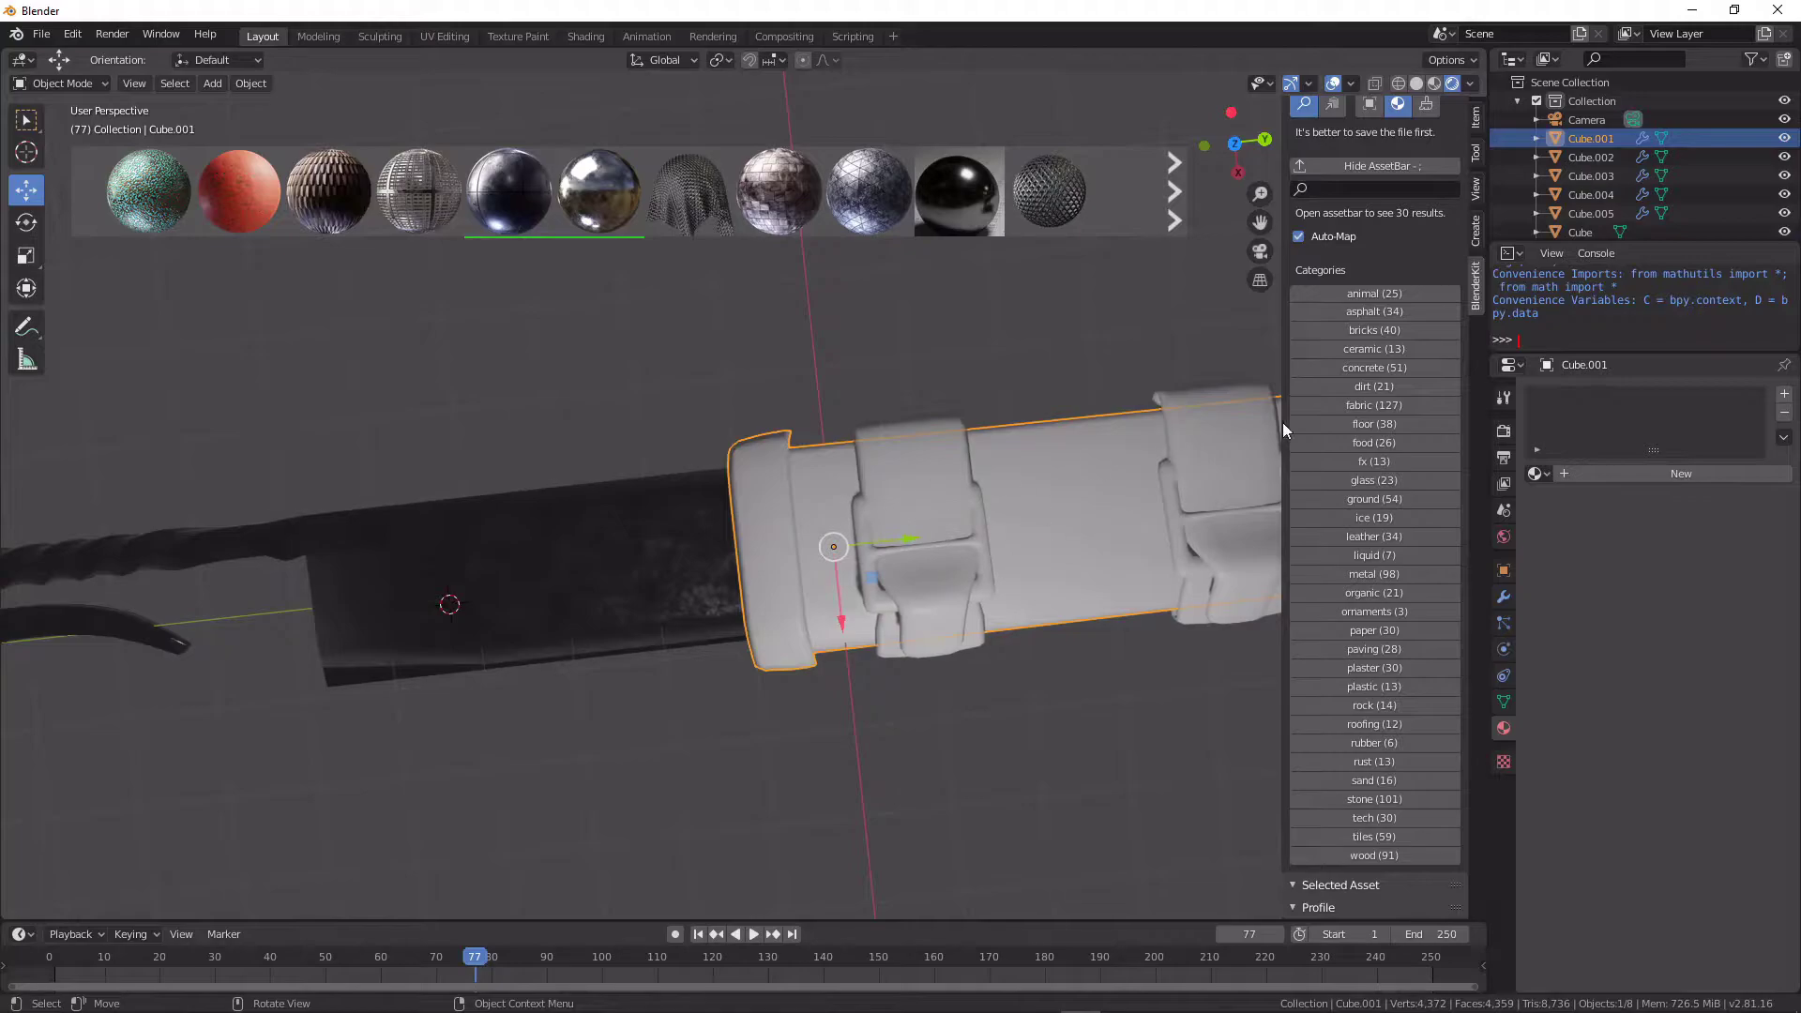
{"action": "mouse_move", "coordinate": [635, 530]}
{"action": "middle_mouse_down"}
{"action": "mouse_move", "coordinate": [852, 504]}
{"action": "mouse_move", "coordinate": [791, 368]}
{"action": "mouse_move", "coordinate": [888, 434]}
{"action": "mouse_move", "coordinate": [1023, 603]}
{"action": "middle_mouse_up"}
{"action": "scroll", "coordinate": [1077, 549], "scroll_direction": "down", "scroll_amount": 4}
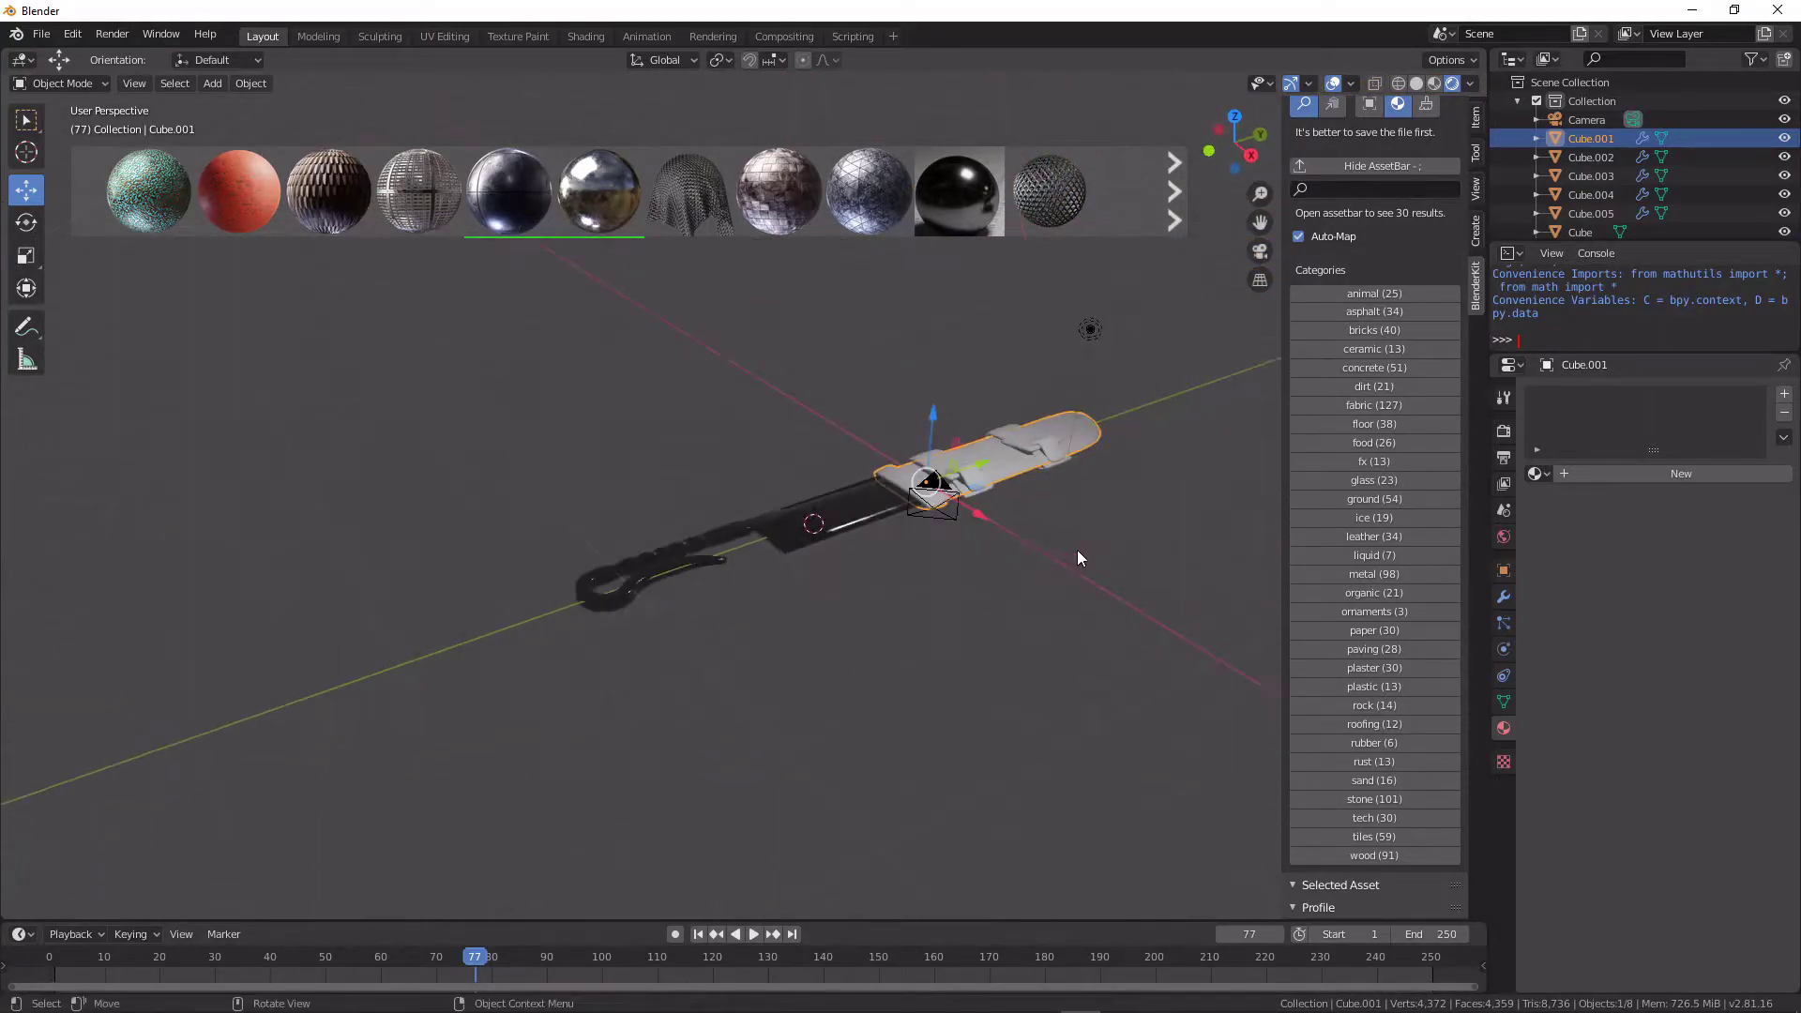
{"action": "left_click", "coordinate": [1091, 330]}
{"action": "left_click_drag", "start_coordinate": [1140, 319], "coordinate": [899, 359]}
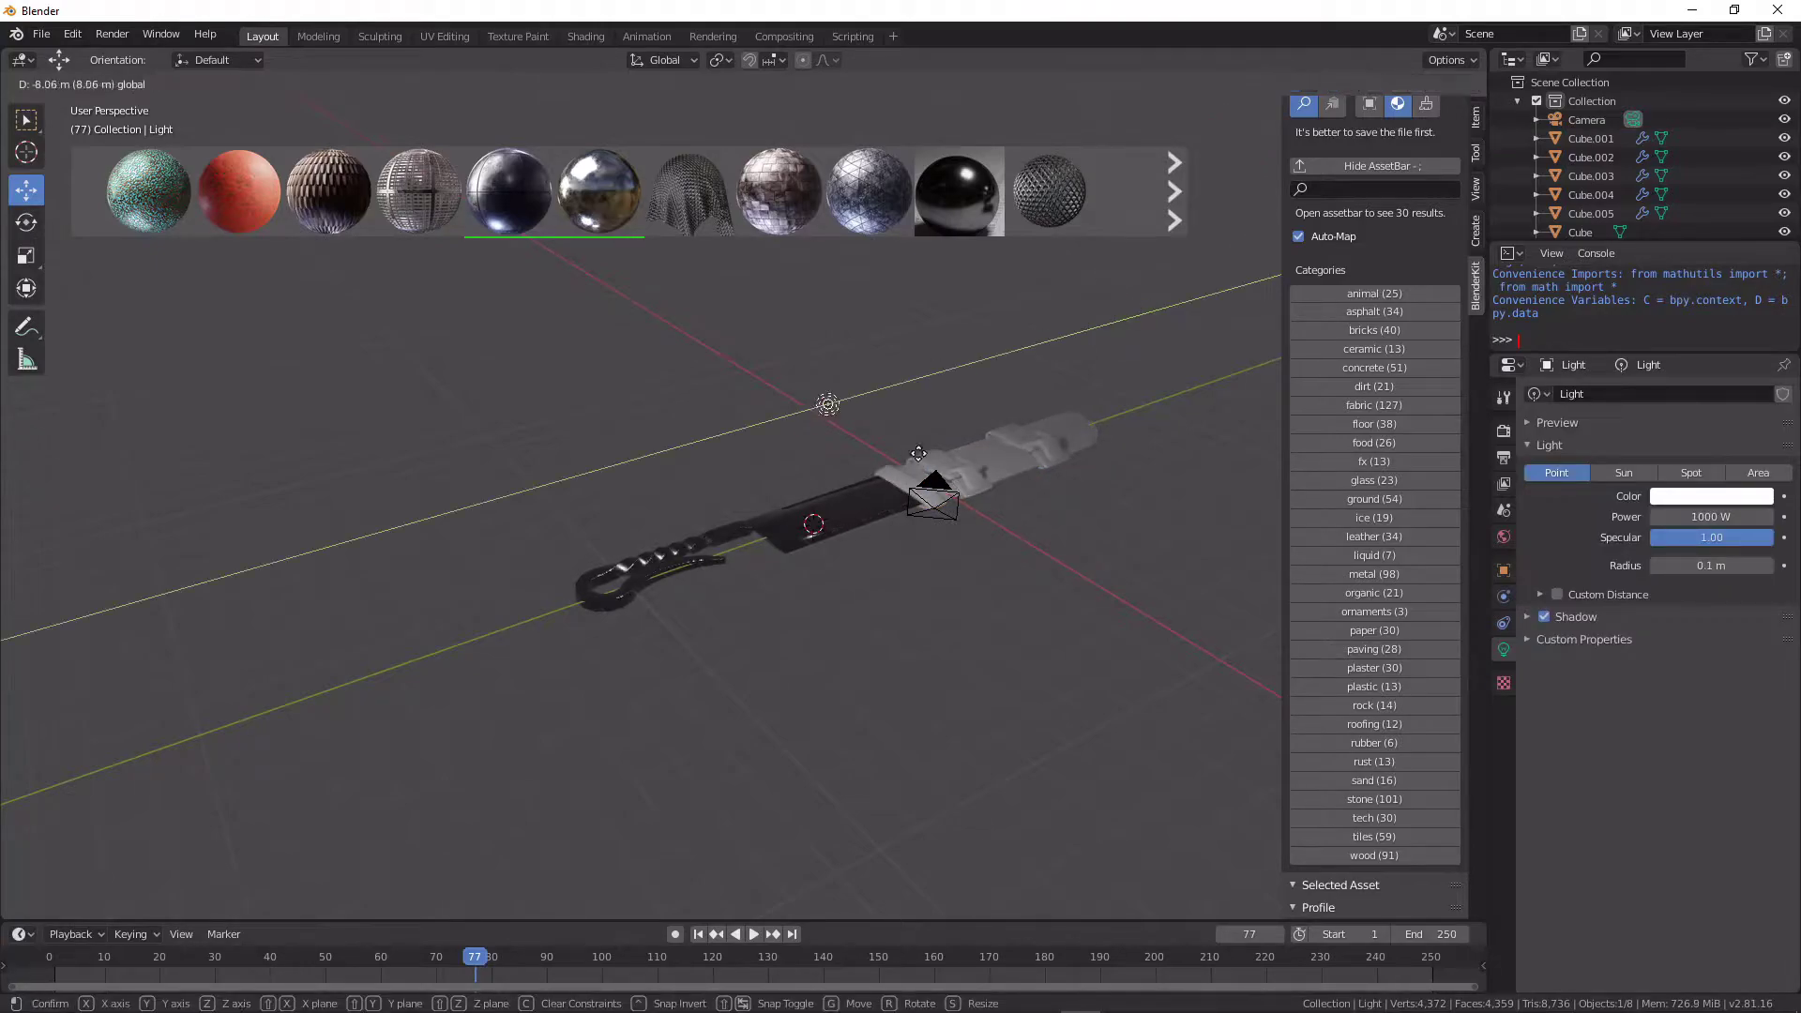
{"action": "key", "text": "g"}
{"action": "key", "text": "z"}
{"action": "left_click", "coordinate": [873, 438]}
{"action": "mouse_move", "coordinate": [874, 438]}
{"action": "middle_mouse_down"}
{"action": "mouse_move", "coordinate": [783, 549]}
{"action": "mouse_move", "coordinate": [913, 533]}
{"action": "mouse_move", "coordinate": [761, 506]}
{"action": "mouse_move", "coordinate": [683, 464]}
{"action": "mouse_move", "coordinate": [799, 548]}
{"action": "mouse_move", "coordinate": [601, 545]}
{"action": "mouse_move", "coordinate": [435, 458]}
{"action": "middle_mouse_up"}
{"action": "scroll", "coordinate": [731, 602], "scroll_direction": "up", "scroll_amount": 3}
{"action": "scroll", "coordinate": [812, 526], "scroll_direction": "up", "scroll_amount": 3}
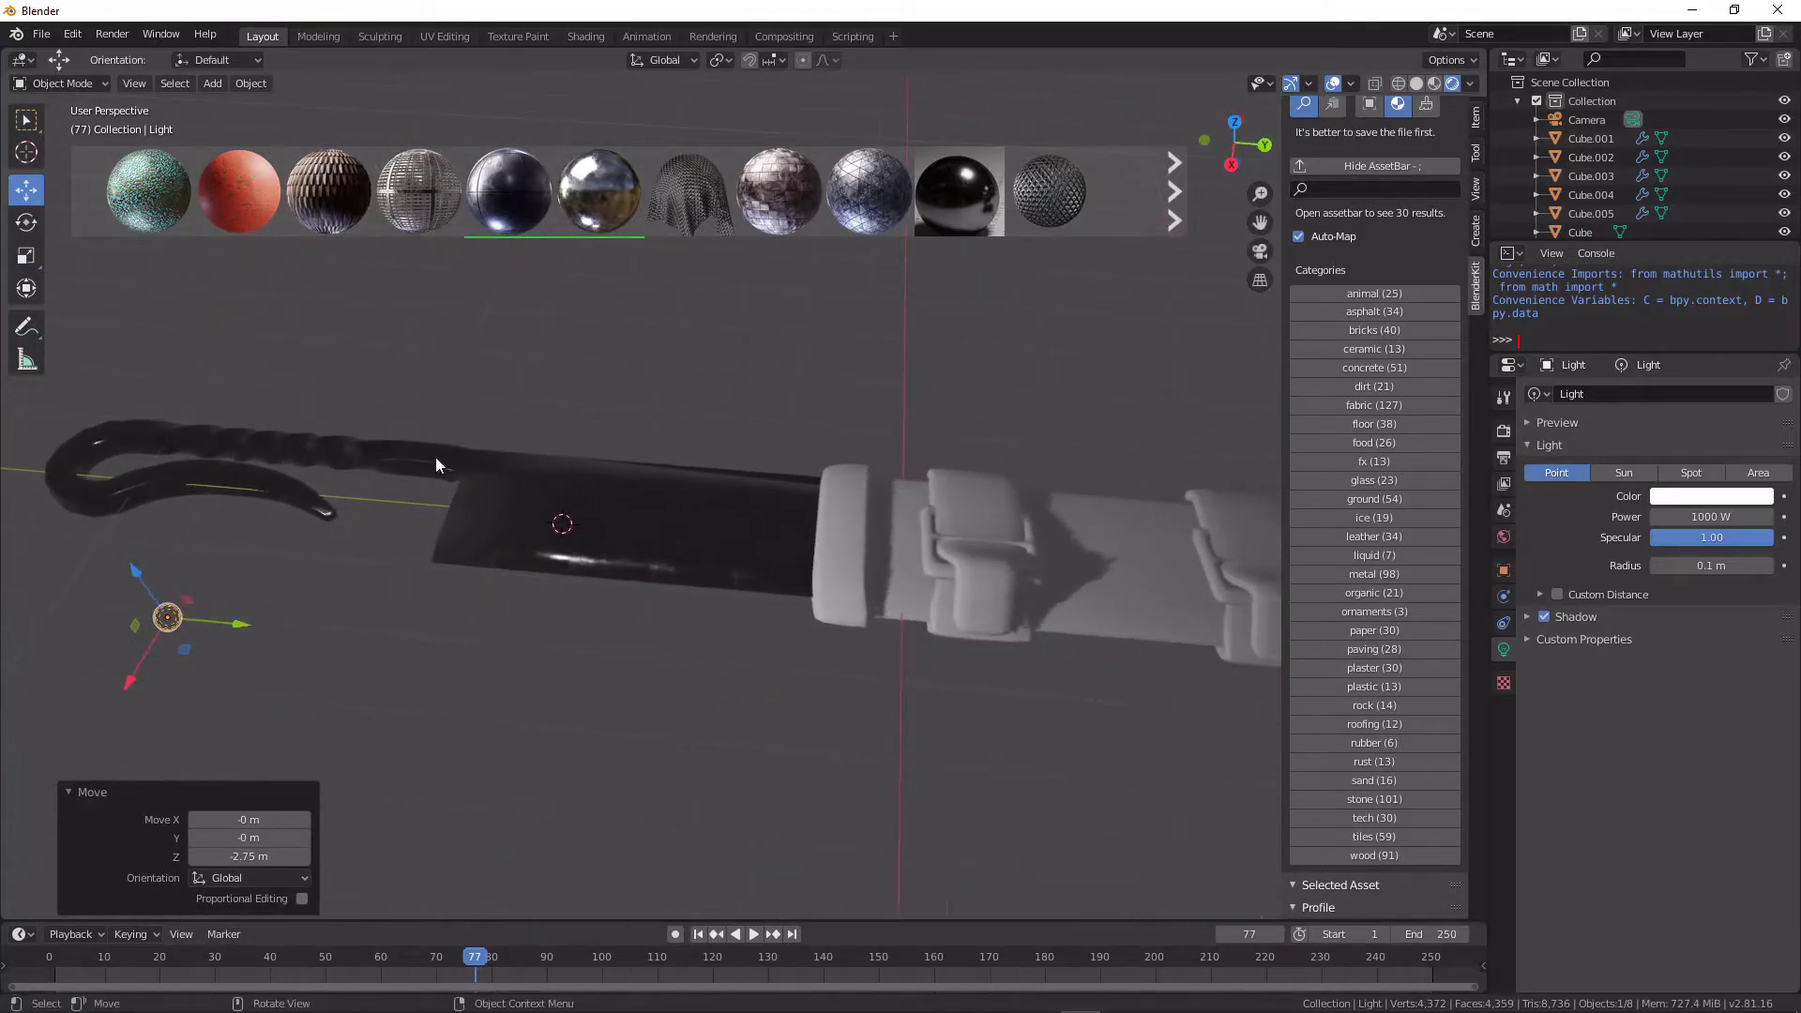
{"action": "scroll", "coordinate": [545, 537], "scroll_direction": "up", "scroll_amount": 3}
{"action": "left_click", "coordinate": [730, 576]}
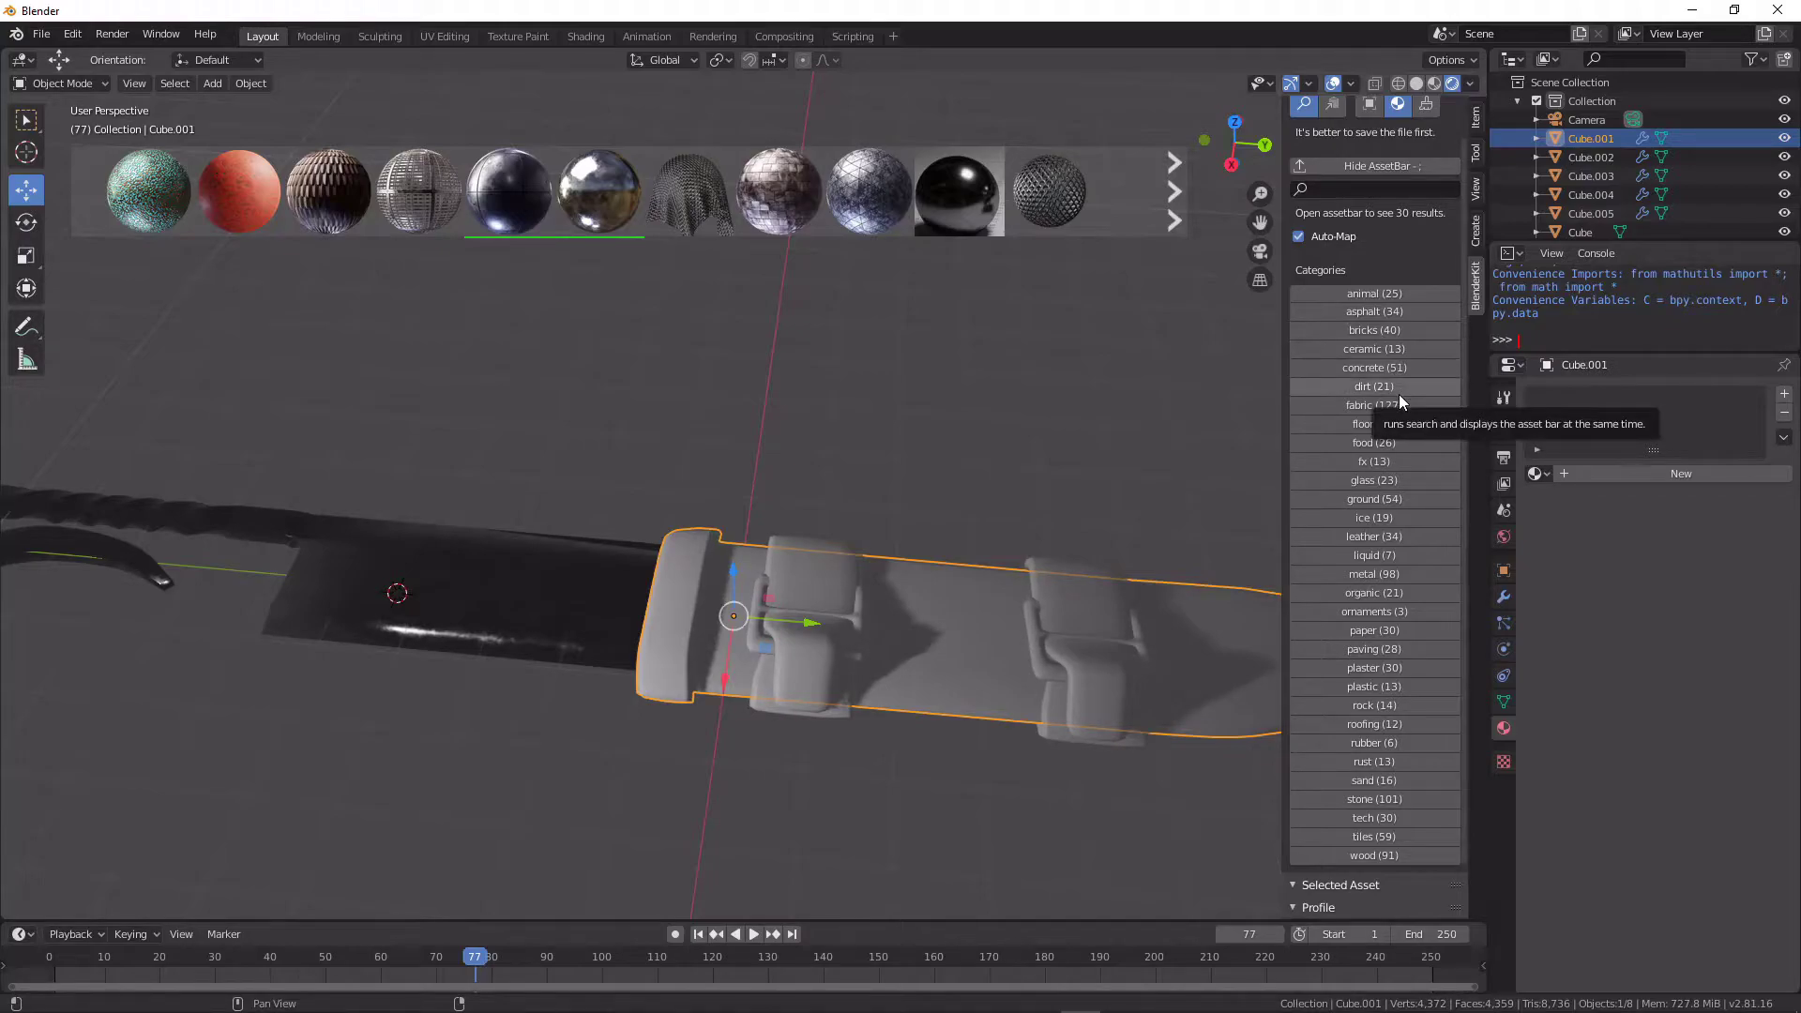
Step: Search BlenderKit for leather and drop Leather Rough 01 onto the sheath
{"action": "left_click", "coordinate": [1398, 537]}
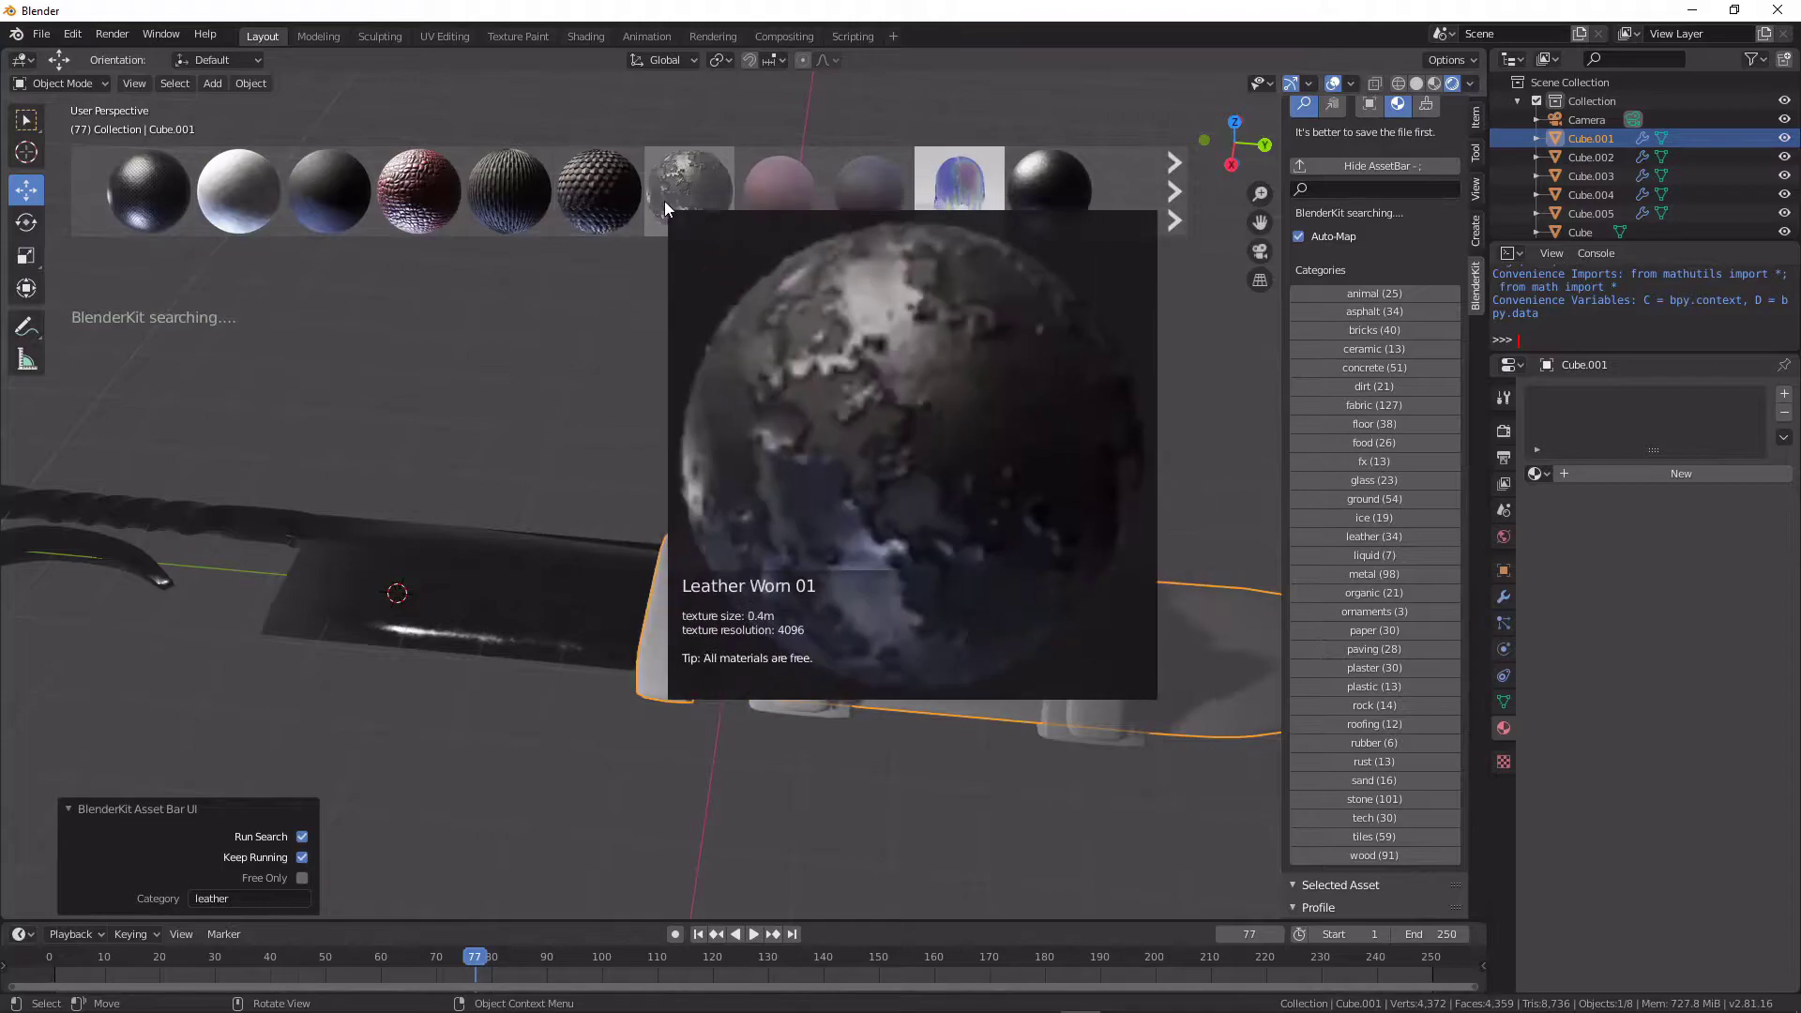
{"action": "left_click_drag", "start_coordinate": [385, 185], "coordinate": [755, 592]}
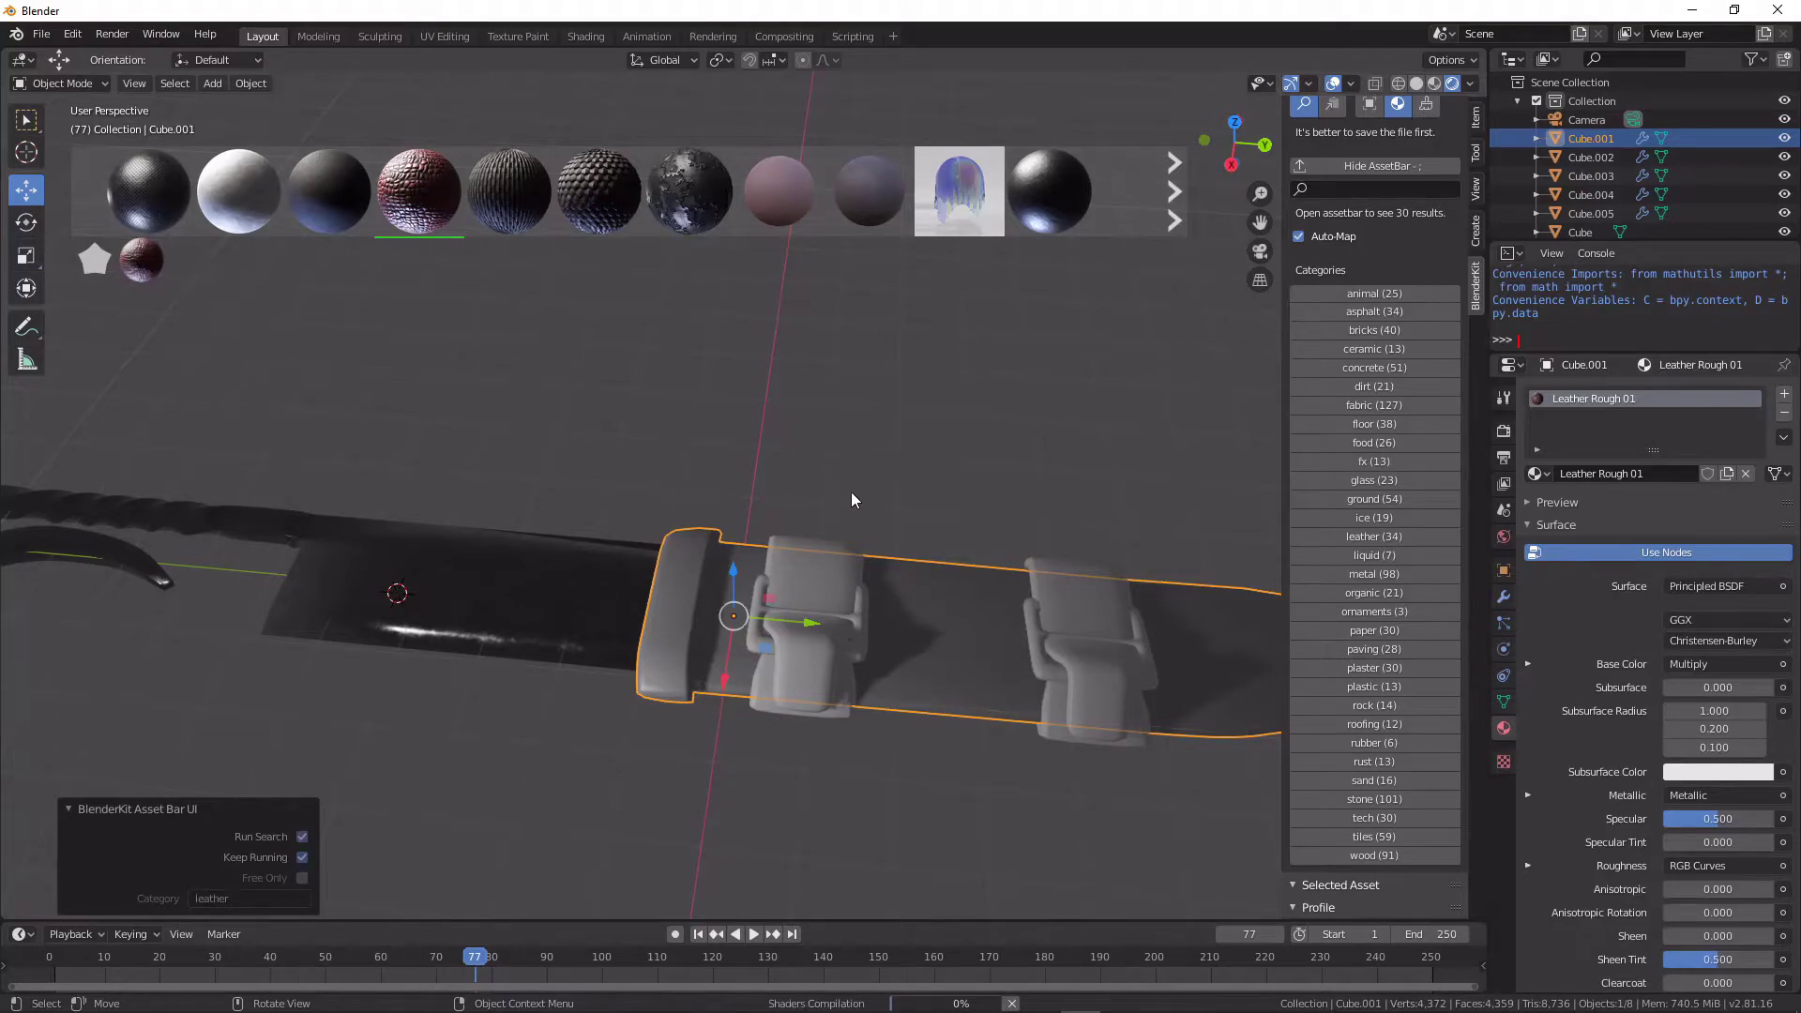
{"action": "mouse_move", "coordinate": [868, 425]}
{"action": "middle_mouse_down"}
{"action": "mouse_move", "coordinate": [794, 528]}
{"action": "mouse_move", "coordinate": [590, 407]}
{"action": "mouse_move", "coordinate": [861, 431]}
{"action": "mouse_move", "coordinate": [704, 390]}
{"action": "mouse_move", "coordinate": [728, 381]}
{"action": "middle_mouse_up"}
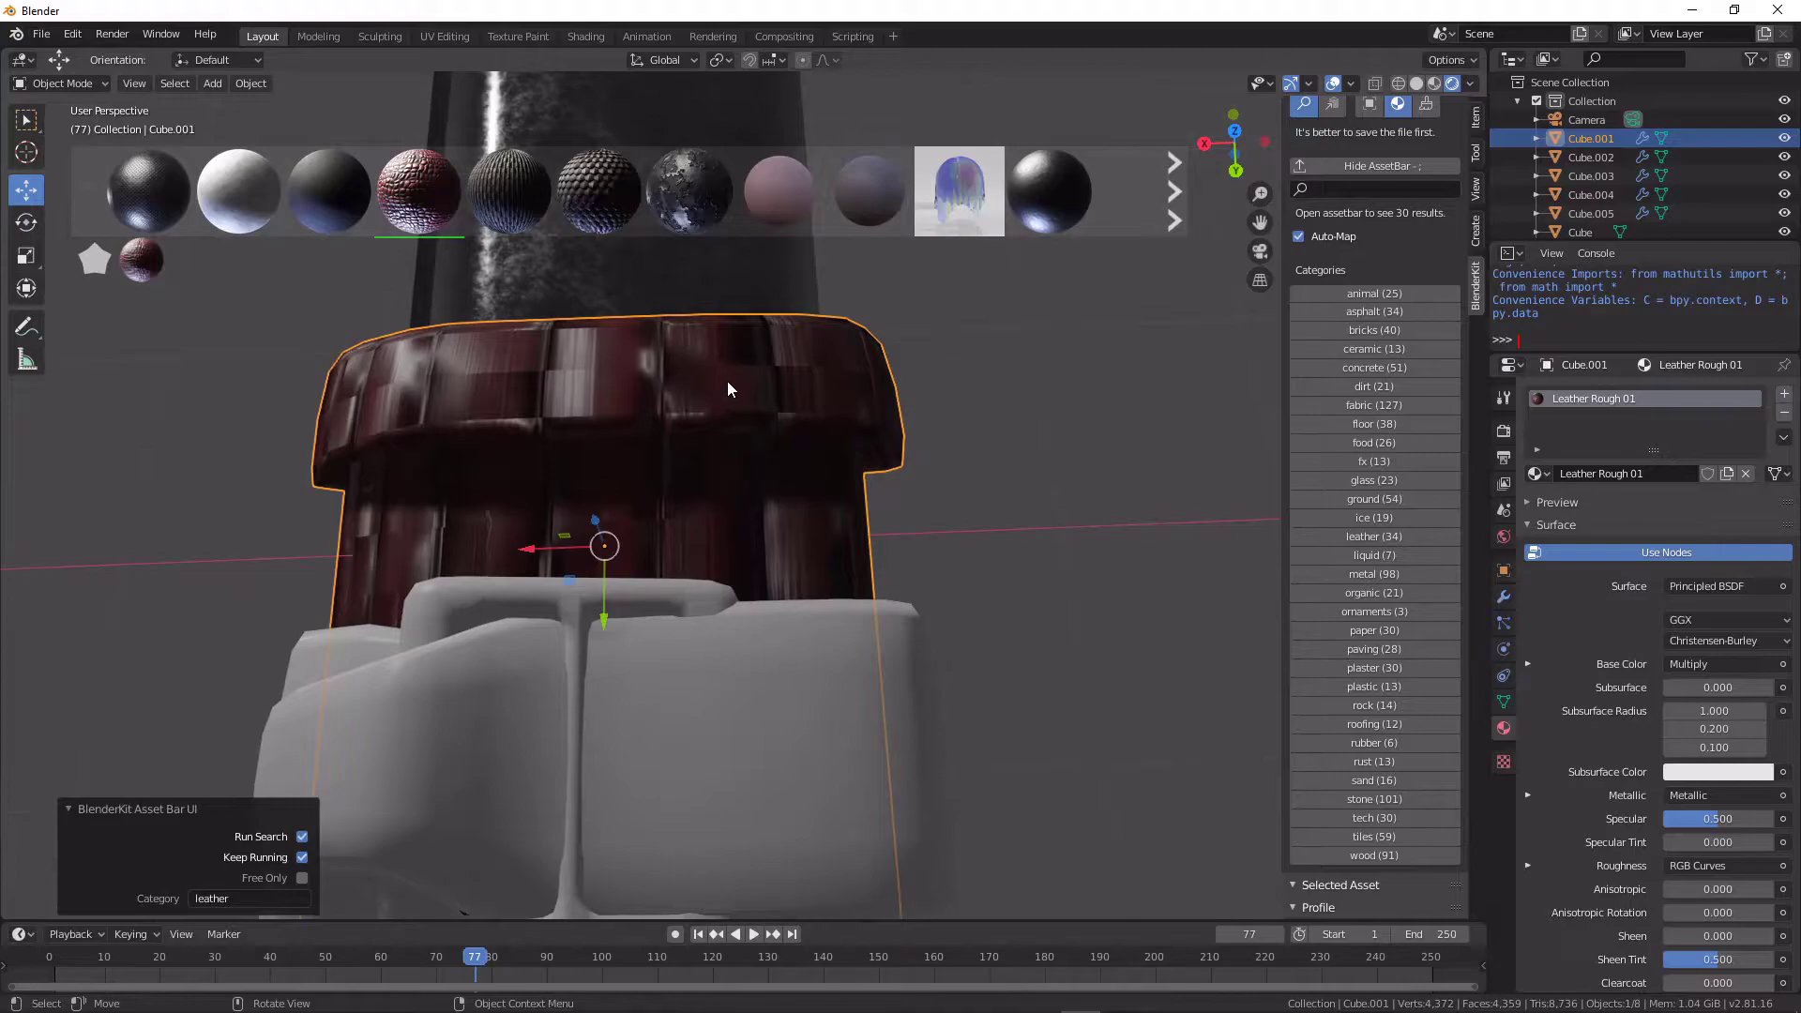
Step: Inset all of the sheath's faces to form a border and UV unwrap the mesh
{"action": "key", "text": "Tab"}
{"action": "key", "text": "a"}
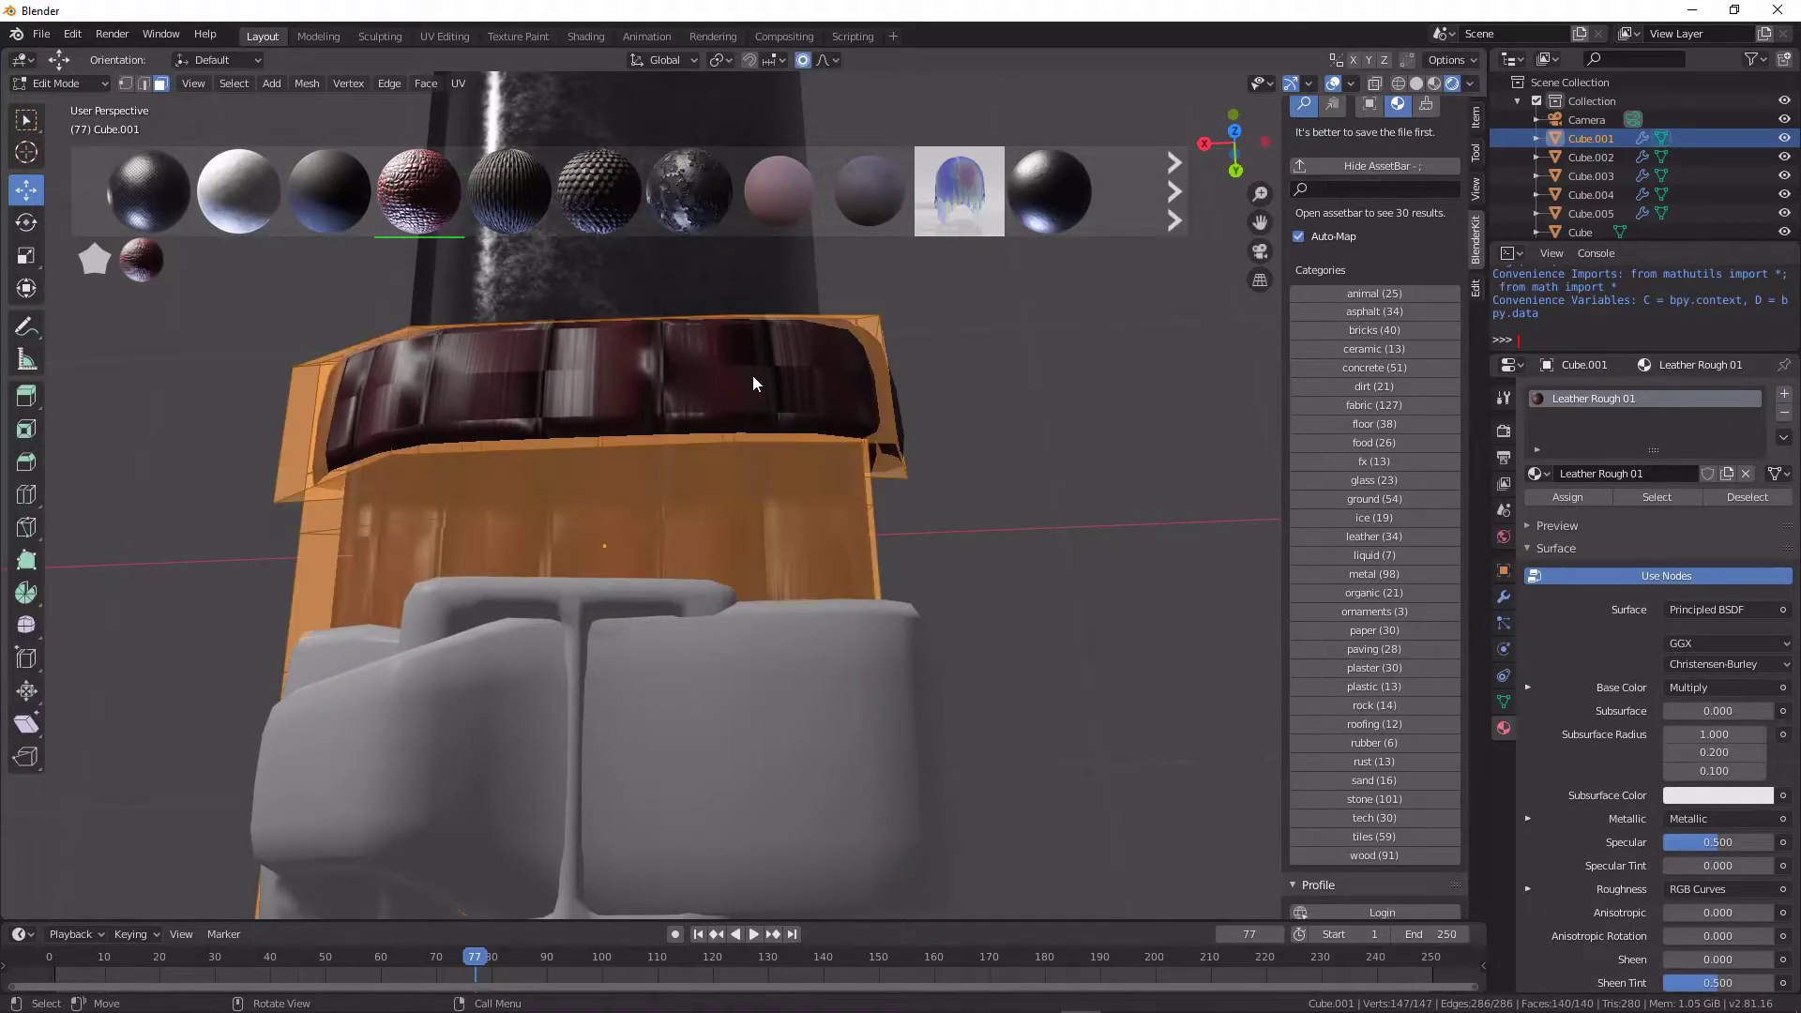
{"action": "key", "text": "i"}
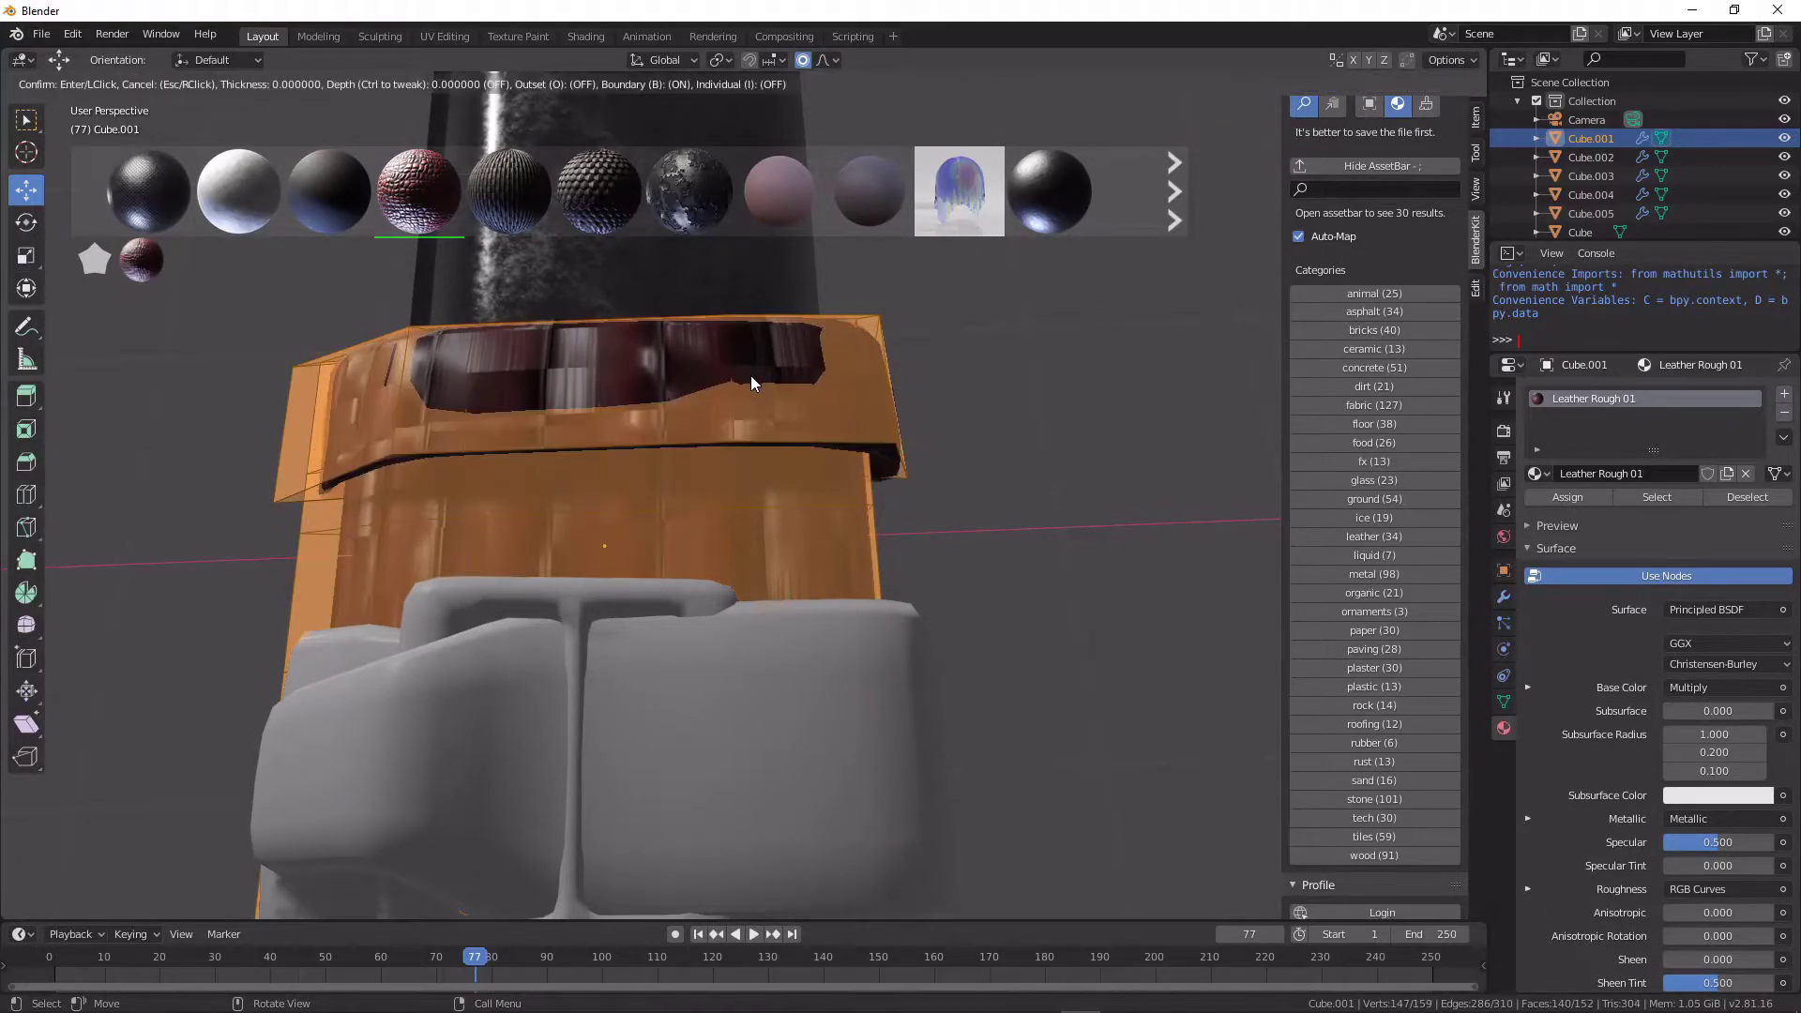
{"action": "left_click", "coordinate": [807, 383]}
{"action": "key", "text": "u"}
{"action": "left_click", "coordinate": [824, 383]}
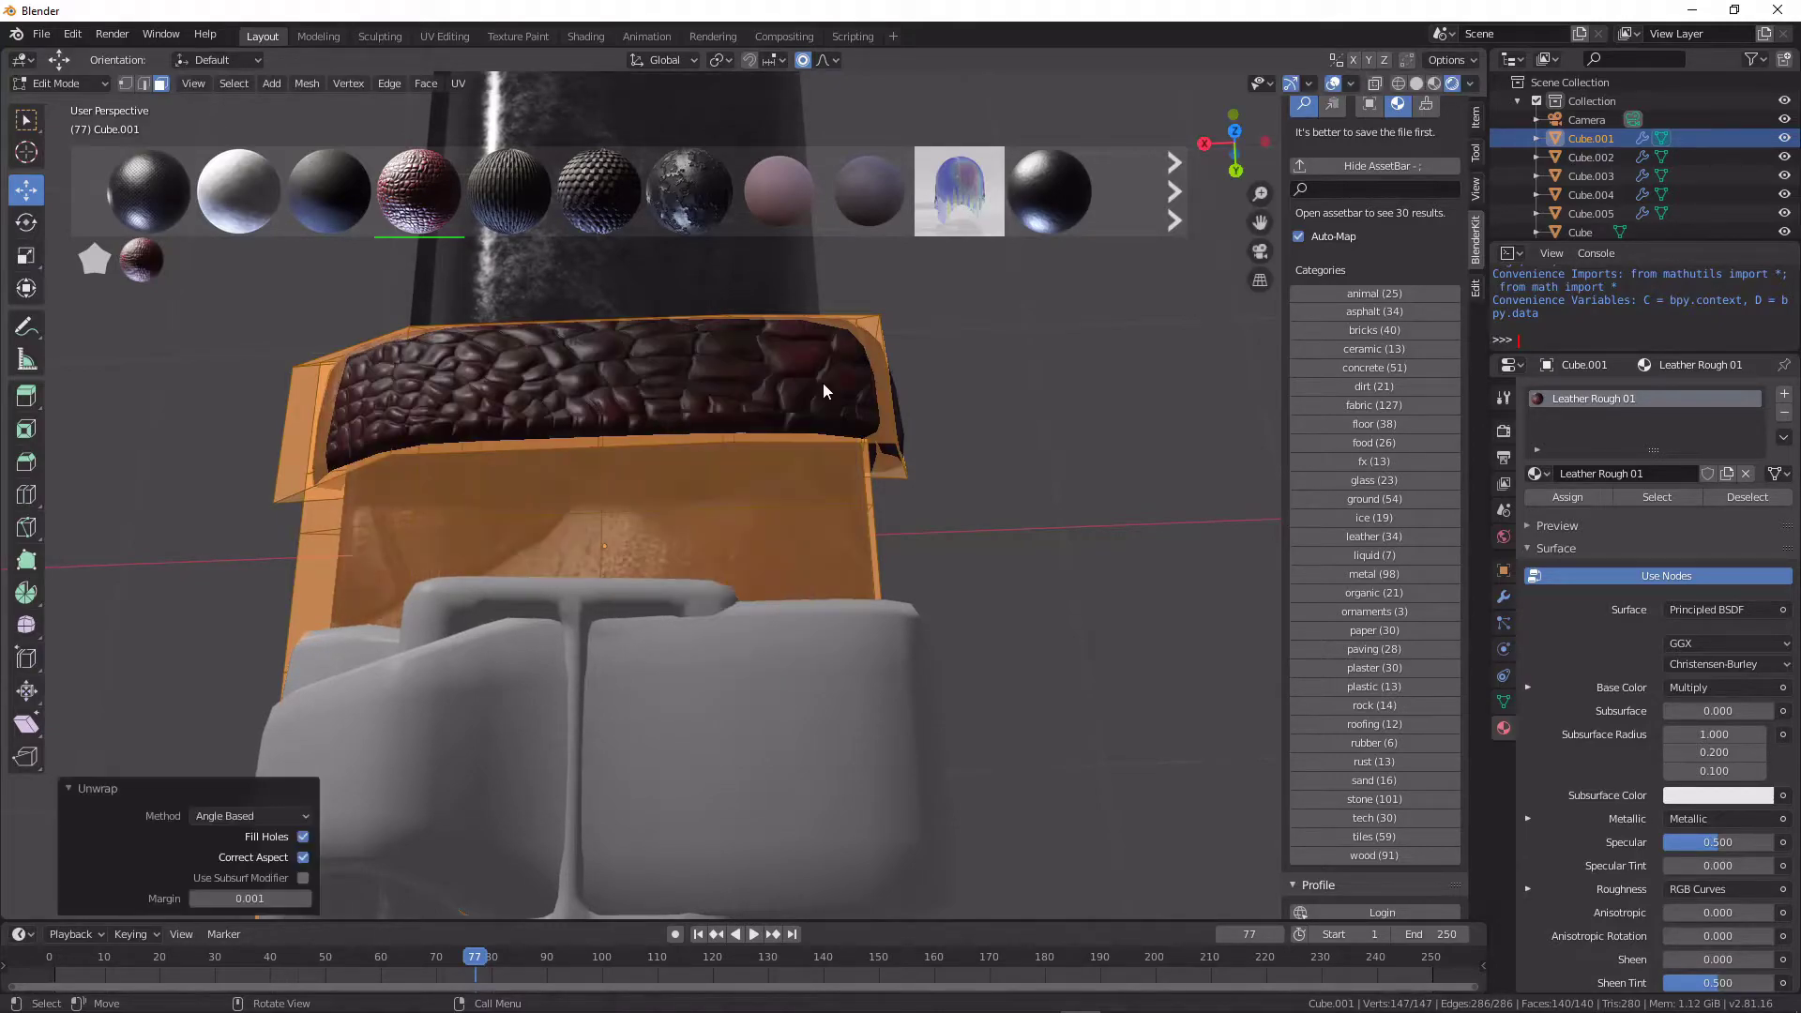
{"action": "mouse_move", "coordinate": [824, 391]}
{"action": "middle_mouse_down"}
{"action": "mouse_move", "coordinate": [907, 375]}
{"action": "mouse_move", "coordinate": [926, 406]}
{"action": "mouse_move", "coordinate": [792, 306]}
{"action": "mouse_move", "coordinate": [750, 361]}
{"action": "mouse_move", "coordinate": [964, 383]}
{"action": "mouse_move", "coordinate": [844, 369]}
{"action": "mouse_move", "coordinate": [917, 366]}
{"action": "middle_mouse_up"}
{"action": "key", "text": "Tab"}
{"action": "key", "text": "Tab"}
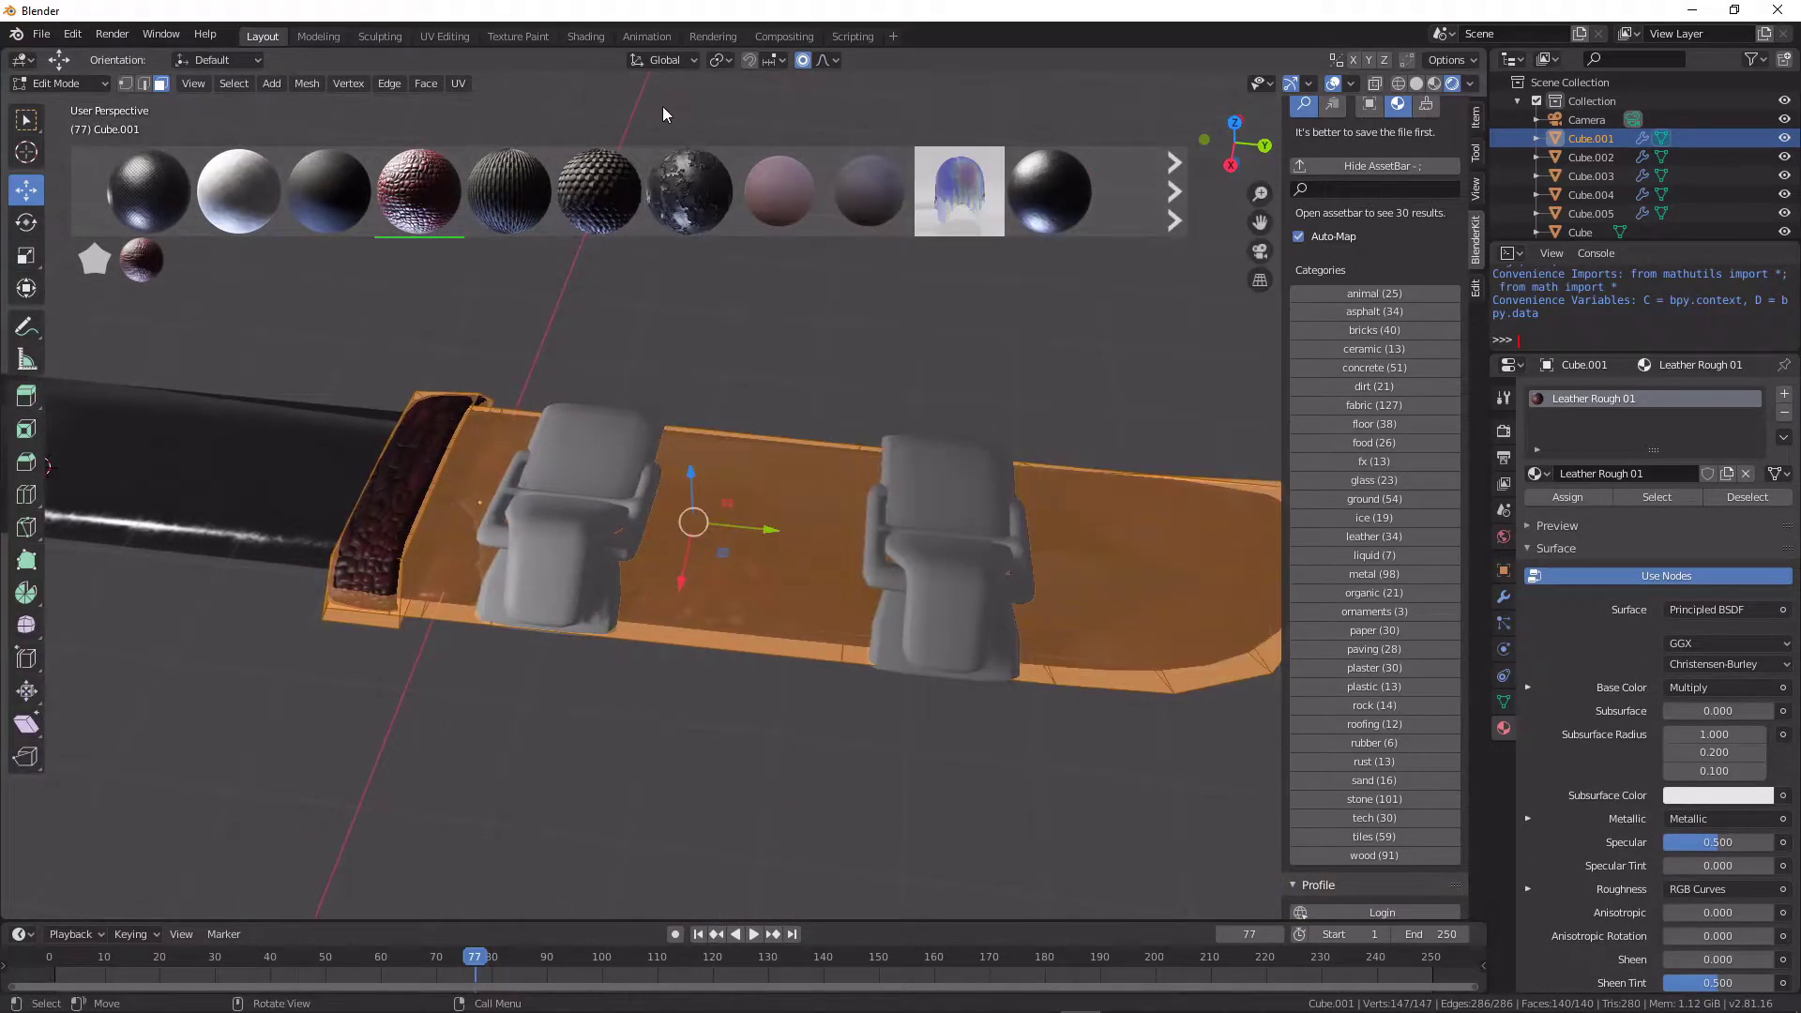
Step: Swap the outliner for an Image Editor and scale the sheath's UV layout up
{"action": "left_click", "coordinate": [1509, 59]}
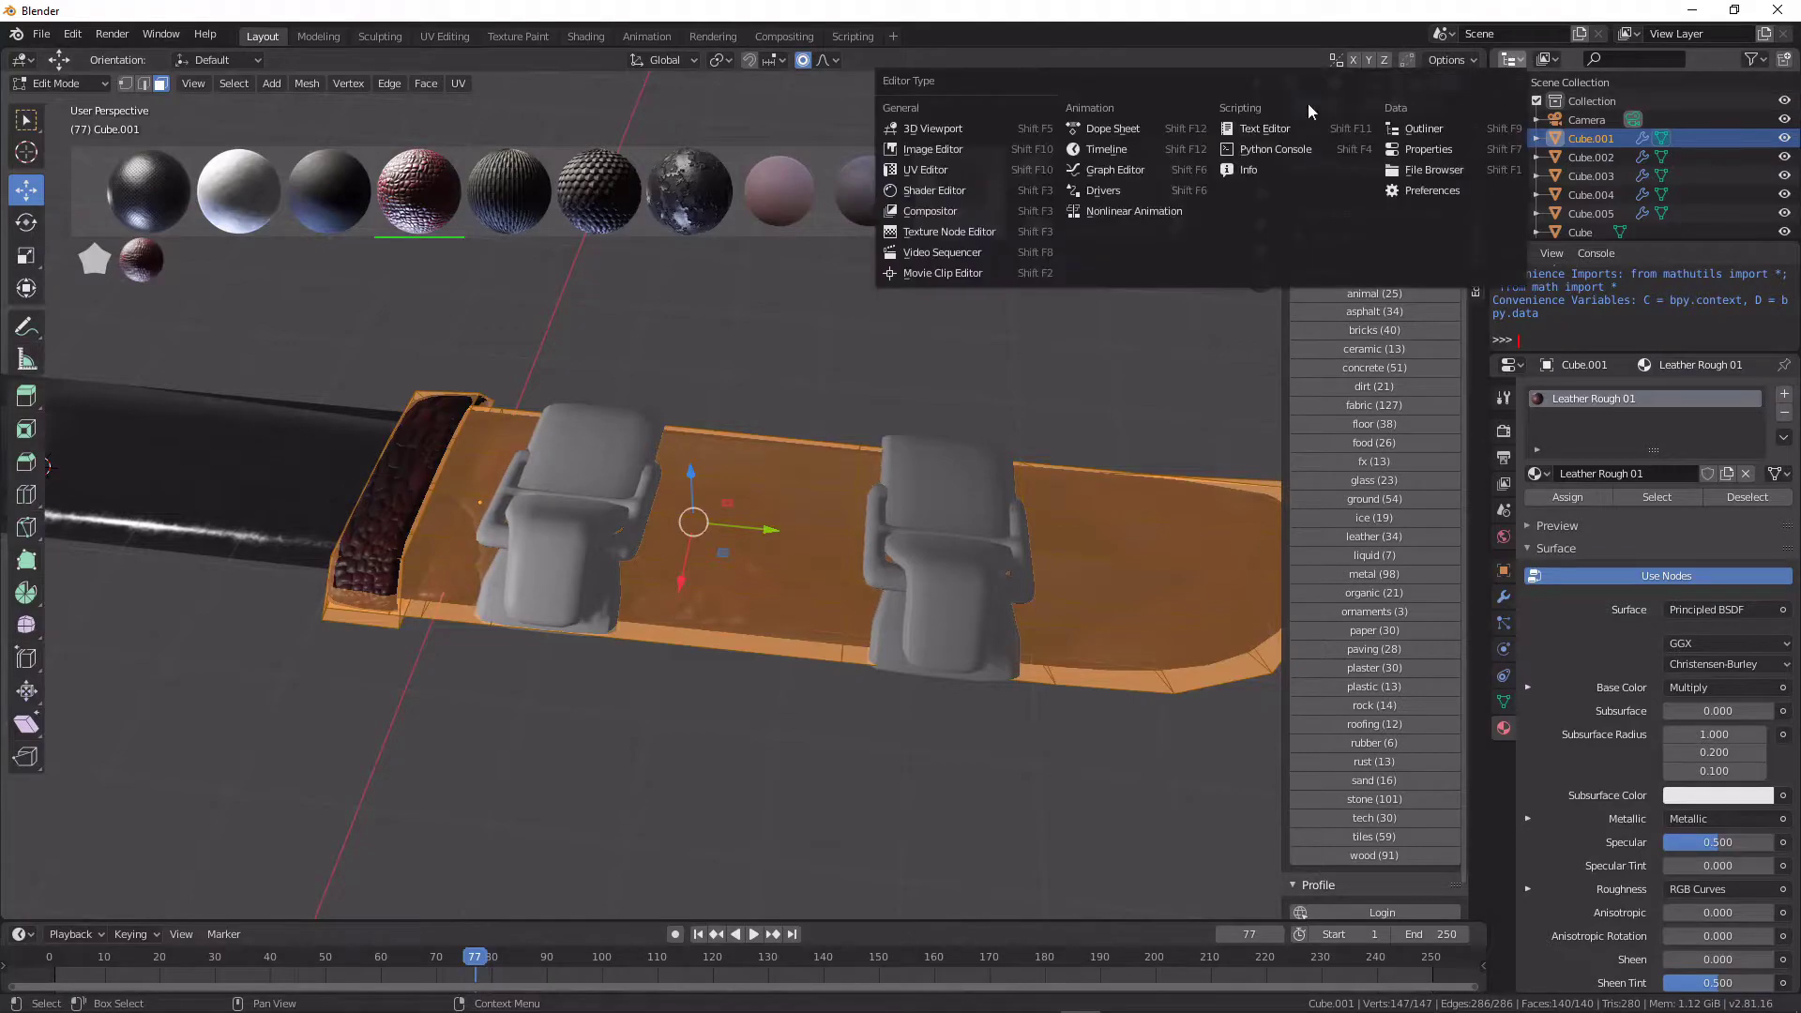
{"action": "left_click", "coordinate": [985, 148]}
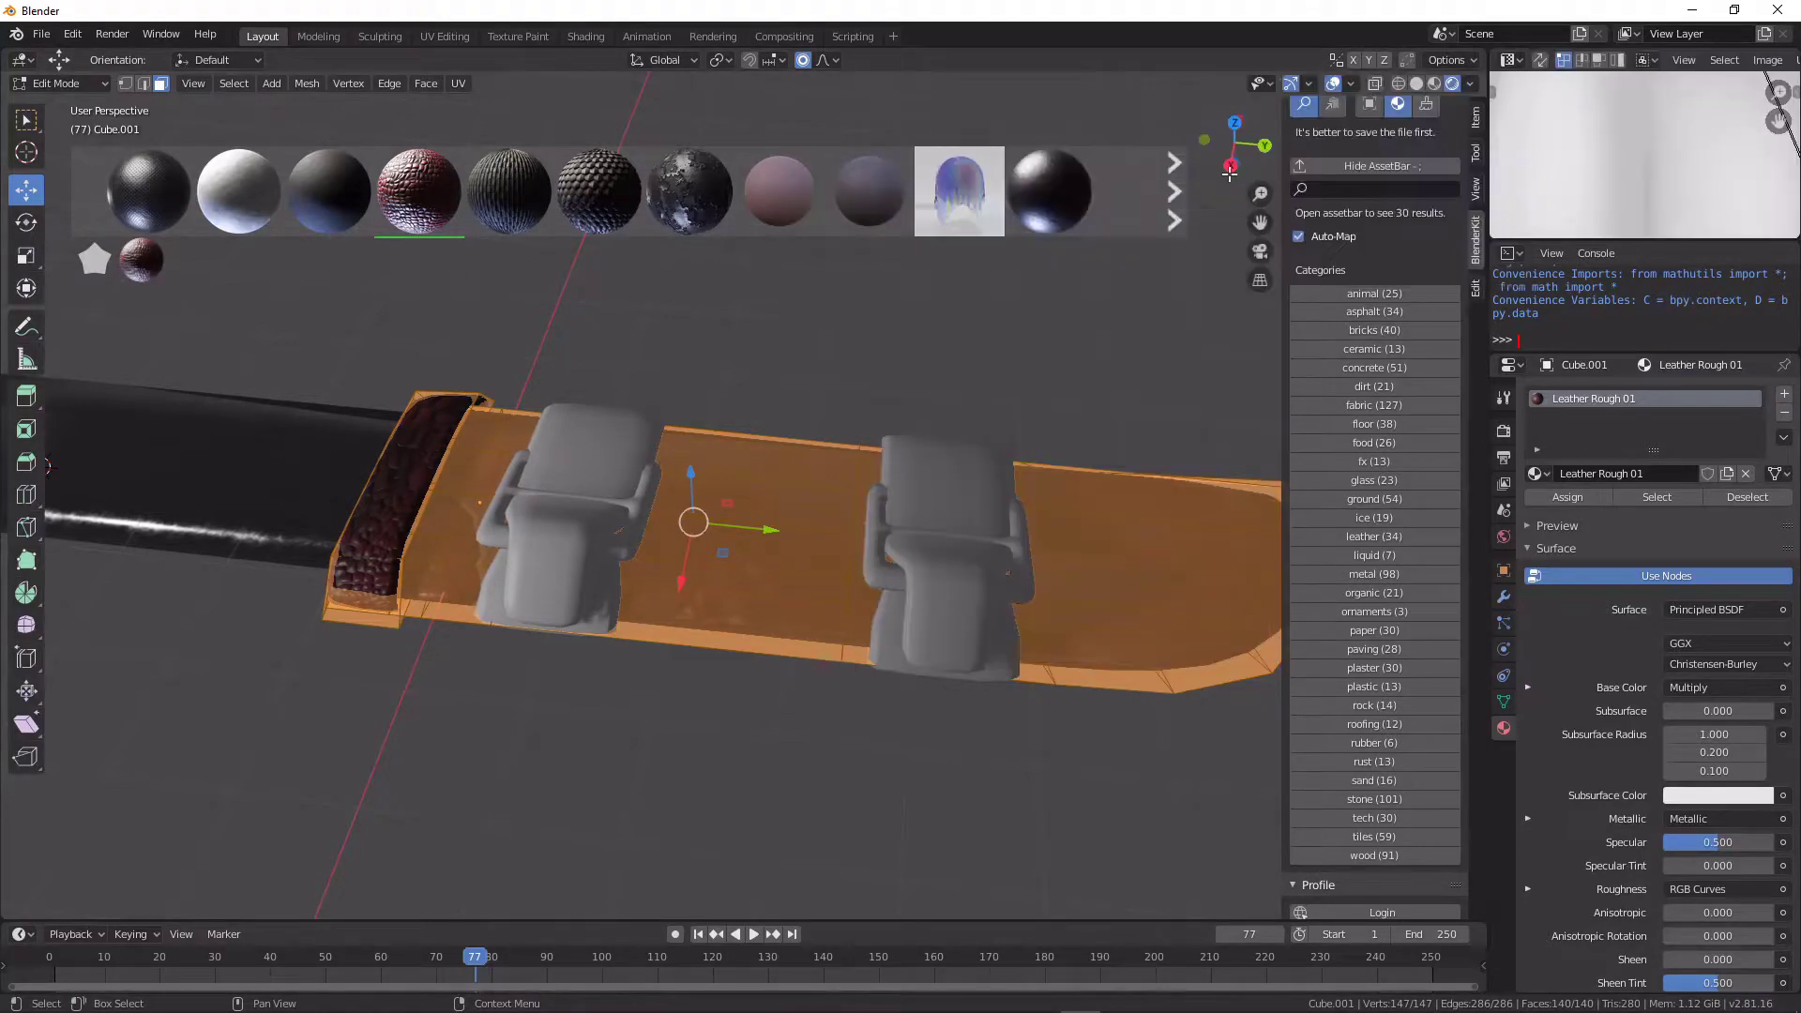
{"action": "scroll", "coordinate": [1735, 172], "scroll_direction": "down", "scroll_amount": 3}
{"action": "scroll", "coordinate": [1730, 169], "scroll_direction": "down", "scroll_amount": 2}
{"action": "scroll", "coordinate": [1728, 166], "scroll_direction": "down", "scroll_amount": 2}
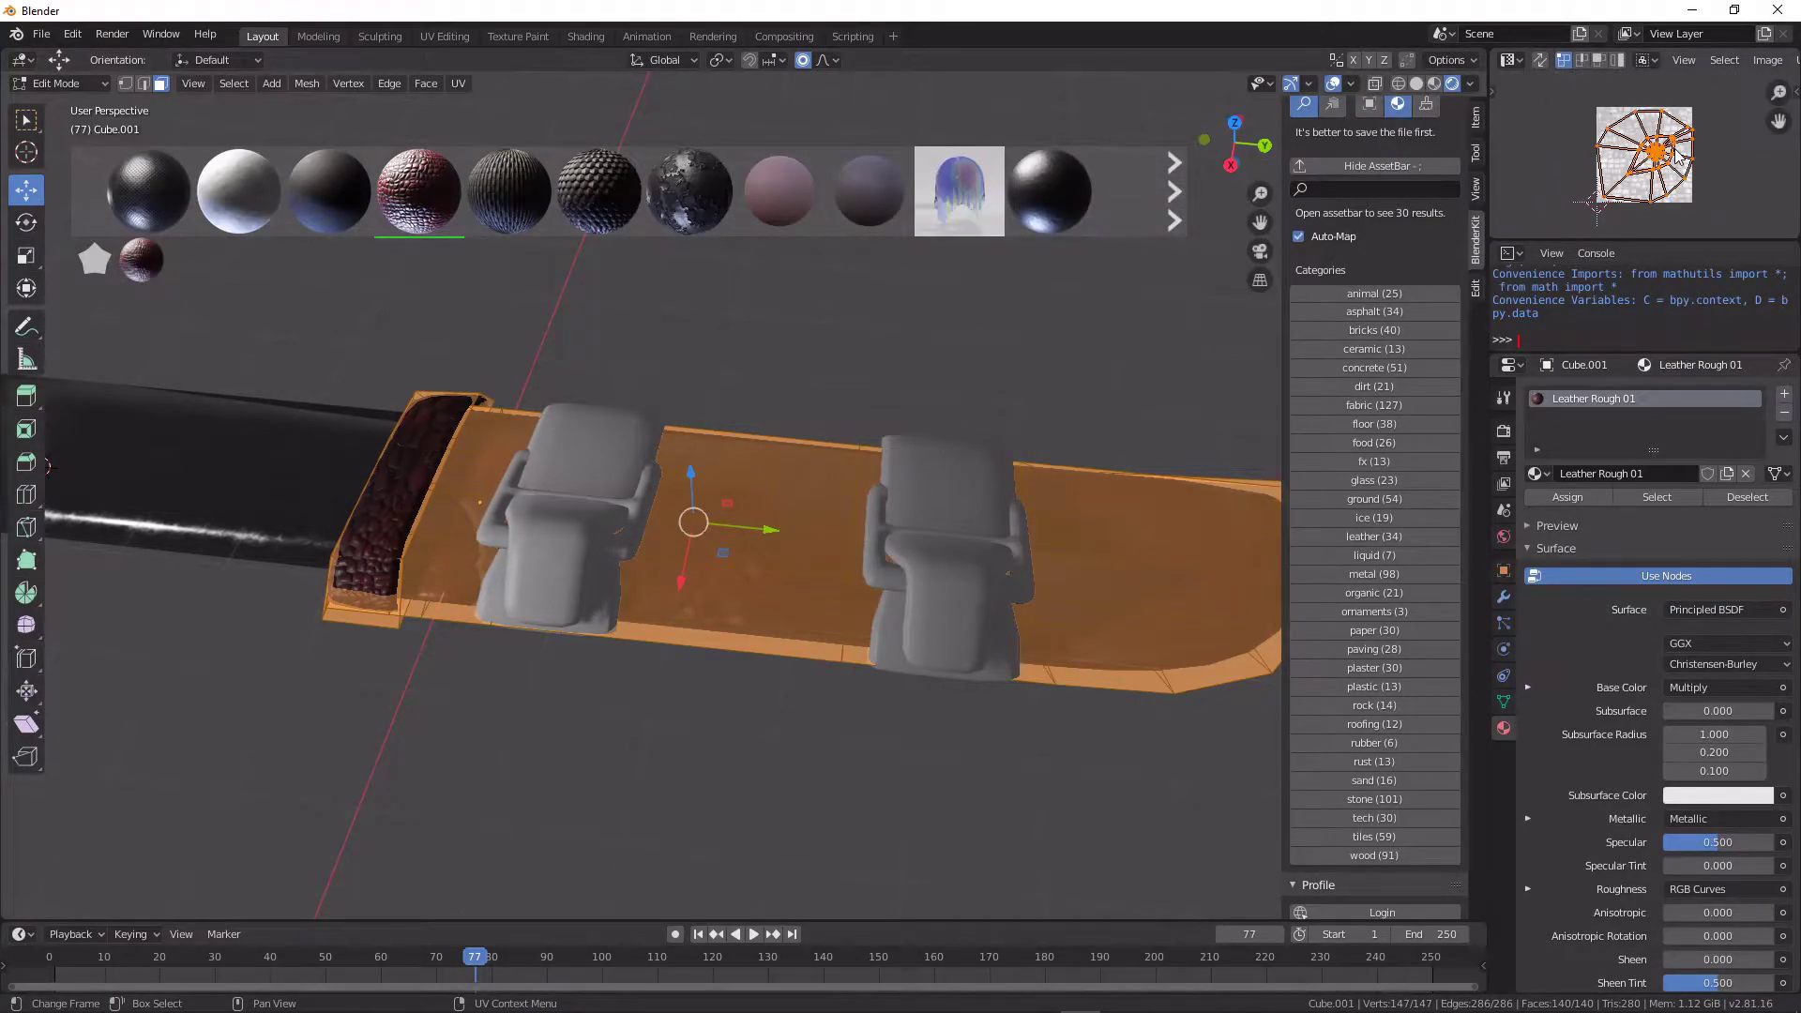
{"action": "key", "text": "g"}
{"action": "key", "text": "s"}
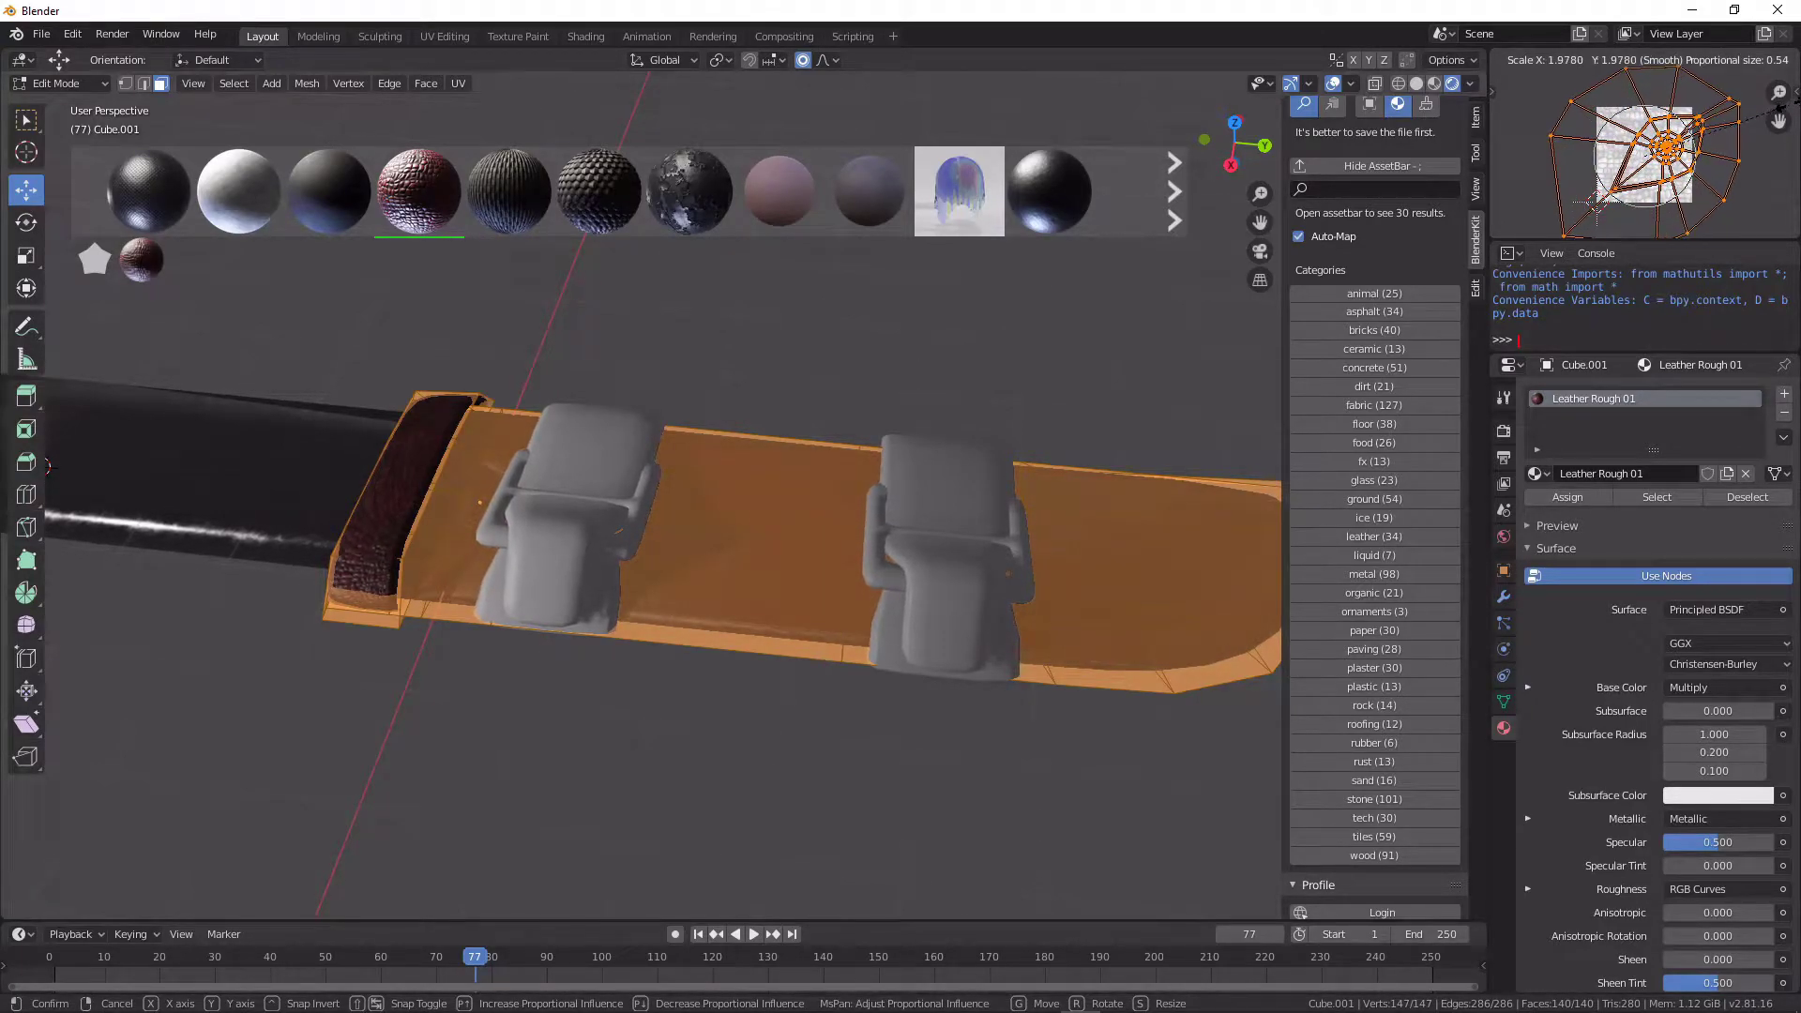
{"action": "key", "text": "Return"}
{"action": "key", "text": "Tab"}
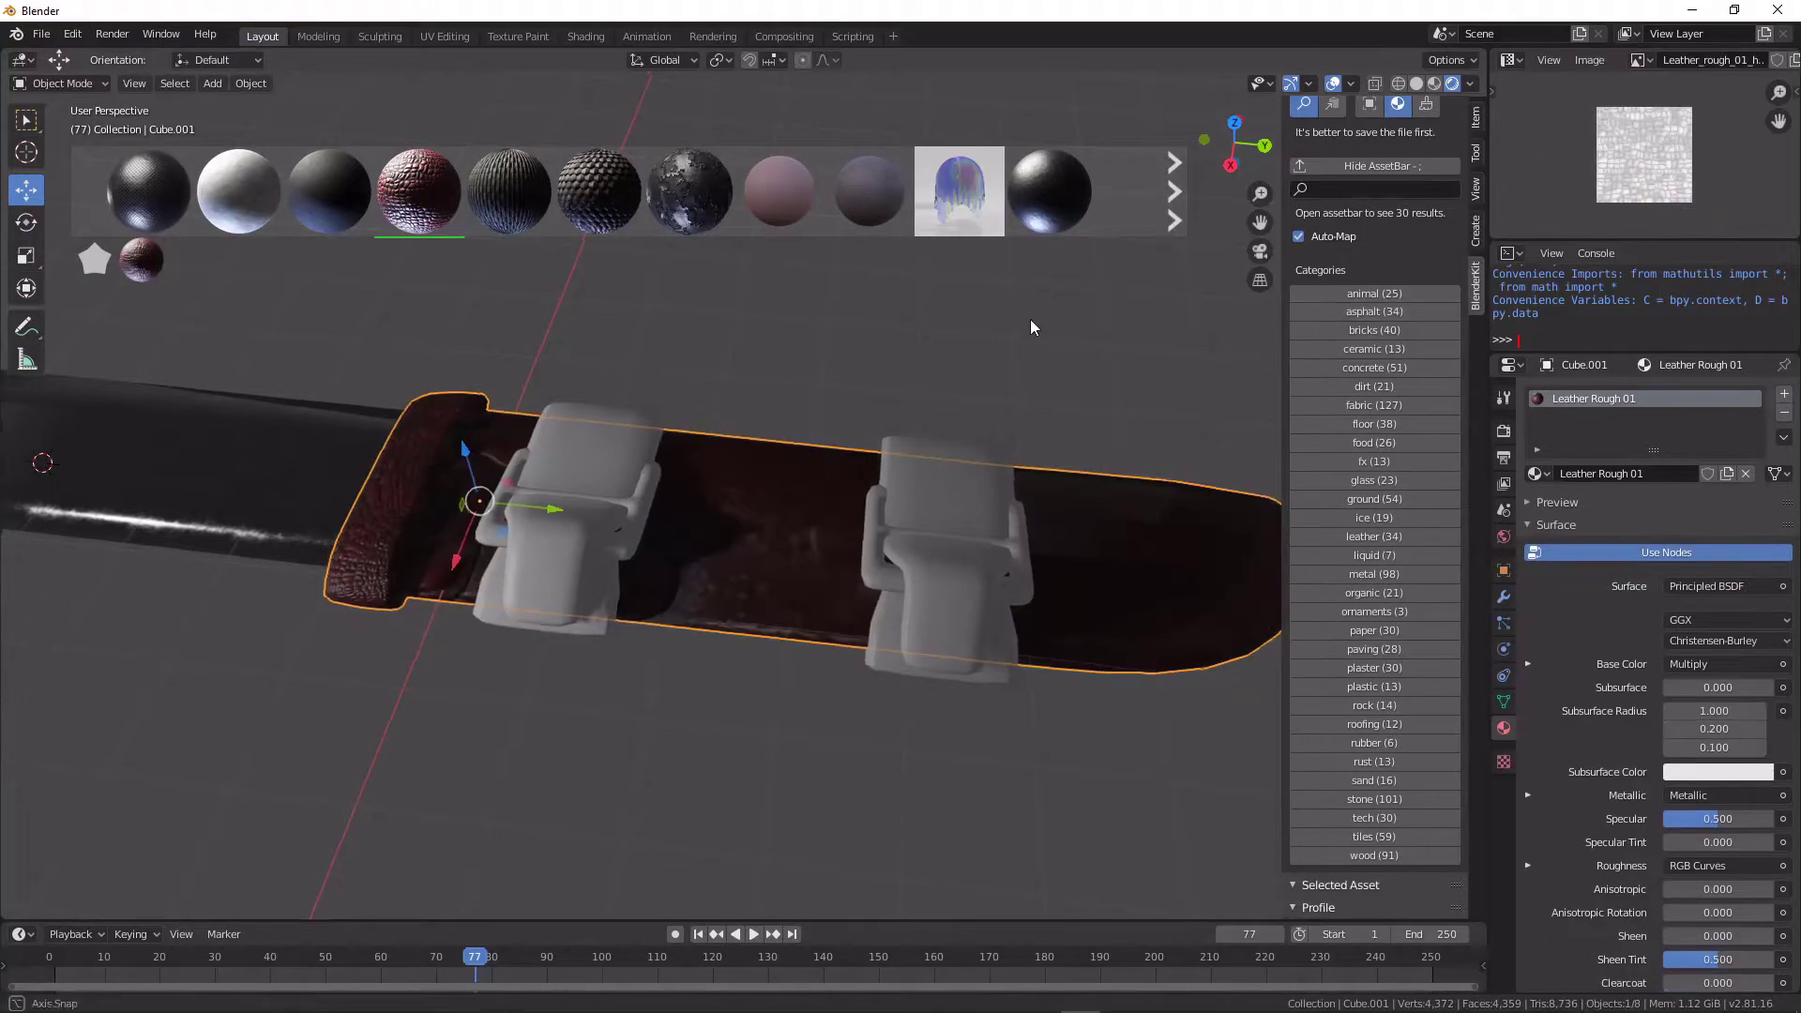
{"action": "mouse_move", "coordinate": [1030, 319]}
{"action": "middle_mouse_down"}
{"action": "mouse_move", "coordinate": [889, 422]}
{"action": "mouse_move", "coordinate": [824, 371]}
{"action": "mouse_move", "coordinate": [884, 433]}
{"action": "mouse_move", "coordinate": [1018, 365]}
{"action": "mouse_move", "coordinate": [955, 407]}
{"action": "mouse_move", "coordinate": [976, 382]}
{"action": "middle_mouse_up"}
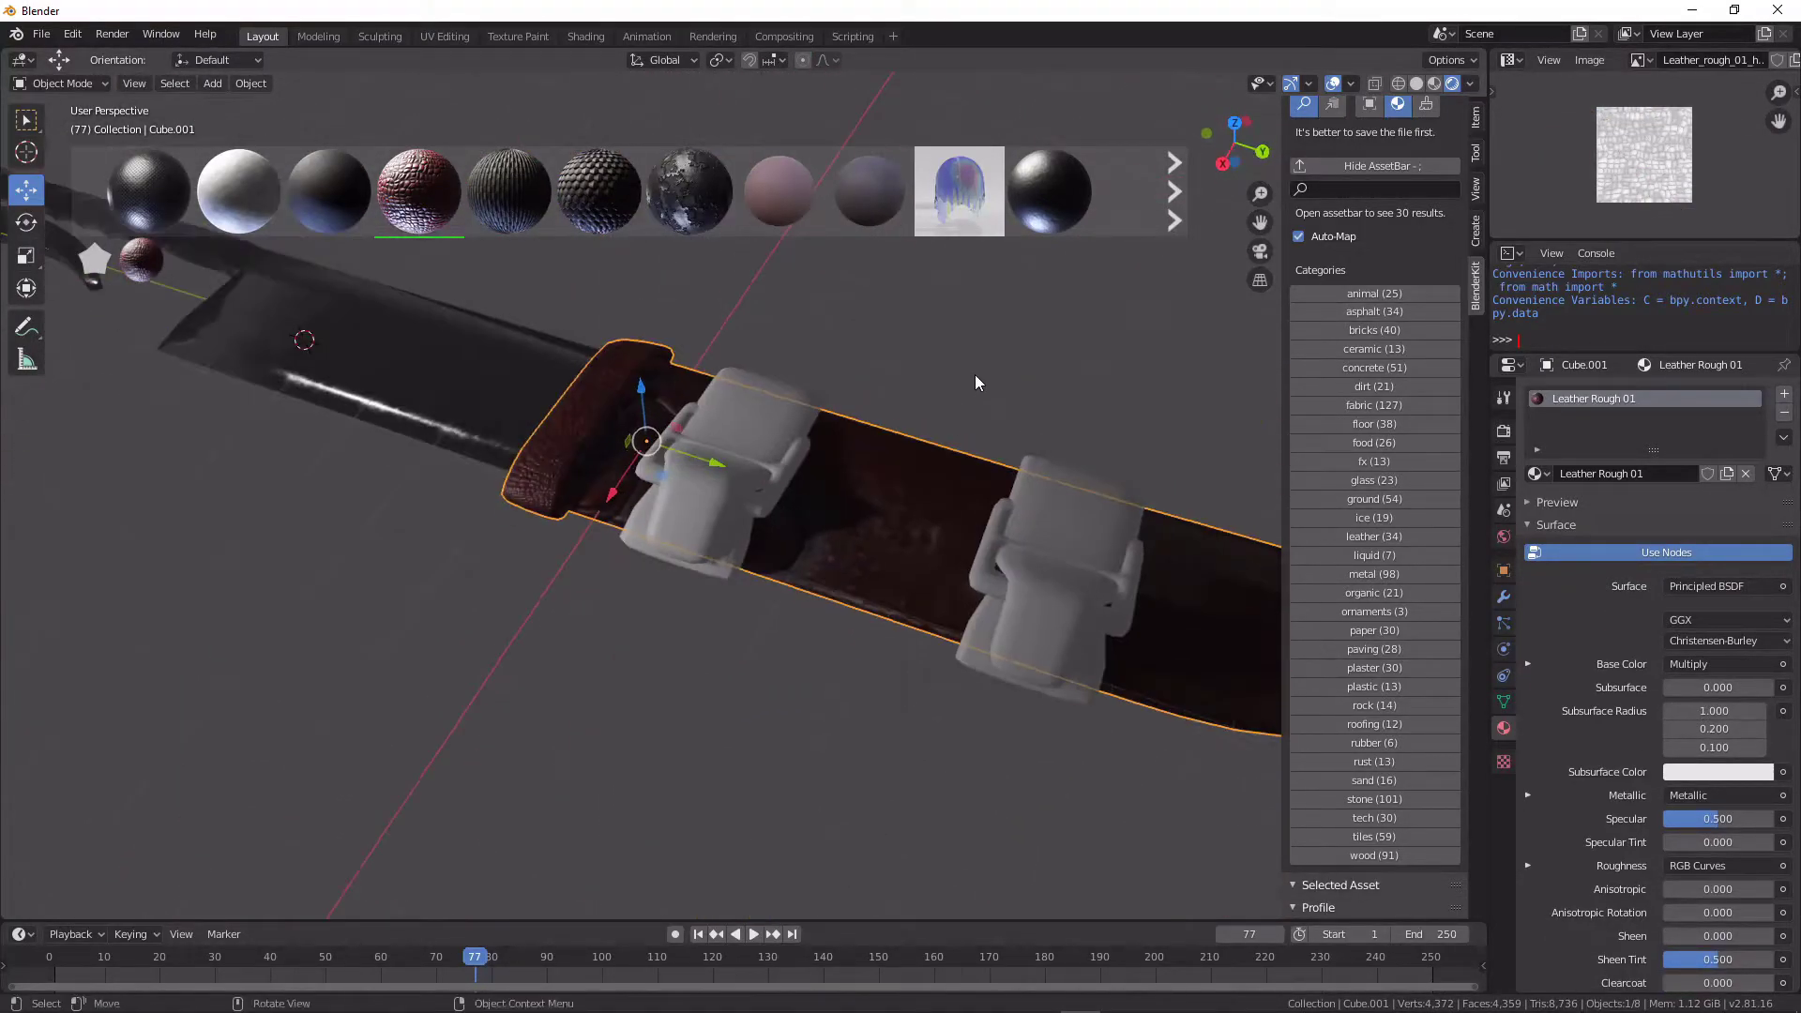
Step: Apply Leather Worn 01 from the BlenderKit leather search to the first strap loop
{"action": "left_click", "coordinate": [750, 416]}
{"action": "middle_click_drag", "start_coordinate": [1071, 290], "coordinate": [980, 322]}
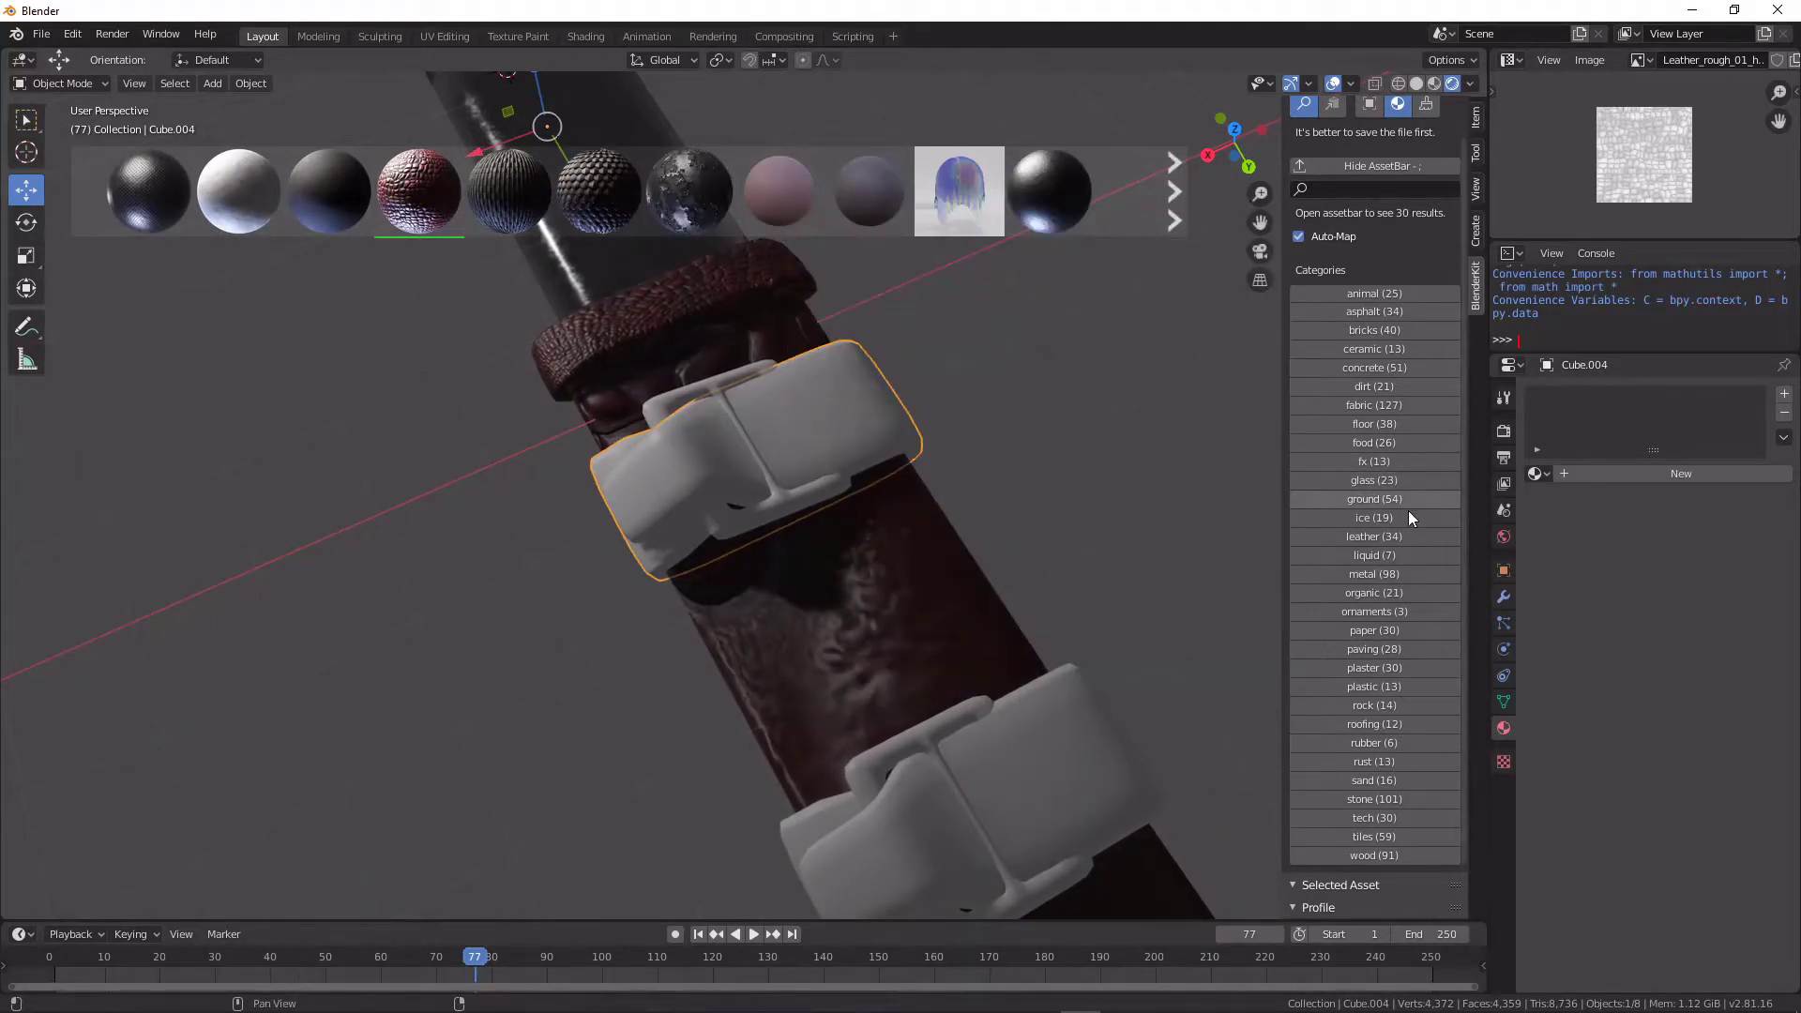
{"action": "left_click", "coordinate": [1420, 542]}
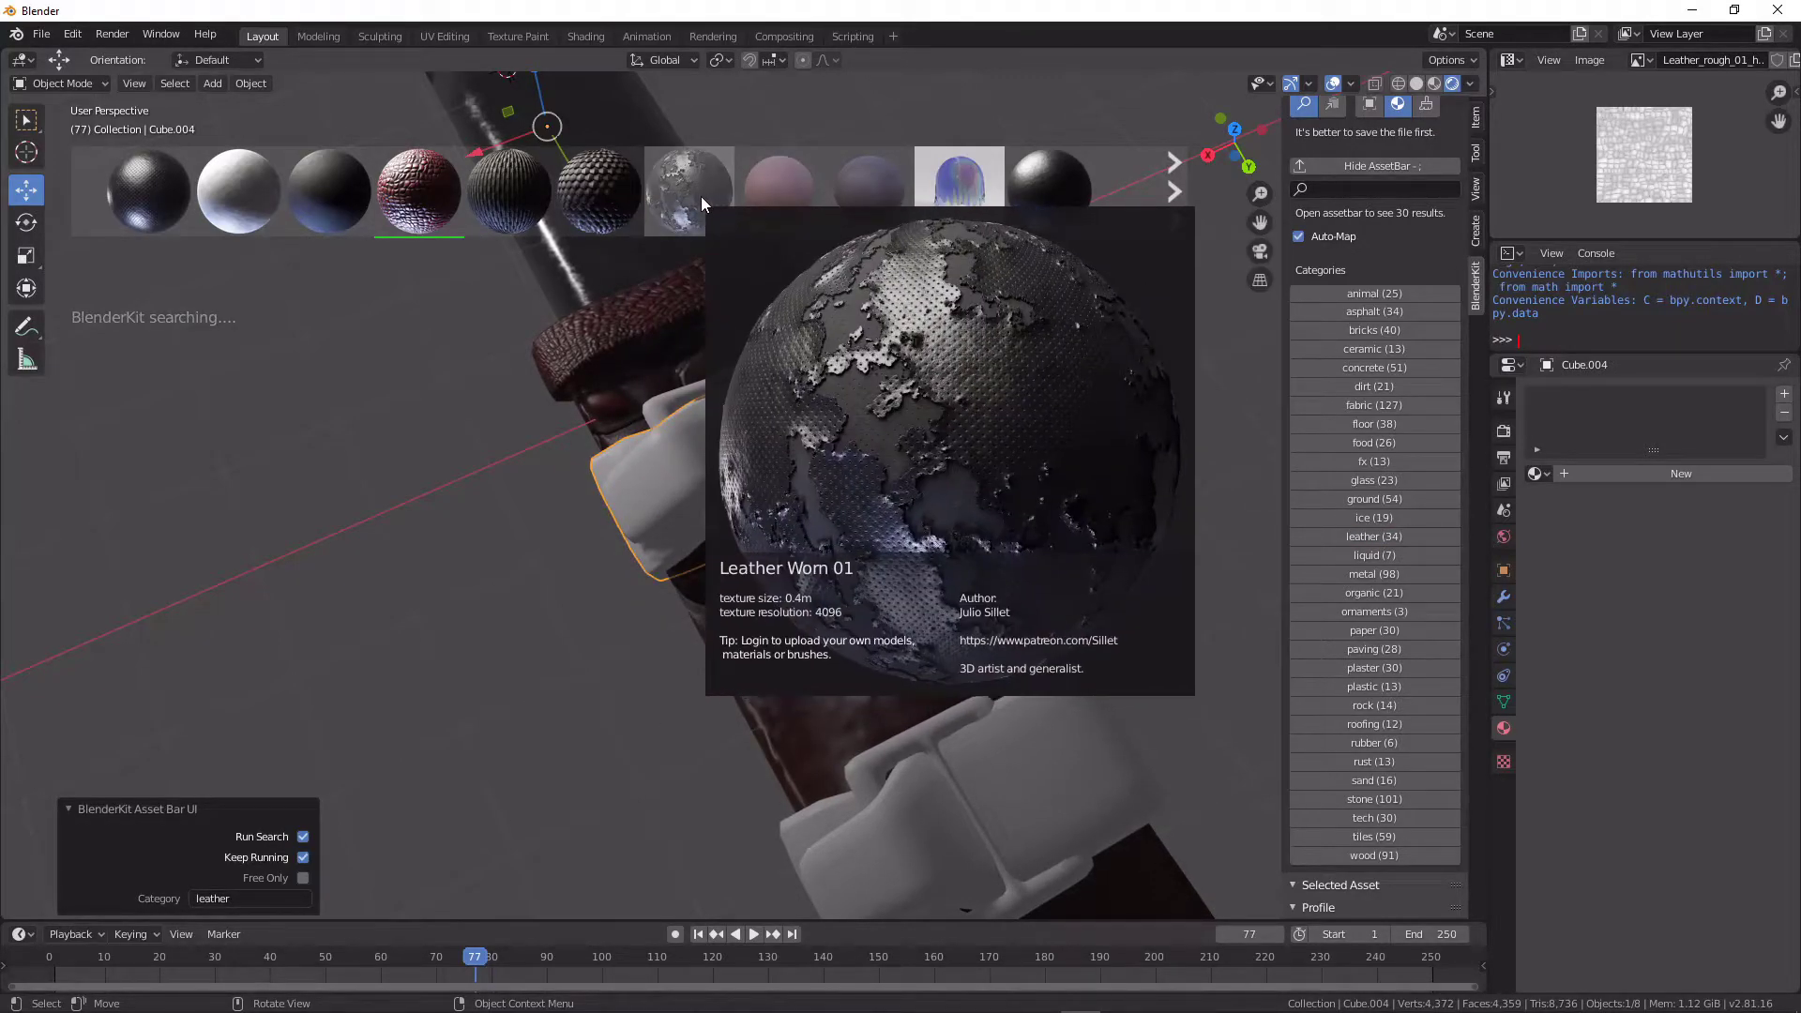
{"action": "left_click_drag", "start_coordinate": [701, 196], "coordinate": [726, 346]}
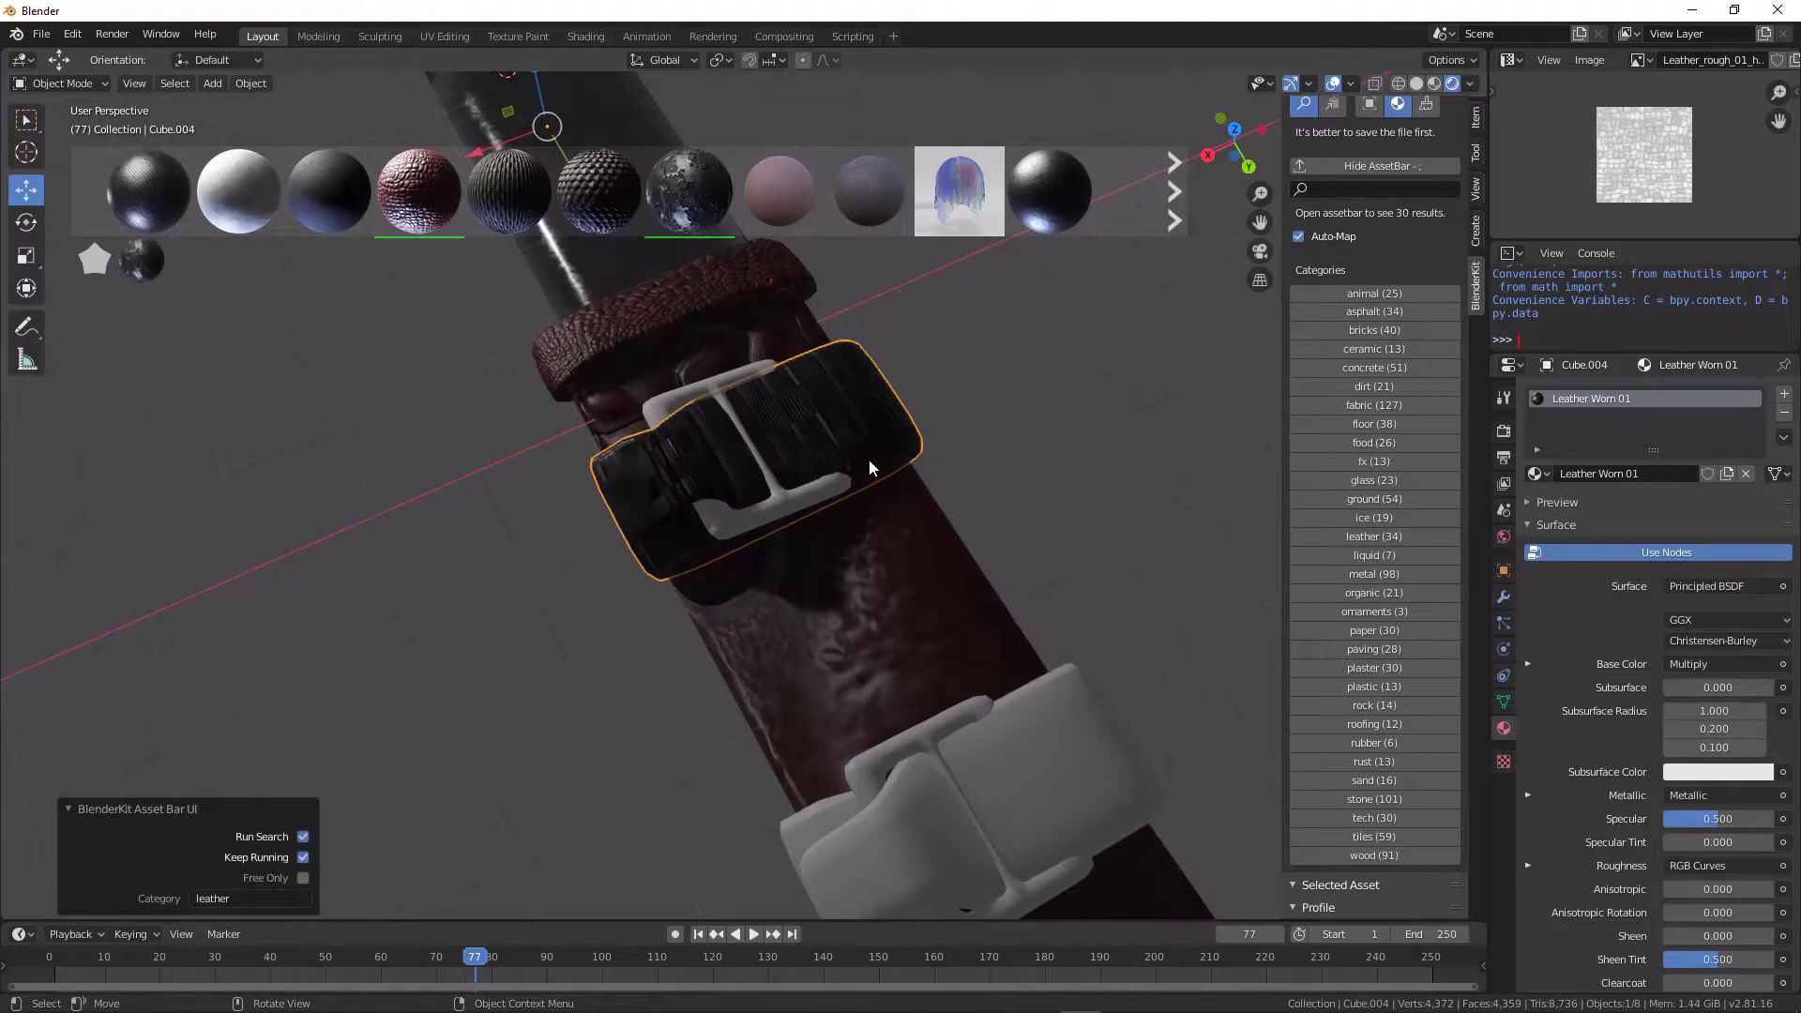
{"action": "mouse_move", "coordinate": [886, 445]}
{"action": "middle_mouse_down"}
{"action": "mouse_move", "coordinate": [774, 466]}
{"action": "mouse_move", "coordinate": [880, 446]}
{"action": "mouse_move", "coordinate": [862, 551]}
{"action": "middle_mouse_up"}
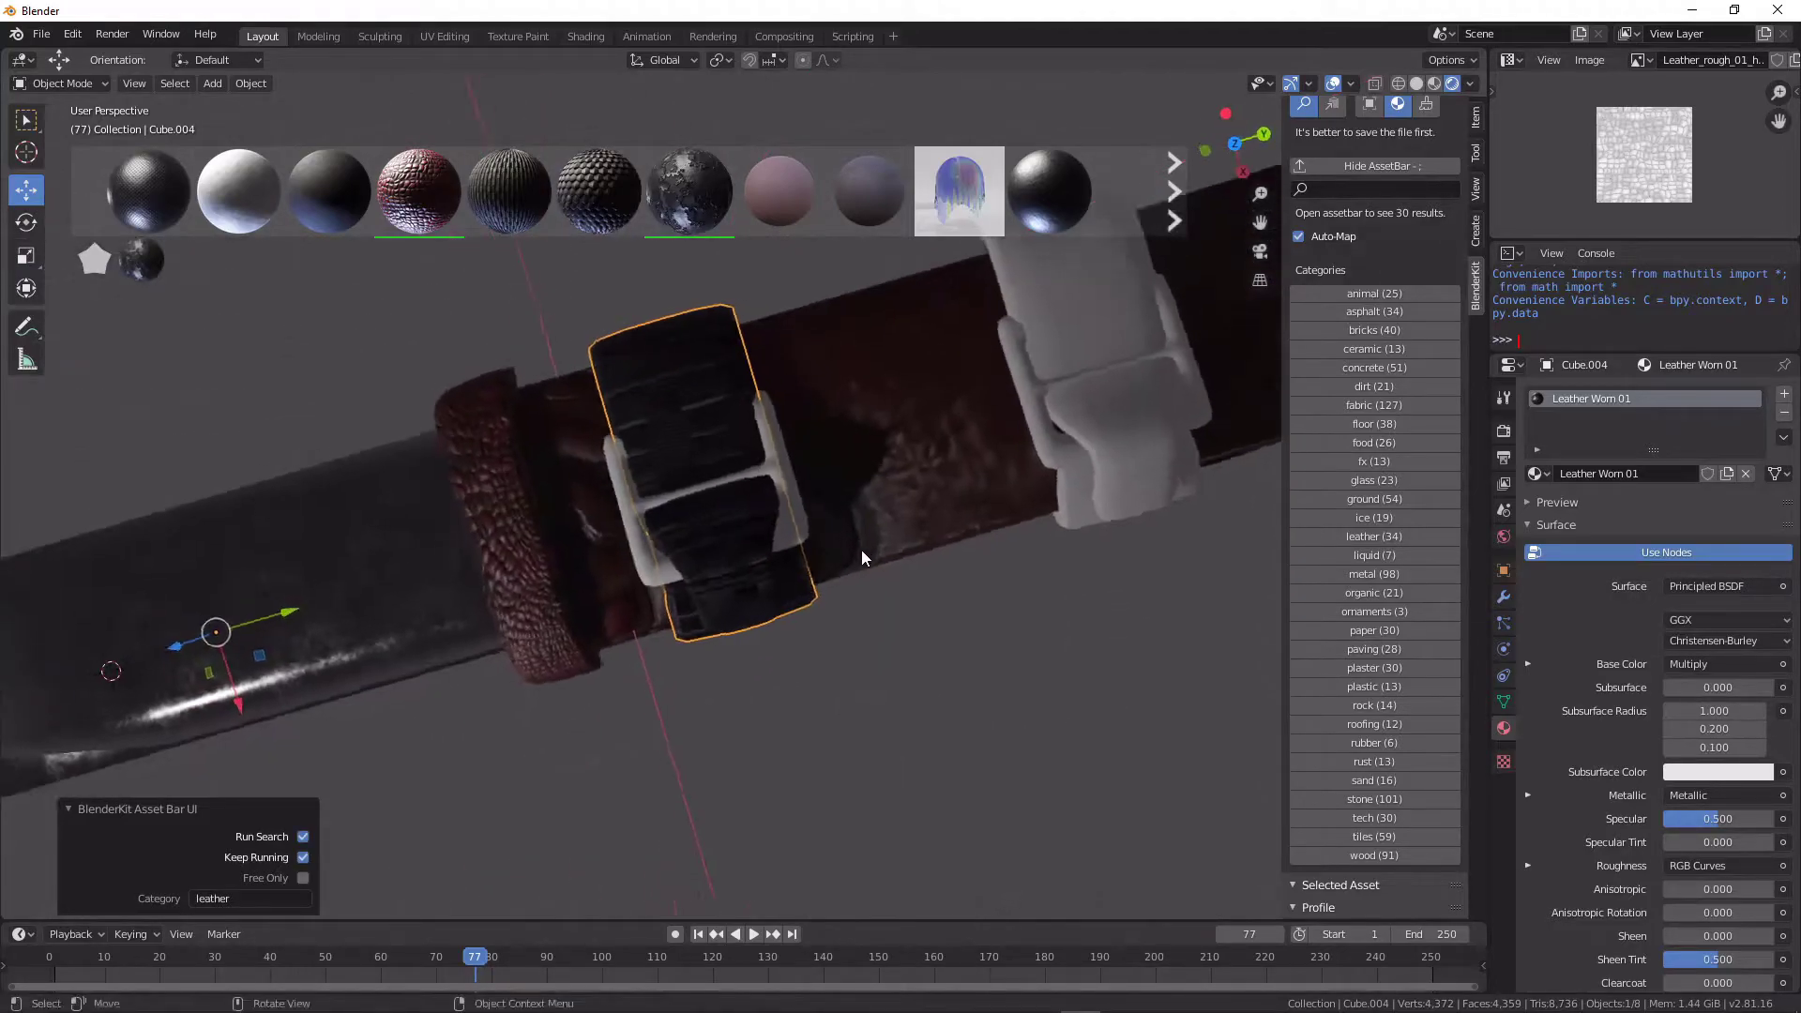
{"action": "scroll", "coordinate": [693, 541], "scroll_direction": "up", "scroll_amount": 5}
{"action": "mouse_move", "coordinate": [693, 550]}
{"action": "middle_mouse_down"}
{"action": "mouse_move", "coordinate": [789, 511]}
{"action": "mouse_move", "coordinate": [785, 434]}
{"action": "mouse_move", "coordinate": [765, 409]}
{"action": "mouse_move", "coordinate": [755, 428]}
{"action": "middle_mouse_up"}
{"action": "scroll", "coordinate": [757, 419], "scroll_direction": "down", "scroll_amount": 5}
{"action": "scroll", "coordinate": [848, 405], "scroll_direction": "down", "scroll_amount": 3}
{"action": "mouse_move", "coordinate": [1071, 429]}
{"action": "middle_mouse_down"}
{"action": "mouse_move", "coordinate": [978, 405]}
{"action": "mouse_move", "coordinate": [1081, 417]}
{"action": "middle_mouse_up"}
Step: UV unwrap all of the strap loop's geometry so the leather fits
{"action": "key", "text": "Tab"}
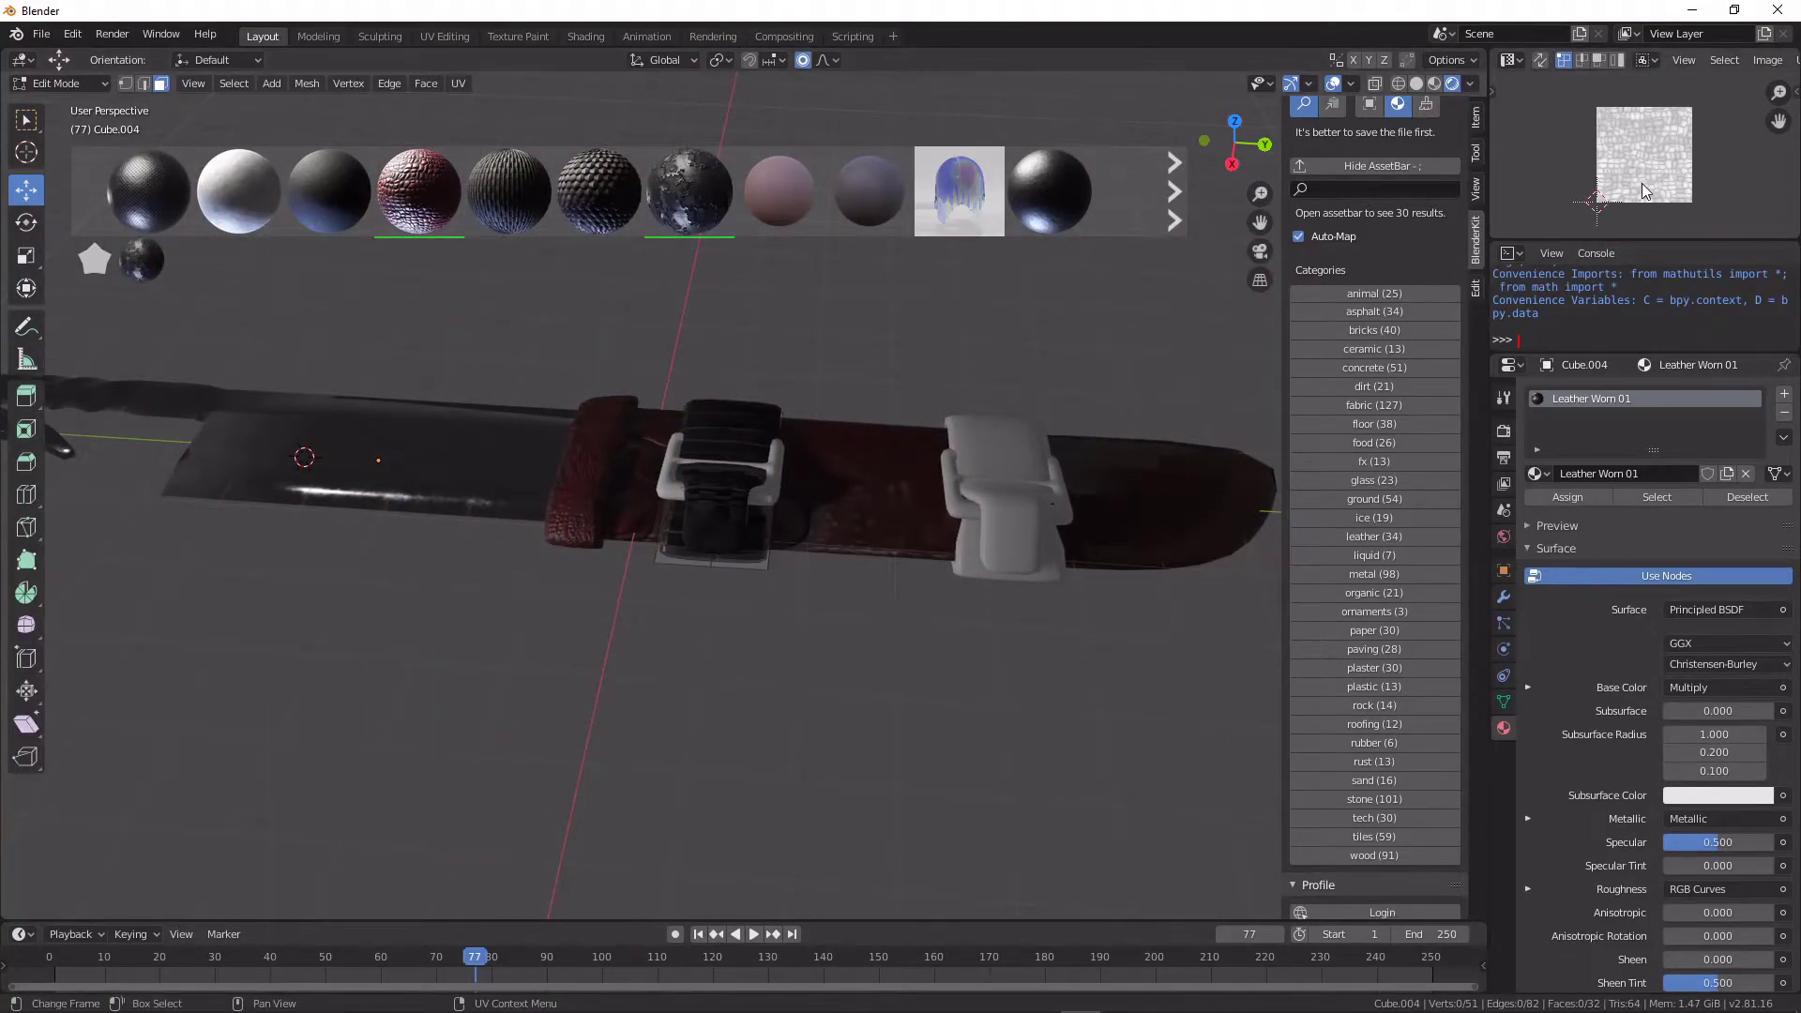
{"action": "key", "text": "a"}
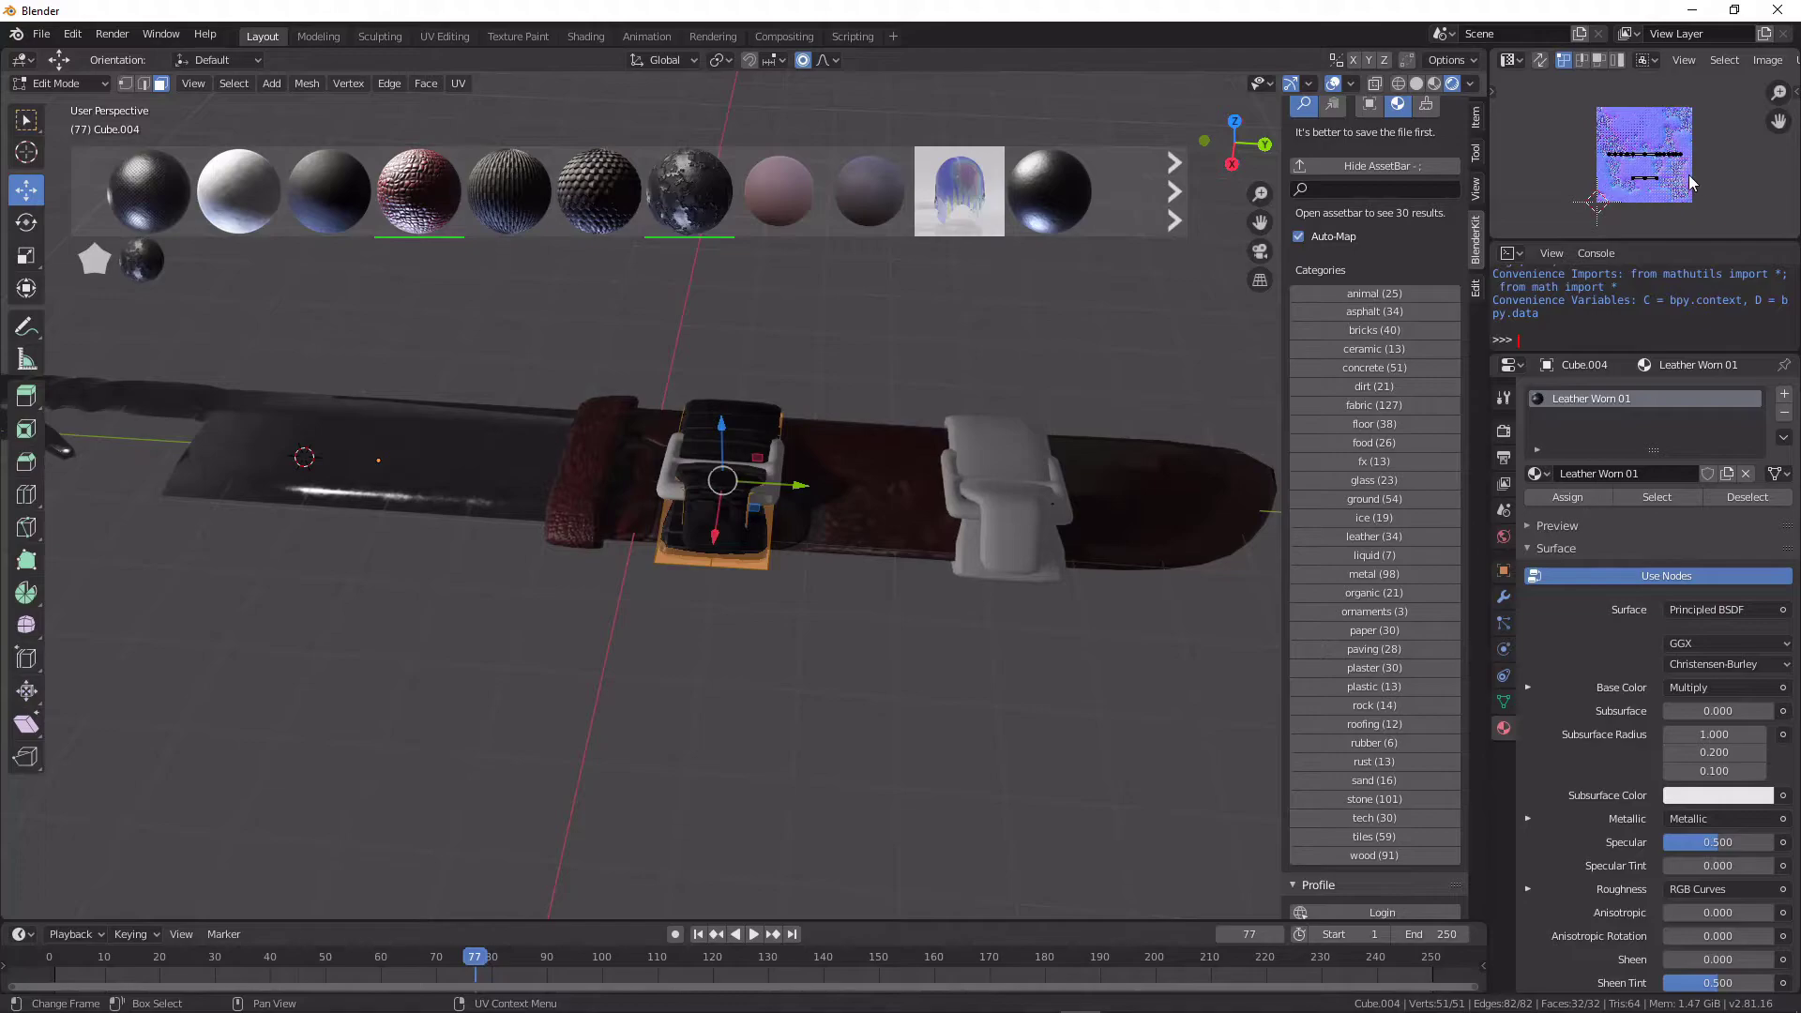
{"action": "scroll", "coordinate": [1691, 183], "scroll_direction": "up", "scroll_amount": 3}
{"action": "scroll", "coordinate": [1690, 184], "scroll_direction": "up", "scroll_amount": 2}
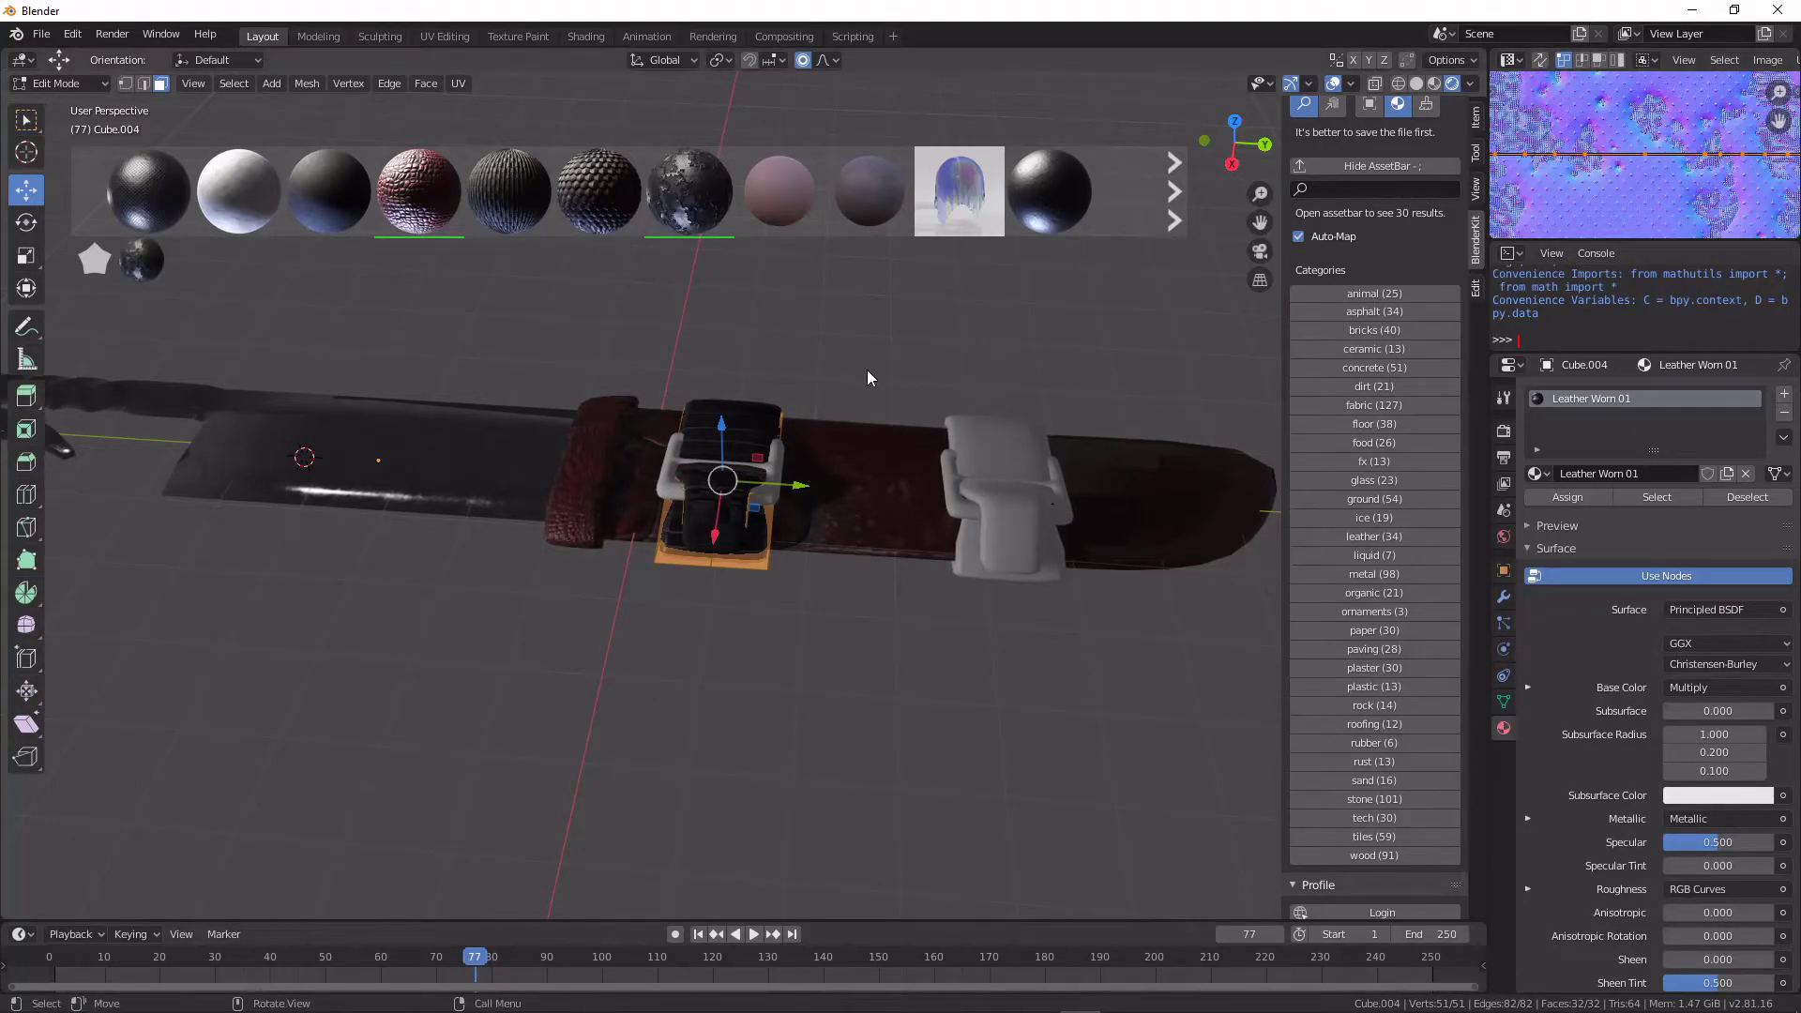
{"action": "key", "text": "u"}
{"action": "left_click", "coordinate": [863, 370]}
{"action": "scroll", "coordinate": [1628, 179], "scroll_direction": "down", "scroll_amount": 2}
{"action": "key", "text": "Tab"}
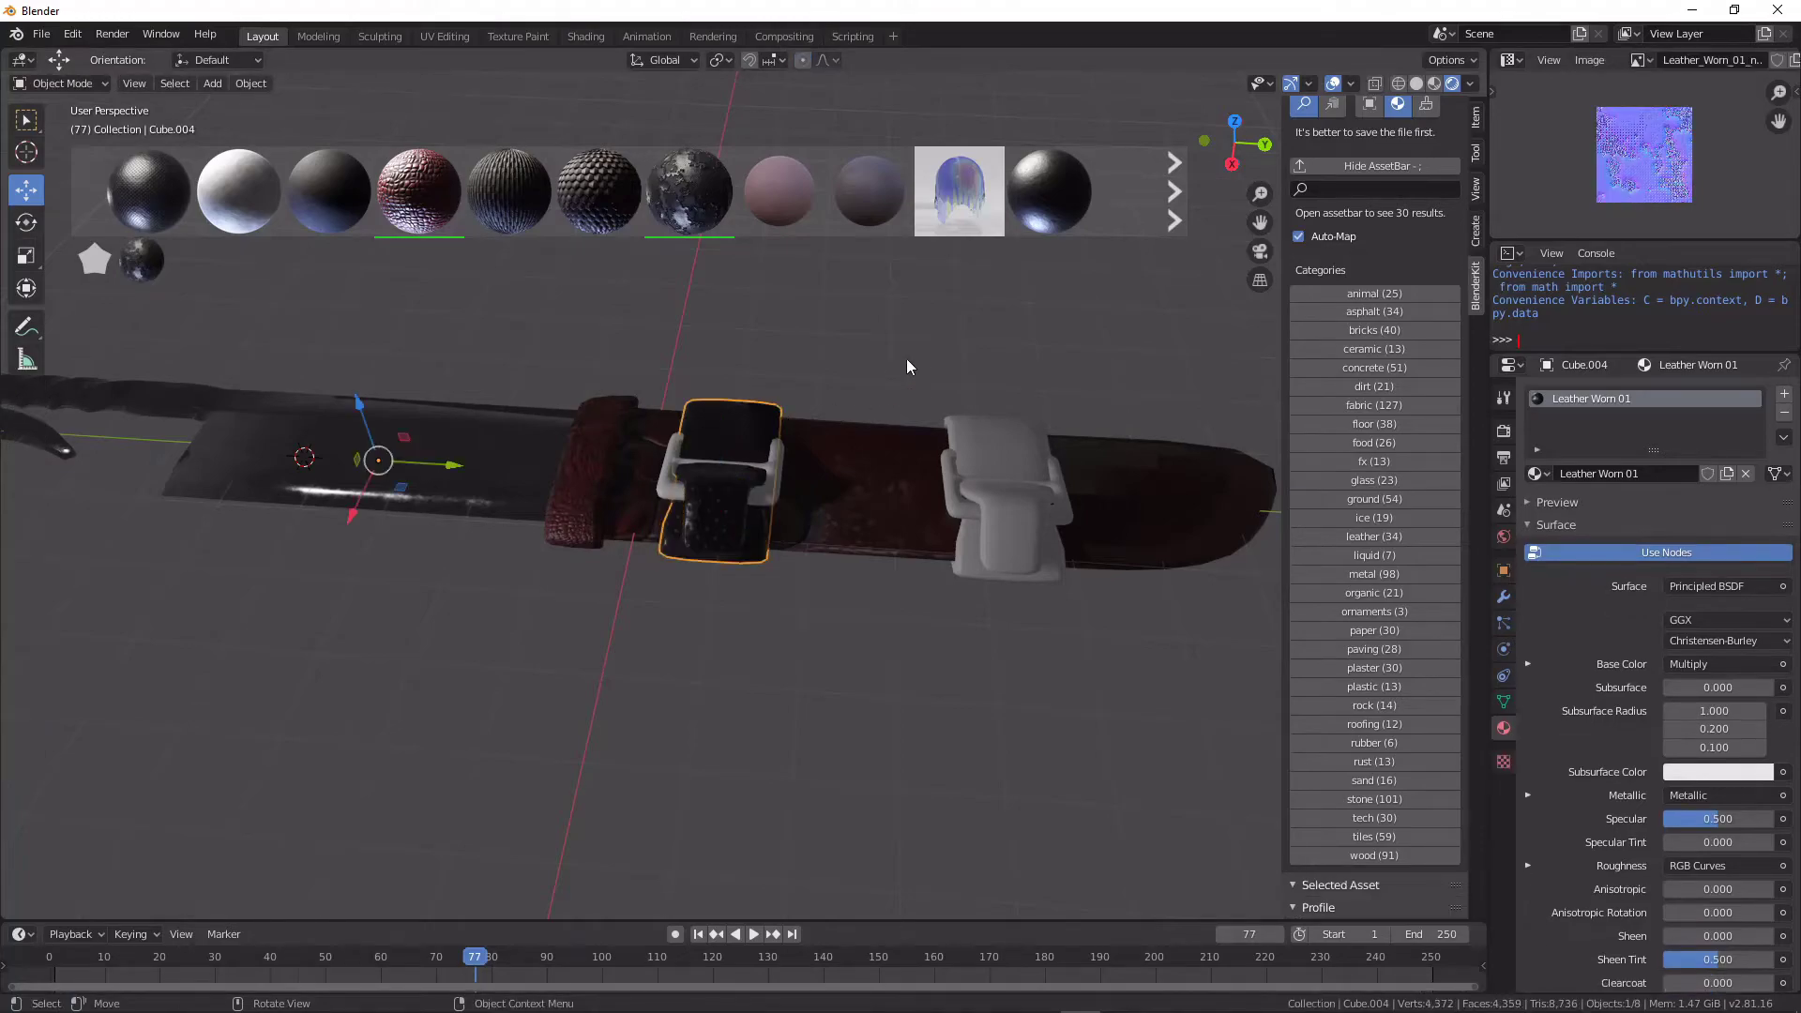
{"action": "scroll", "coordinate": [906, 360], "scroll_direction": "up", "scroll_amount": 3}
Step: Drop Leather Worn 01 onto the plain white second strap loop
{"action": "mouse_move", "coordinate": [908, 359]}
{"action": "middle_mouse_down"}
{"action": "mouse_move", "coordinate": [857, 464]}
{"action": "mouse_move", "coordinate": [685, 413]}
{"action": "mouse_move", "coordinate": [831, 414]}
{"action": "mouse_move", "coordinate": [700, 342]}
{"action": "mouse_move", "coordinate": [843, 361]}
{"action": "mouse_move", "coordinate": [791, 464]}
{"action": "middle_mouse_up"}
{"action": "left_click", "coordinate": [388, 354]}
{"action": "mouse_move", "coordinate": [779, 191]}
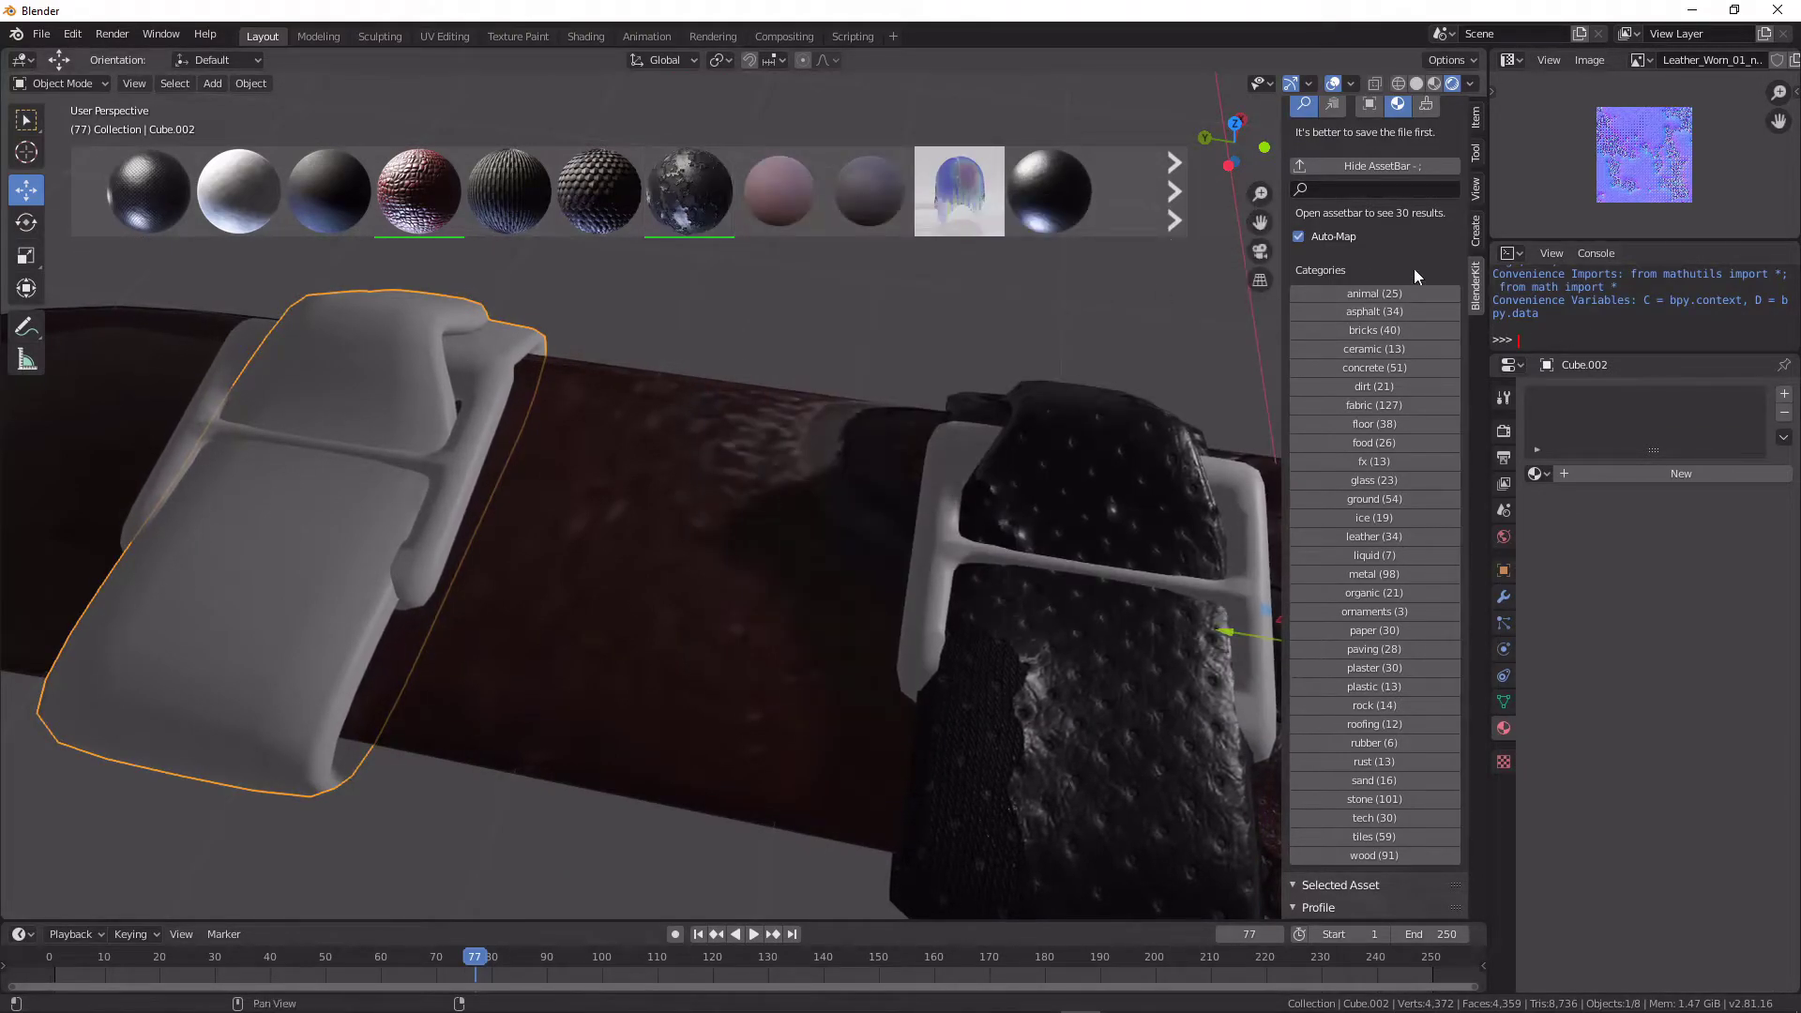
{"action": "left_click", "coordinate": [672, 211]}
{"action": "middle_click_drag", "start_coordinate": [823, 430], "coordinate": [1033, 400]}
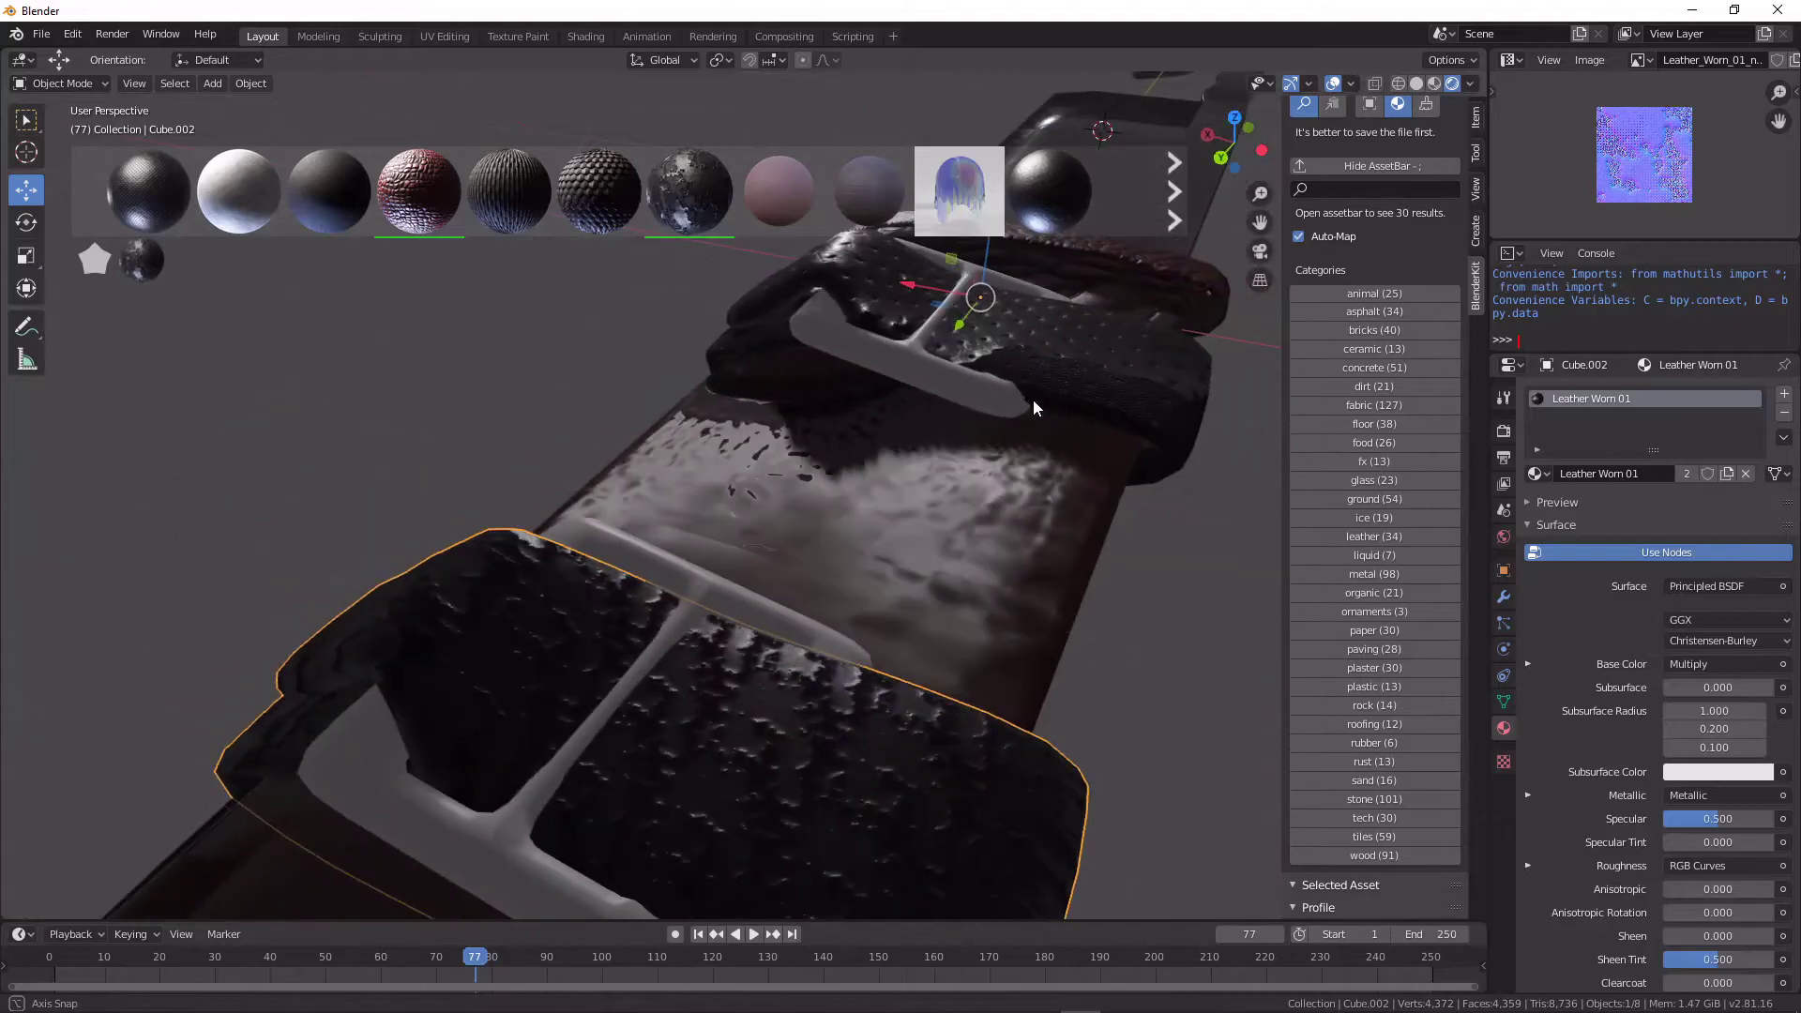
Step: UV unwrap the second strap loop and pull back to view the strap
{"action": "key", "text": "Tab"}
{"action": "middle_click_drag", "start_coordinate": [962, 471], "coordinate": [1054, 479]}
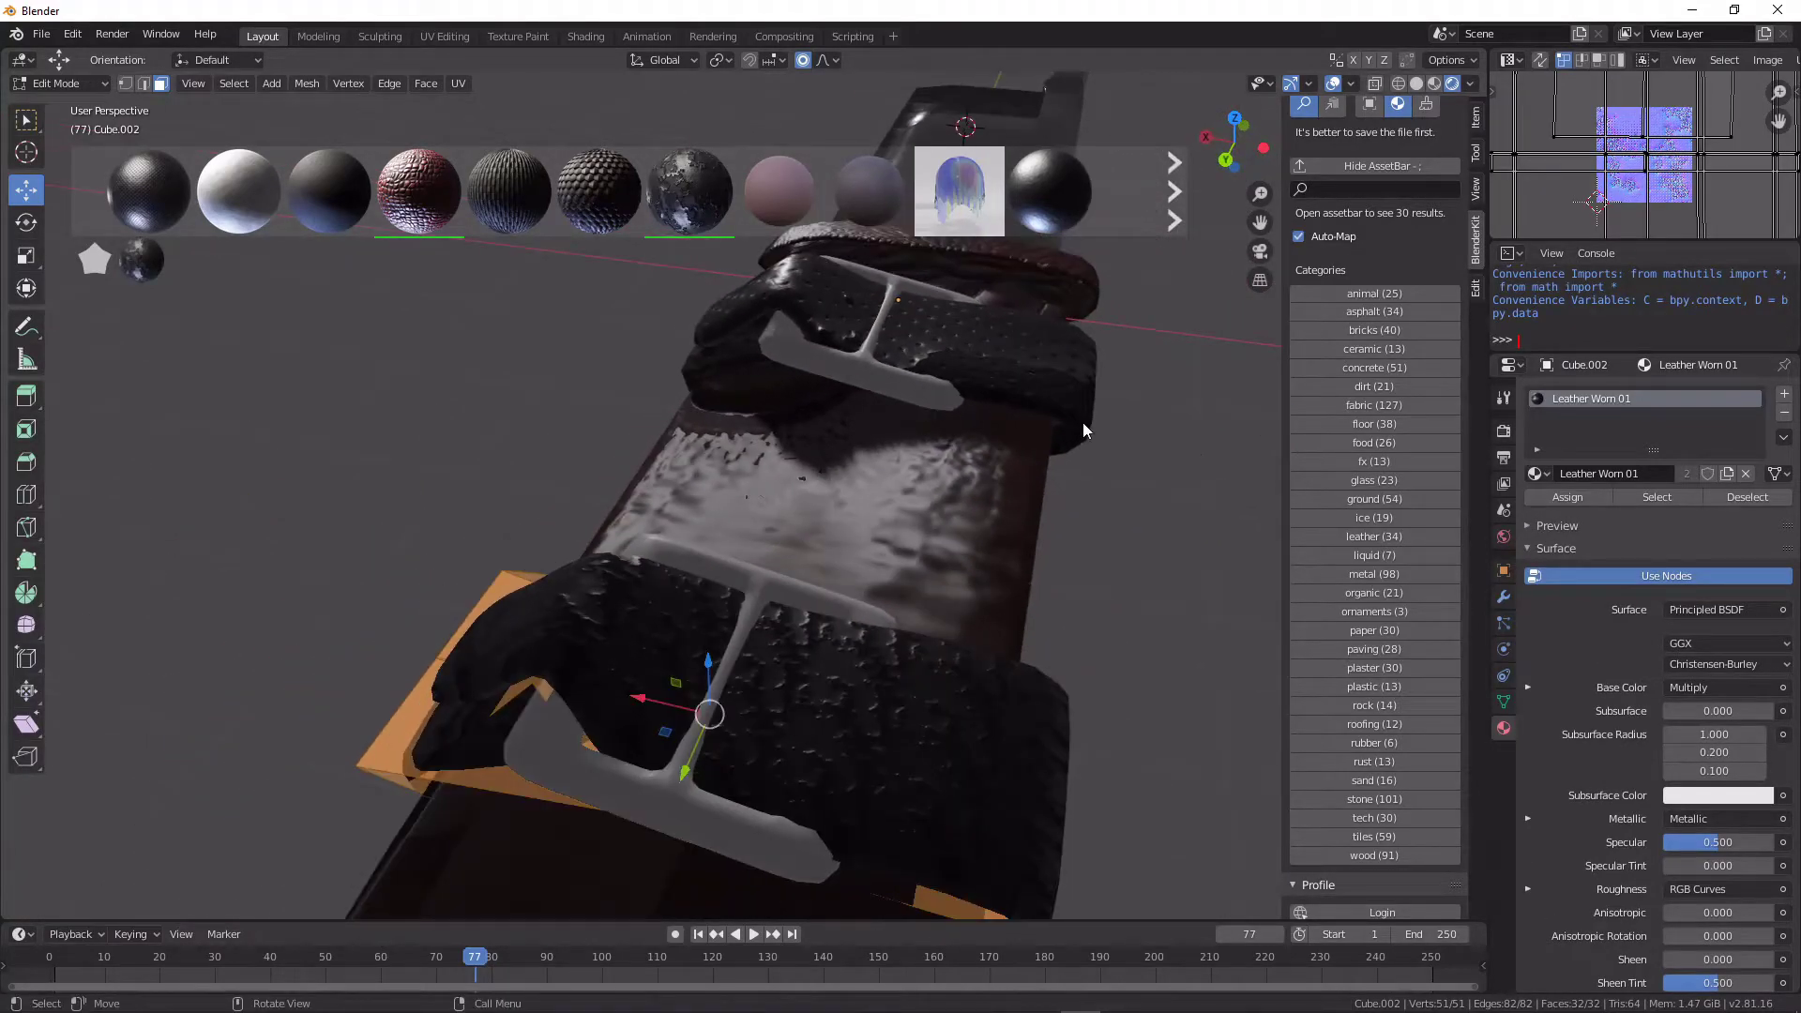
{"action": "key", "text": "u"}
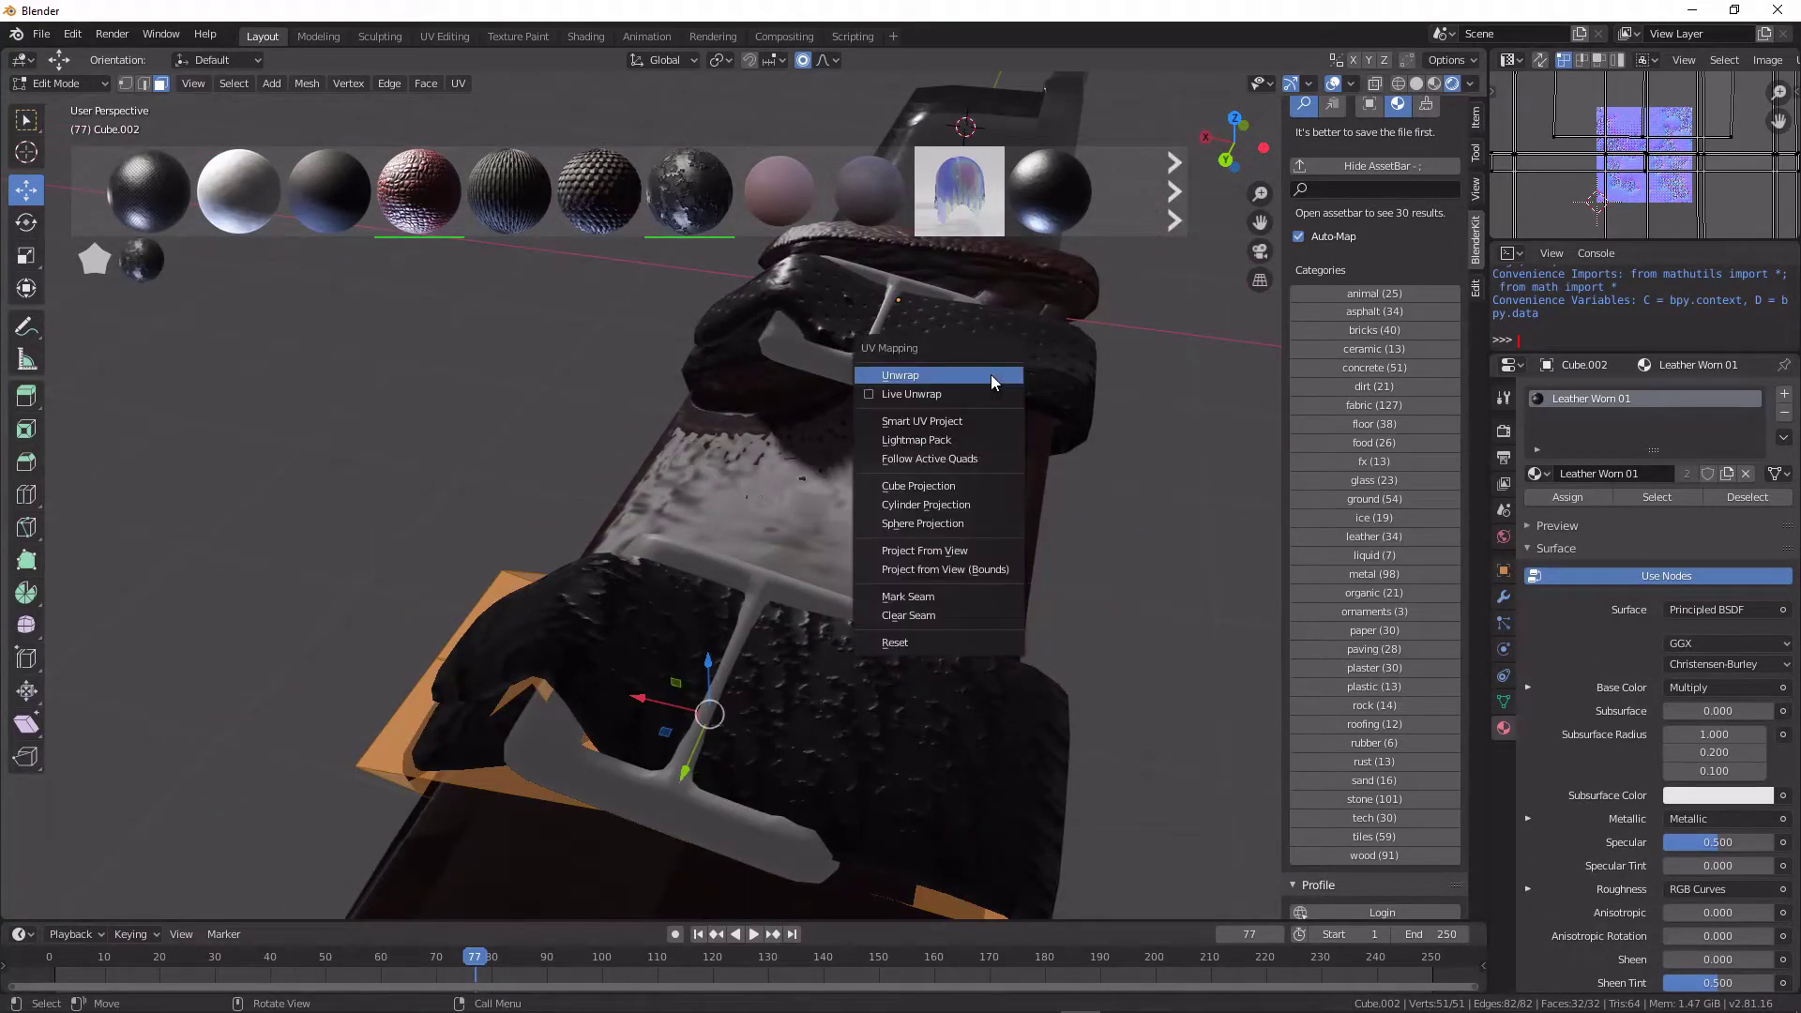
{"action": "left_click", "coordinate": [993, 381]}
{"action": "key", "text": "Tab"}
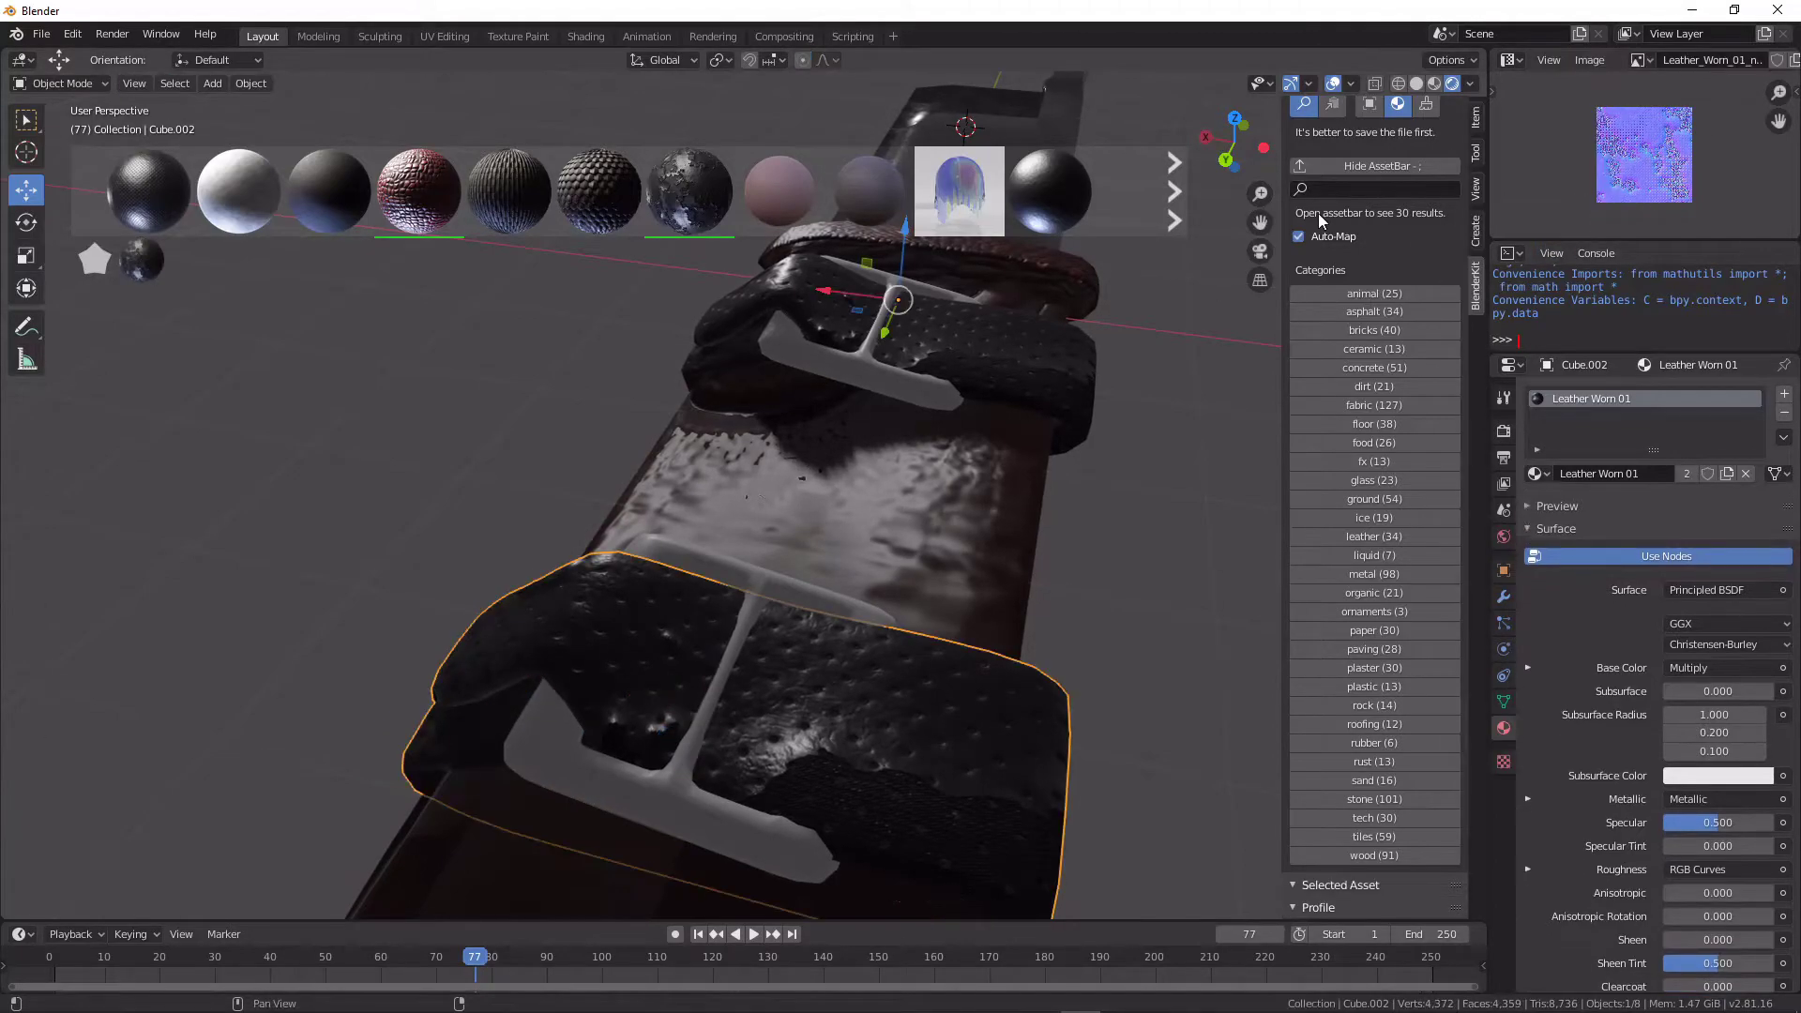
{"action": "mouse_move", "coordinate": [1320, 219]}
{"action": "middle_mouse_down"}
{"action": "mouse_move", "coordinate": [863, 366]}
{"action": "mouse_move", "coordinate": [943, 365]}
{"action": "middle_mouse_up"}
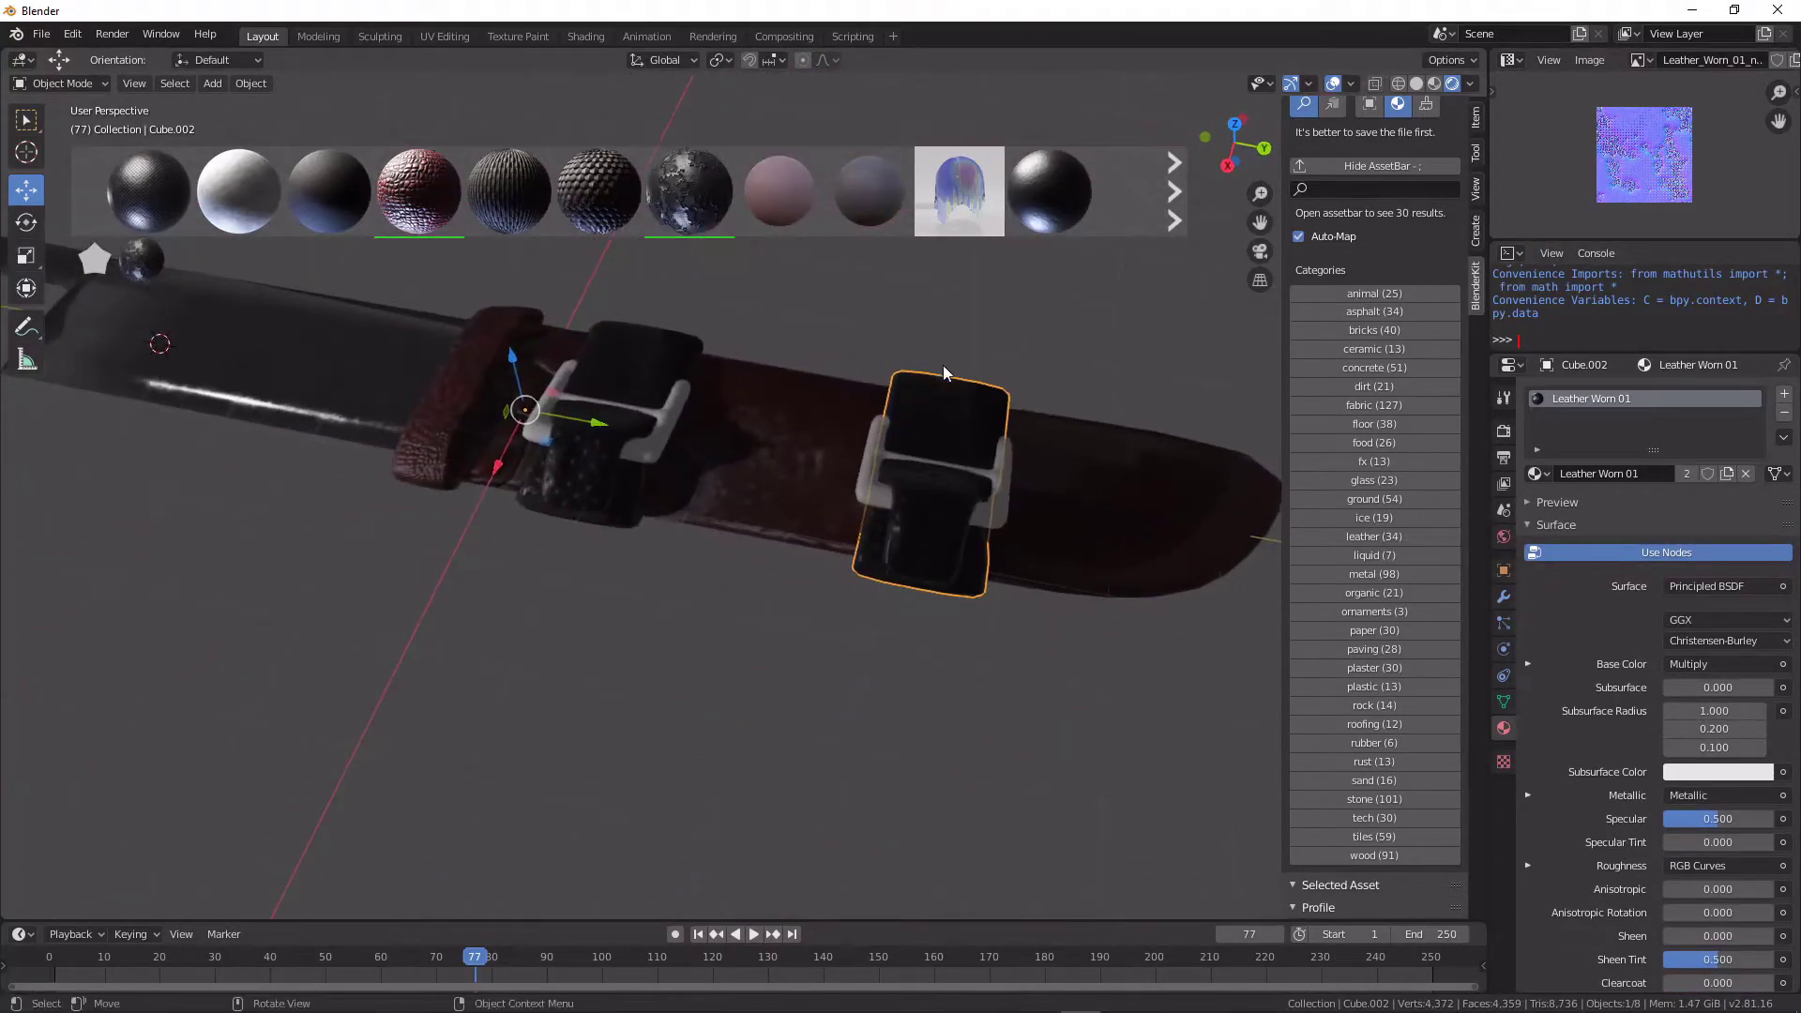
{"action": "middle_click_drag", "start_coordinate": [750, 404], "coordinate": [672, 432]}
Step: Dress both buckles in the dusty iron rough metal from the BlenderKit metal category
{"action": "left_click", "coordinate": [672, 432]}
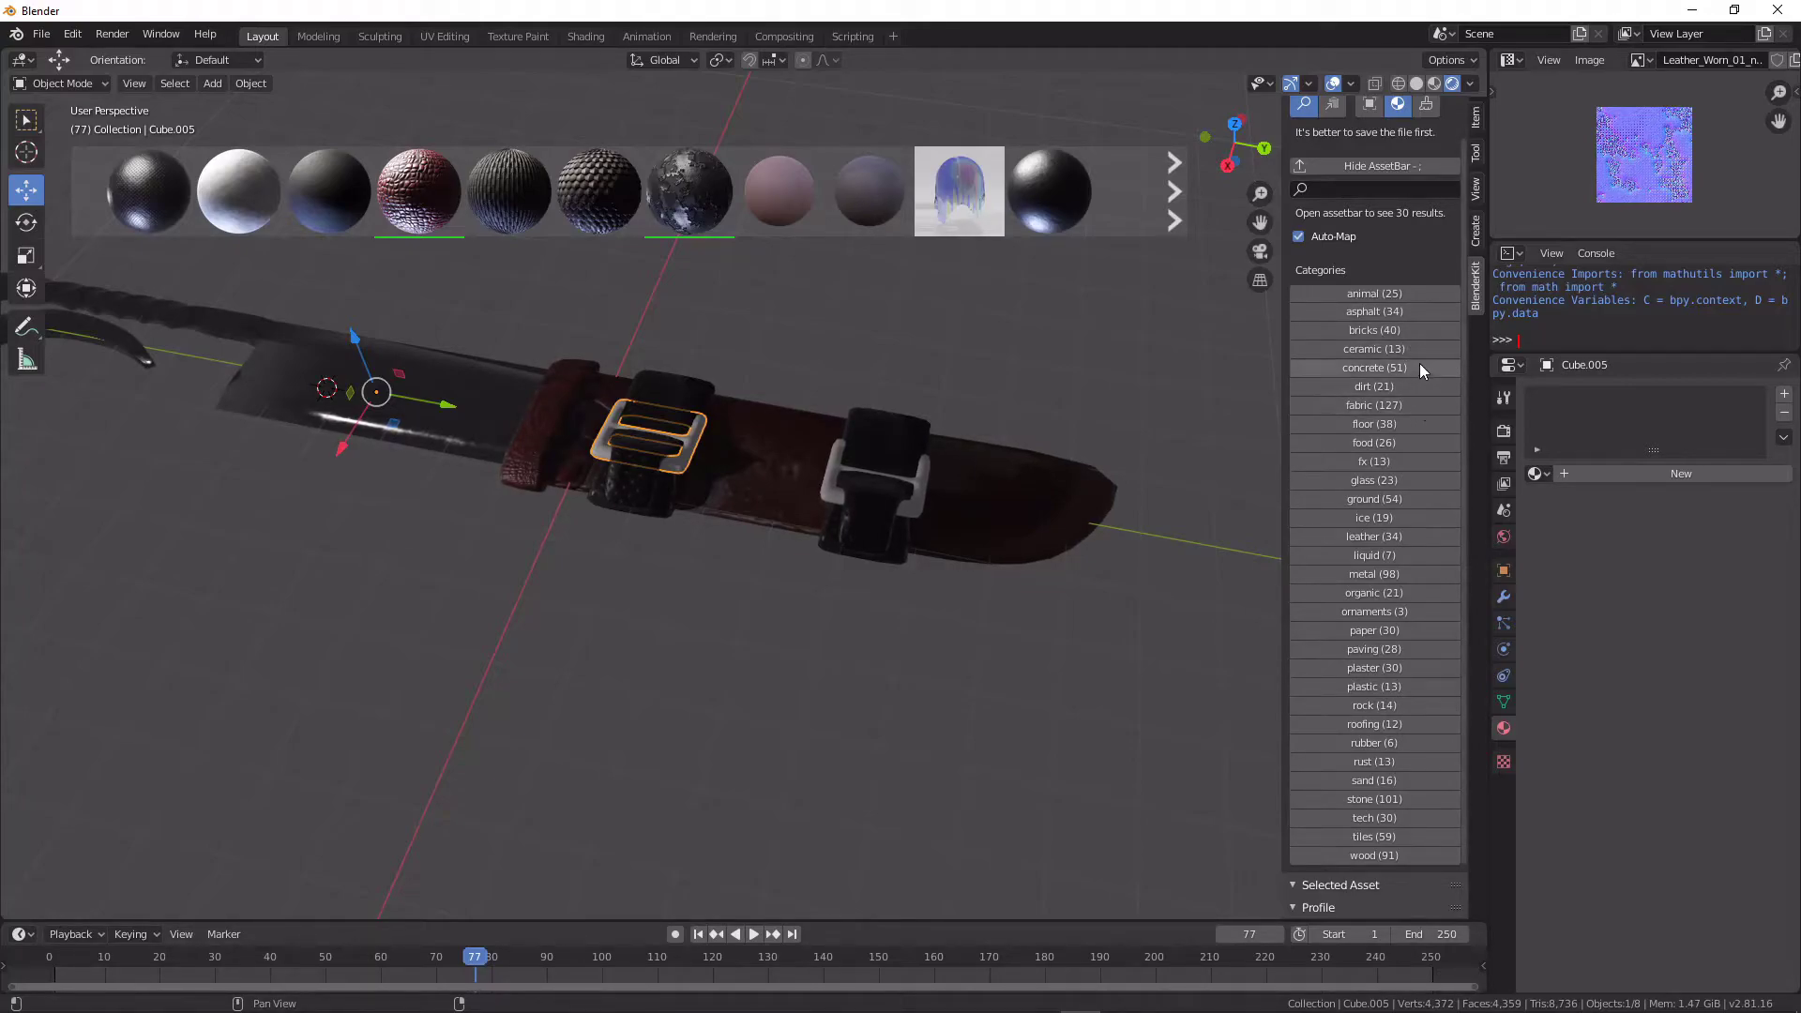
{"action": "left_click", "coordinate": [1366, 567]}
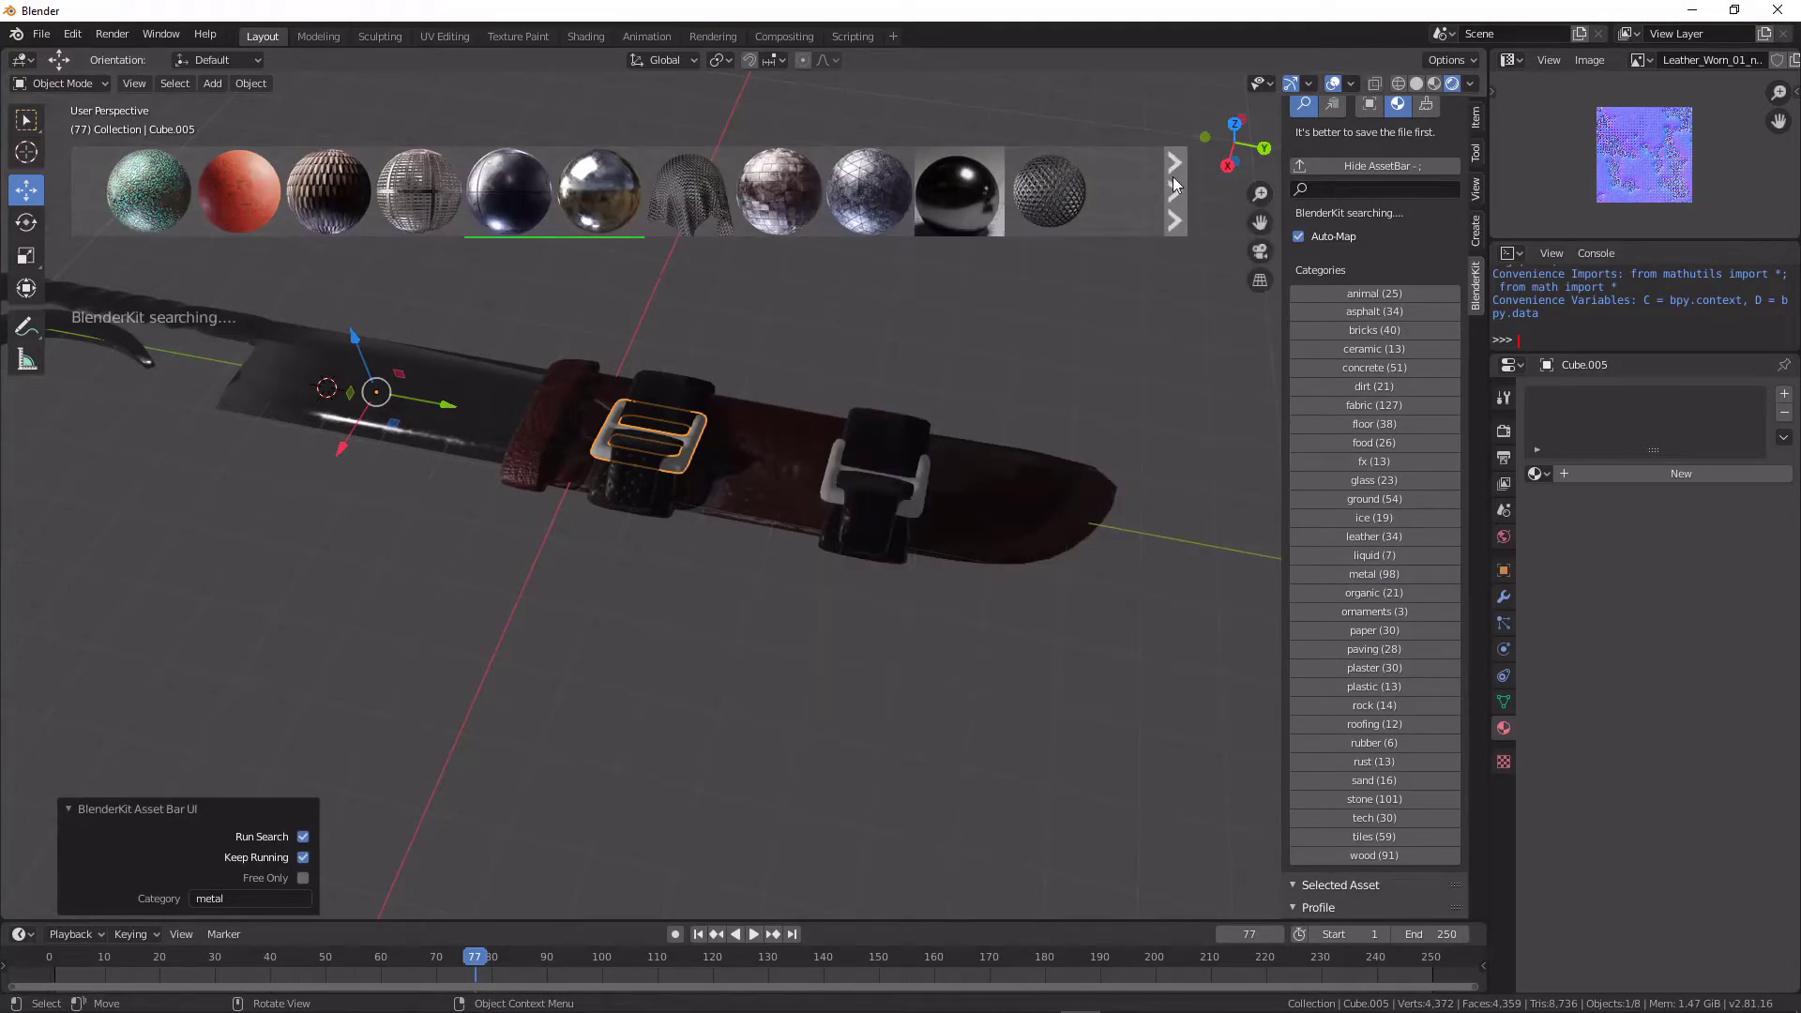
{"action": "left_click", "coordinate": [1174, 185]}
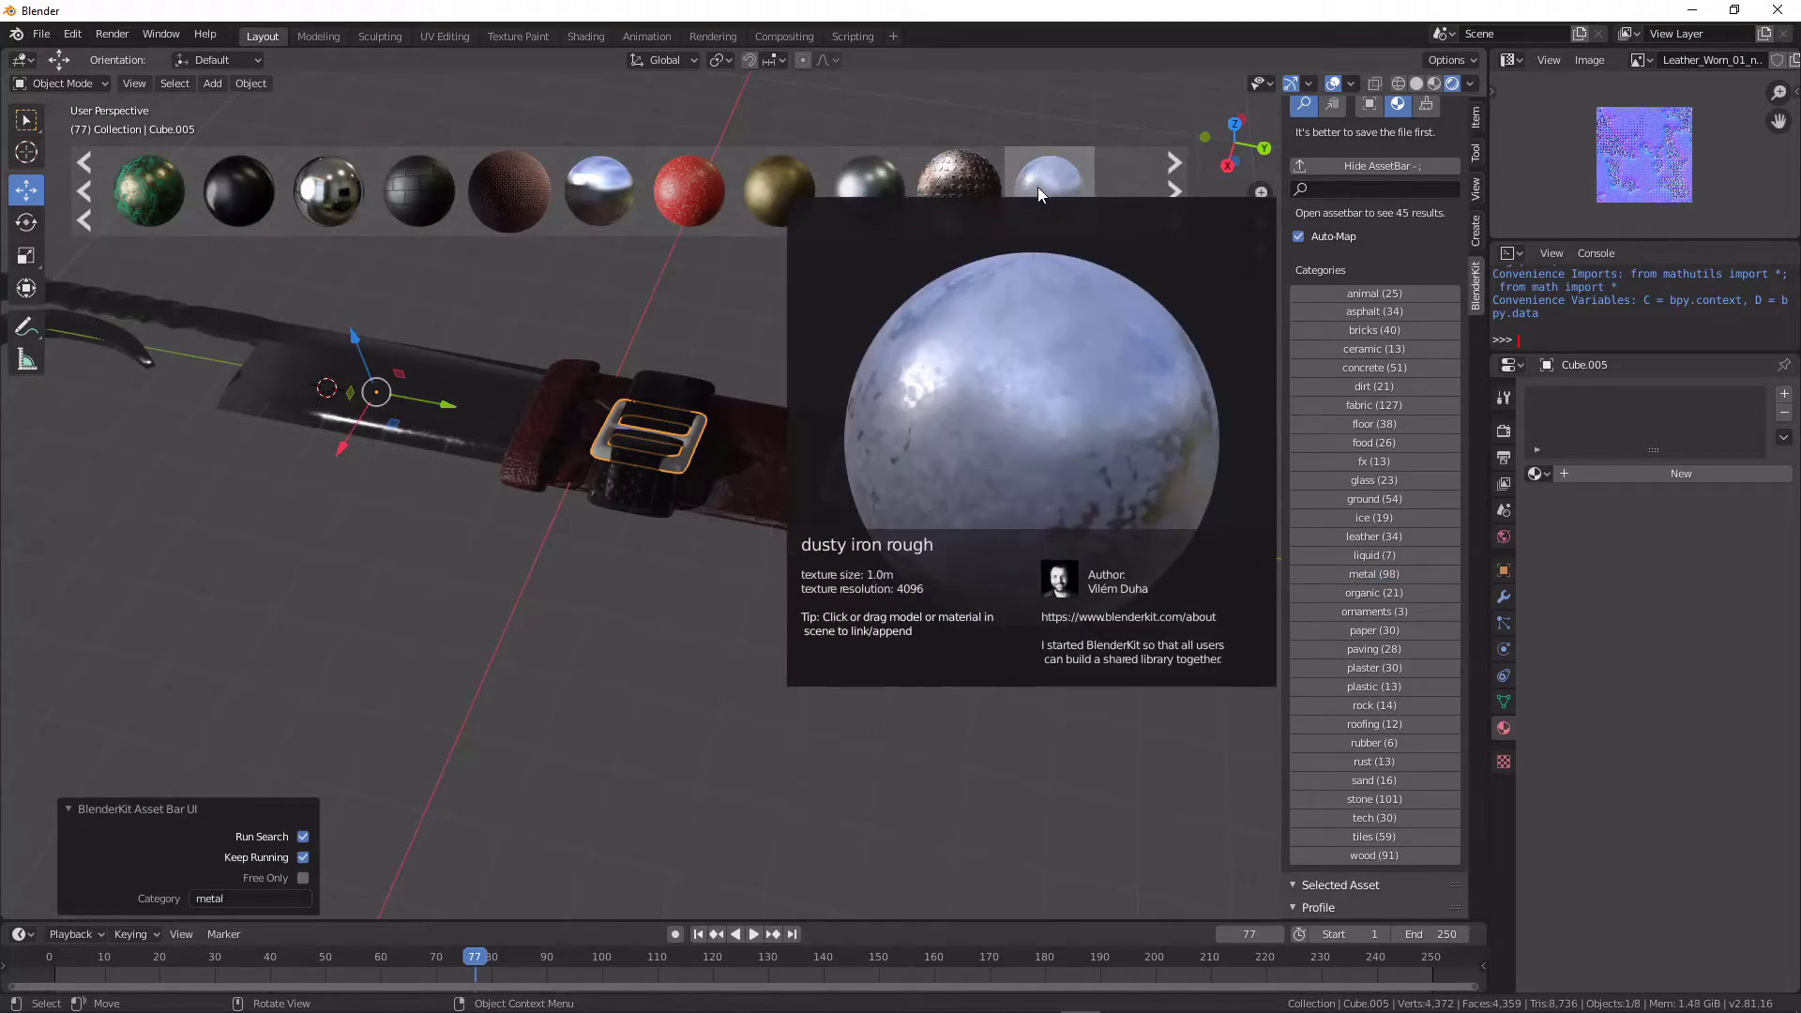
{"action": "left_click", "coordinate": [1037, 187]}
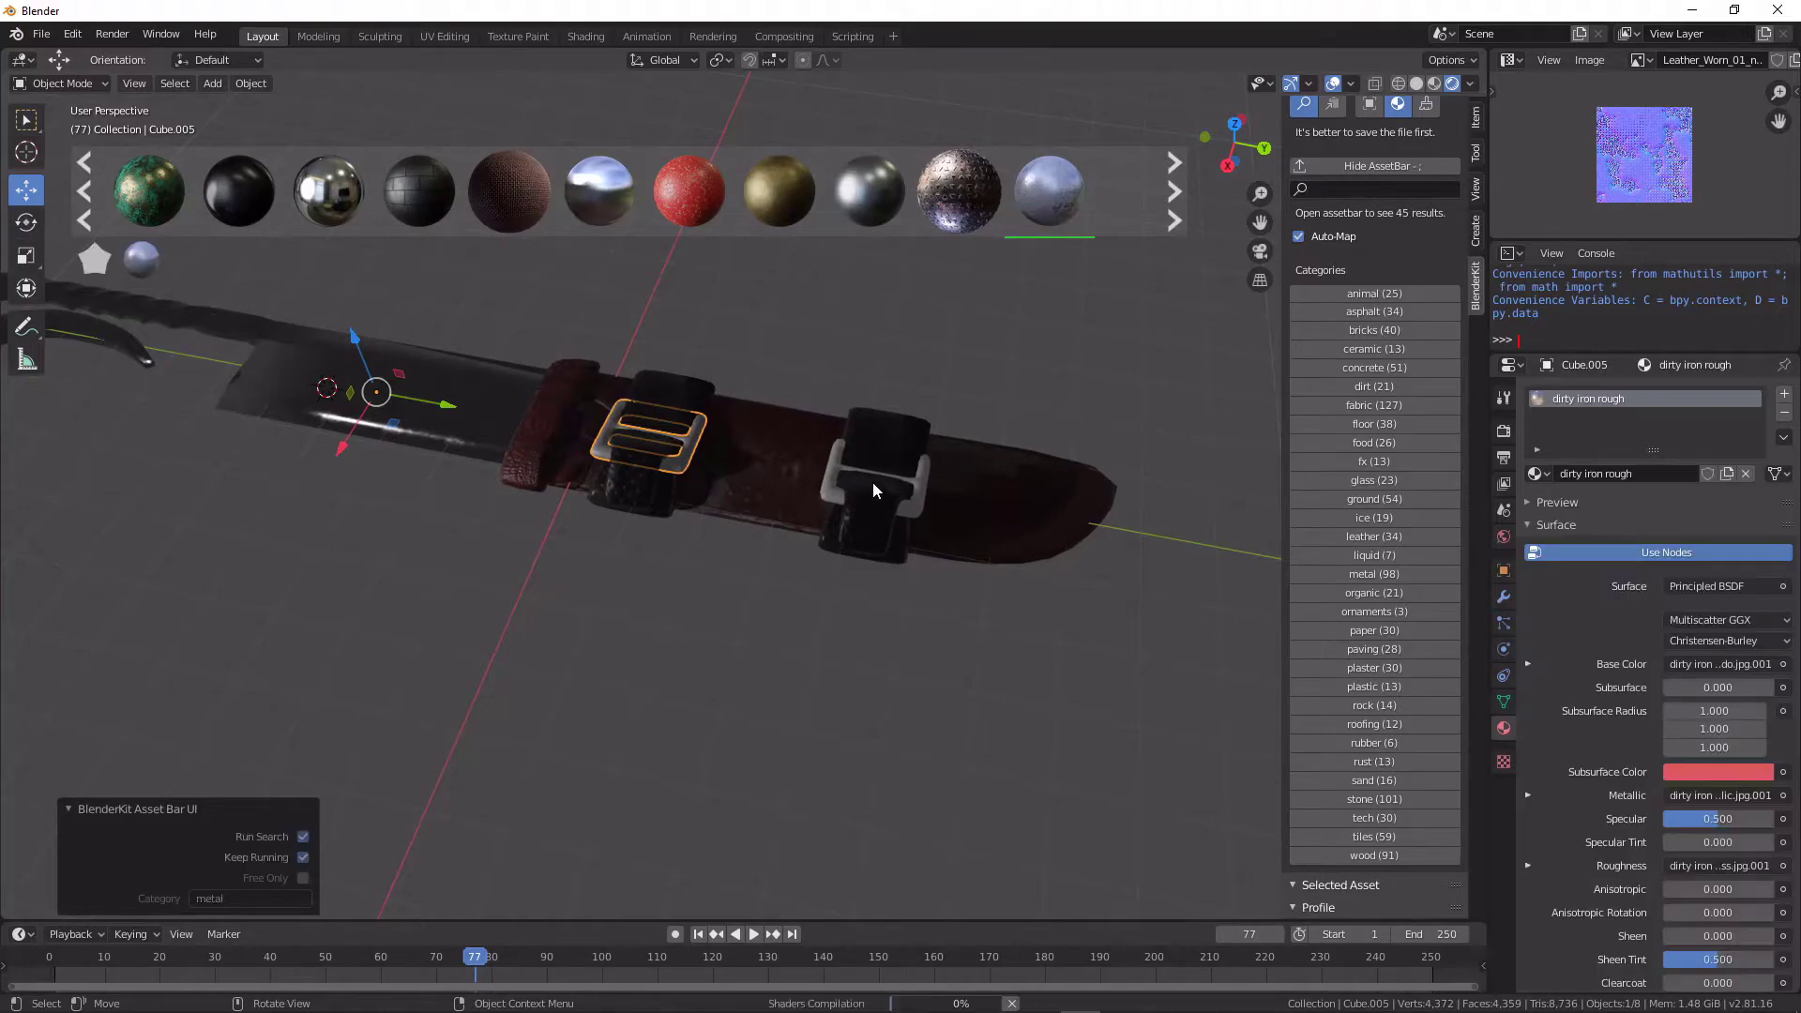
{"action": "left_click", "coordinate": [915, 483]}
{"action": "scroll", "coordinate": [957, 472], "scroll_direction": "up", "scroll_amount": 4}
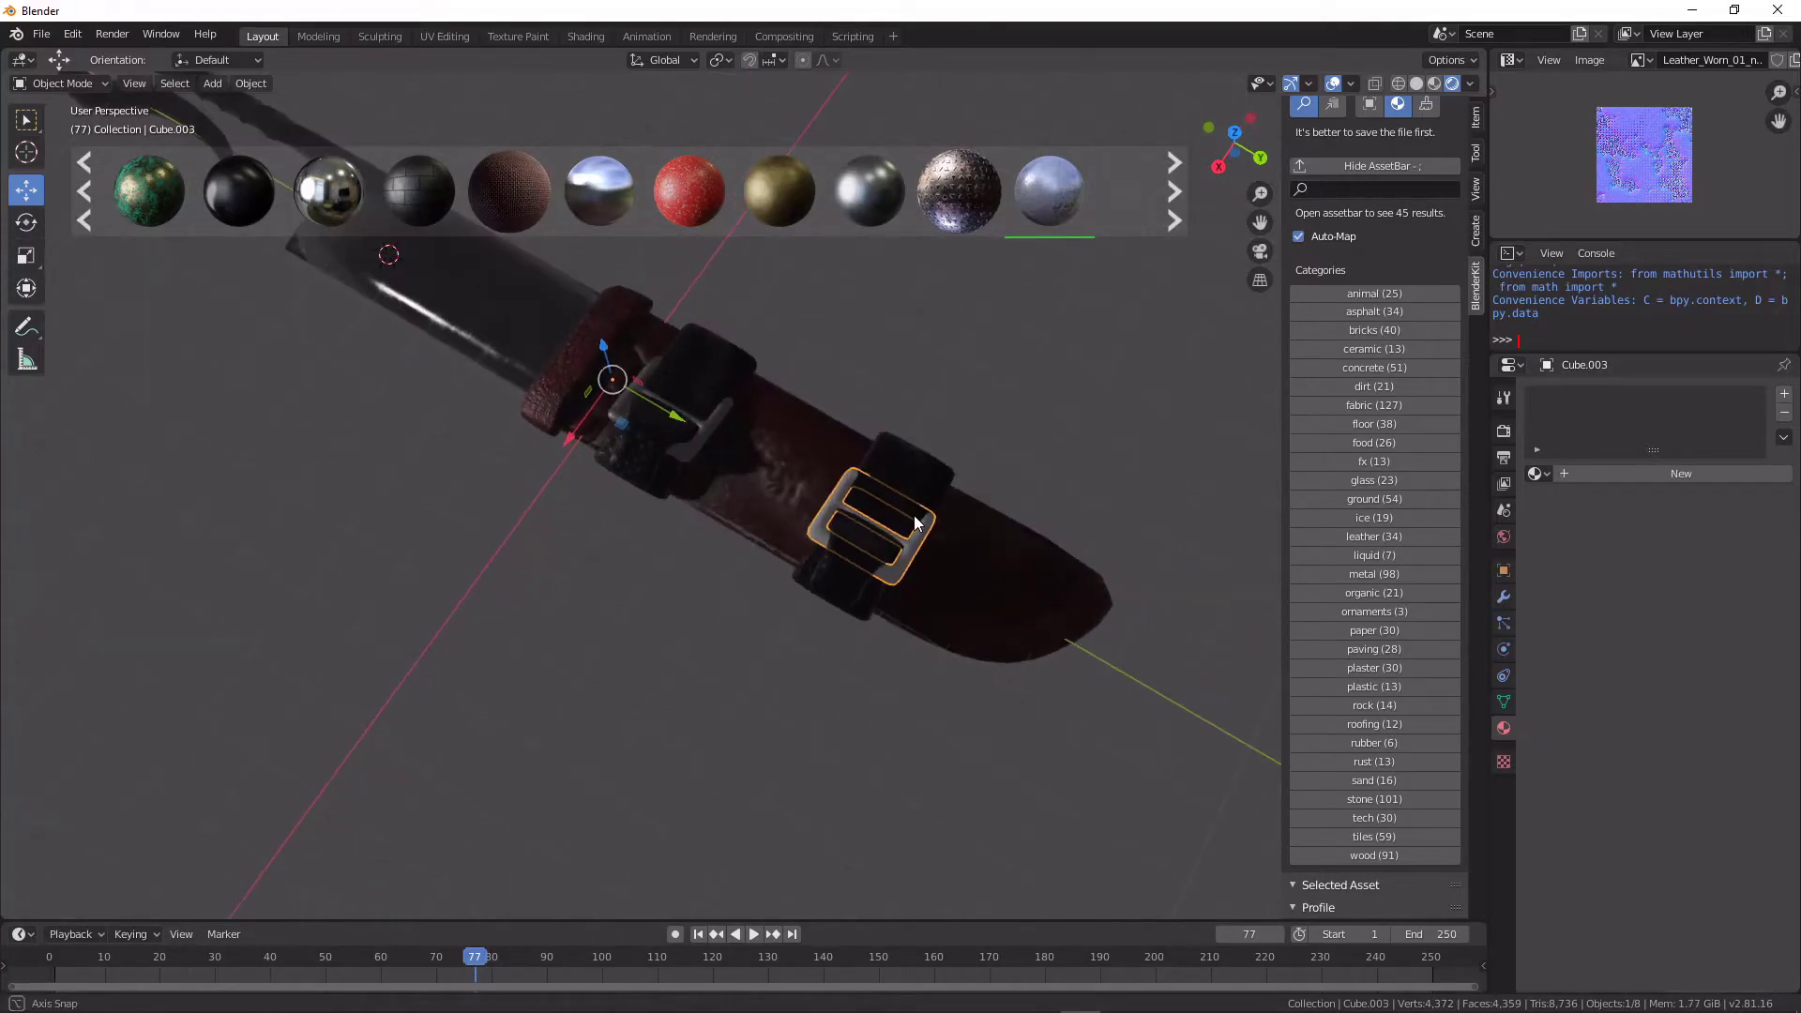
{"action": "mouse_move", "coordinate": [980, 507]}
{"action": "middle_mouse_down"}
{"action": "mouse_move", "coordinate": [804, 464]}
{"action": "mouse_move", "coordinate": [858, 430]}
{"action": "middle_mouse_up"}
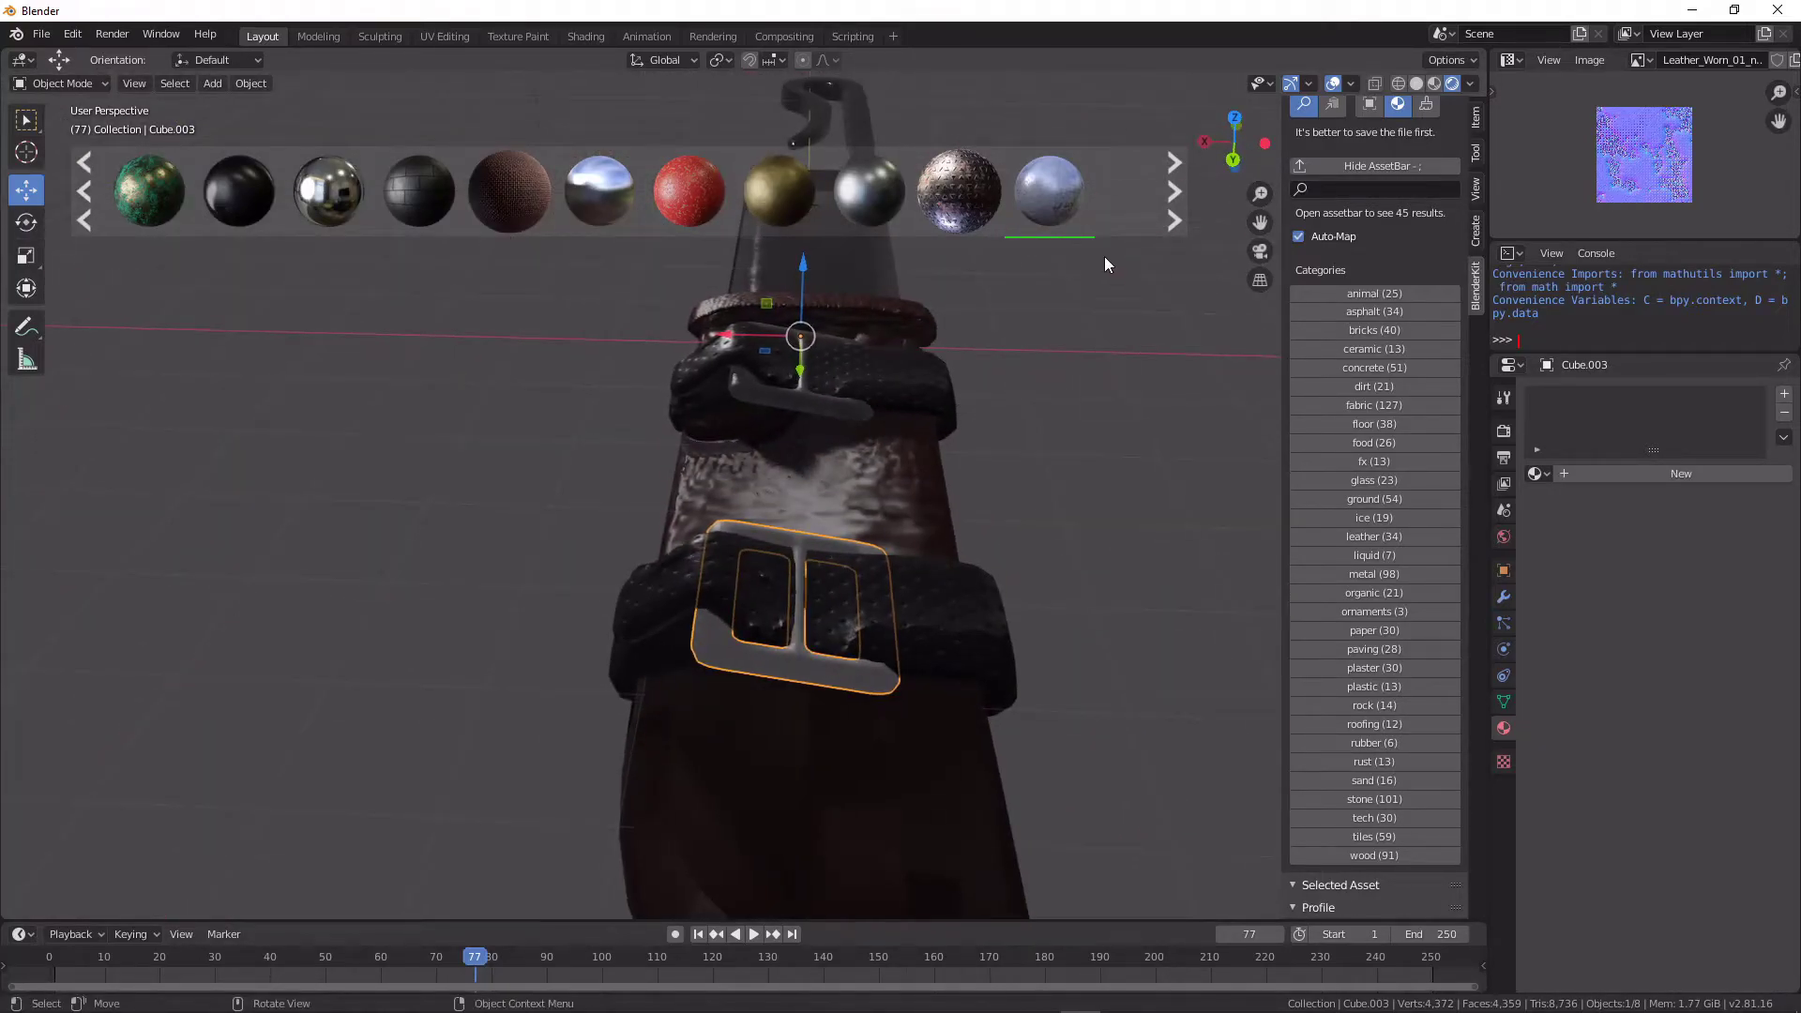
{"action": "left_click", "coordinate": [1067, 193]}
Step: Clear the selection and select the knife blade for the 3.5 m Y shift
{"action": "mouse_move", "coordinate": [1057, 443]}
{"action": "middle_mouse_down"}
{"action": "mouse_move", "coordinate": [892, 465]}
{"action": "mouse_move", "coordinate": [1060, 435]}
{"action": "mouse_move", "coordinate": [633, 413]}
{"action": "mouse_move", "coordinate": [1012, 420]}
{"action": "mouse_move", "coordinate": [756, 552]}
{"action": "mouse_move", "coordinate": [691, 508]}
{"action": "mouse_move", "coordinate": [881, 568]}
{"action": "middle_mouse_up"}
{"action": "left_click", "coordinate": [632, 413]}
{"action": "left_click", "coordinate": [756, 554]}
{"action": "type", "text": "gy3.5"}
Step: Add a plane mesh and lower it along Z beneath the knife and sheath
{"action": "key", "text": "Return"}
{"action": "key", "text": "shift+a"}
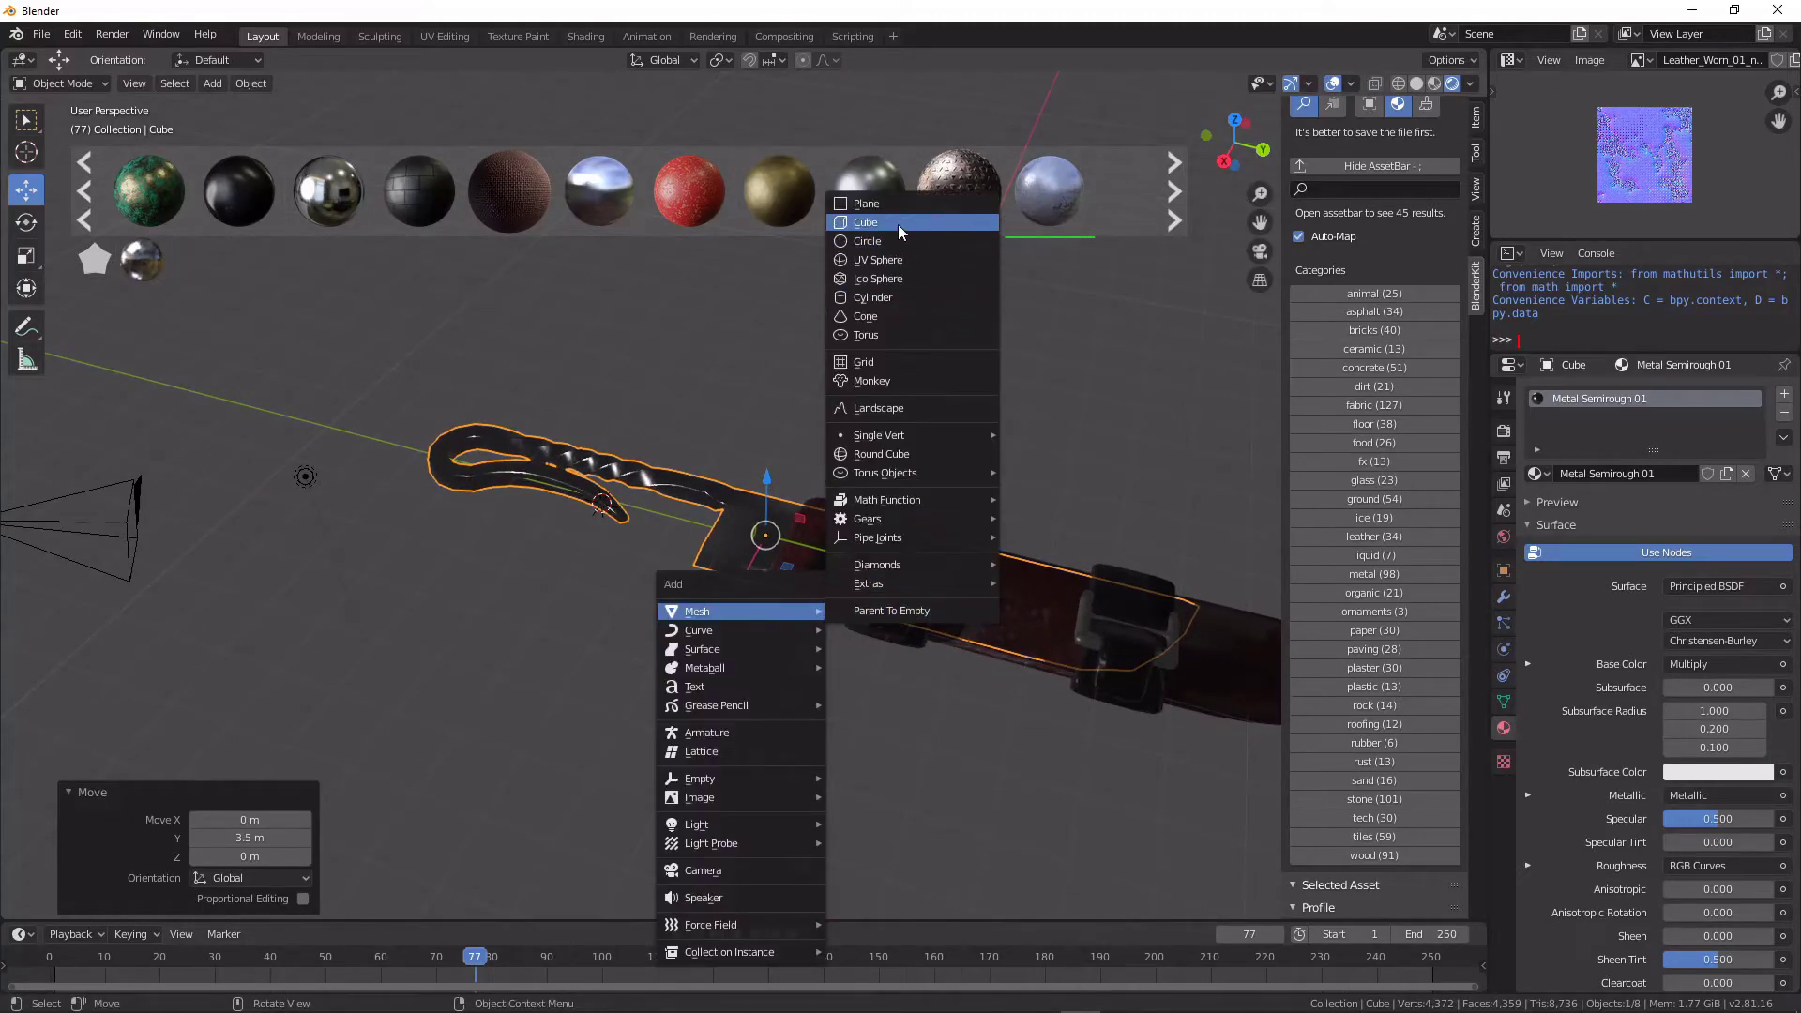
{"action": "left_click", "coordinate": [908, 198]}
{"action": "key", "text": "g"}
{"action": "key", "text": "z"}
{"action": "key", "text": "Return"}
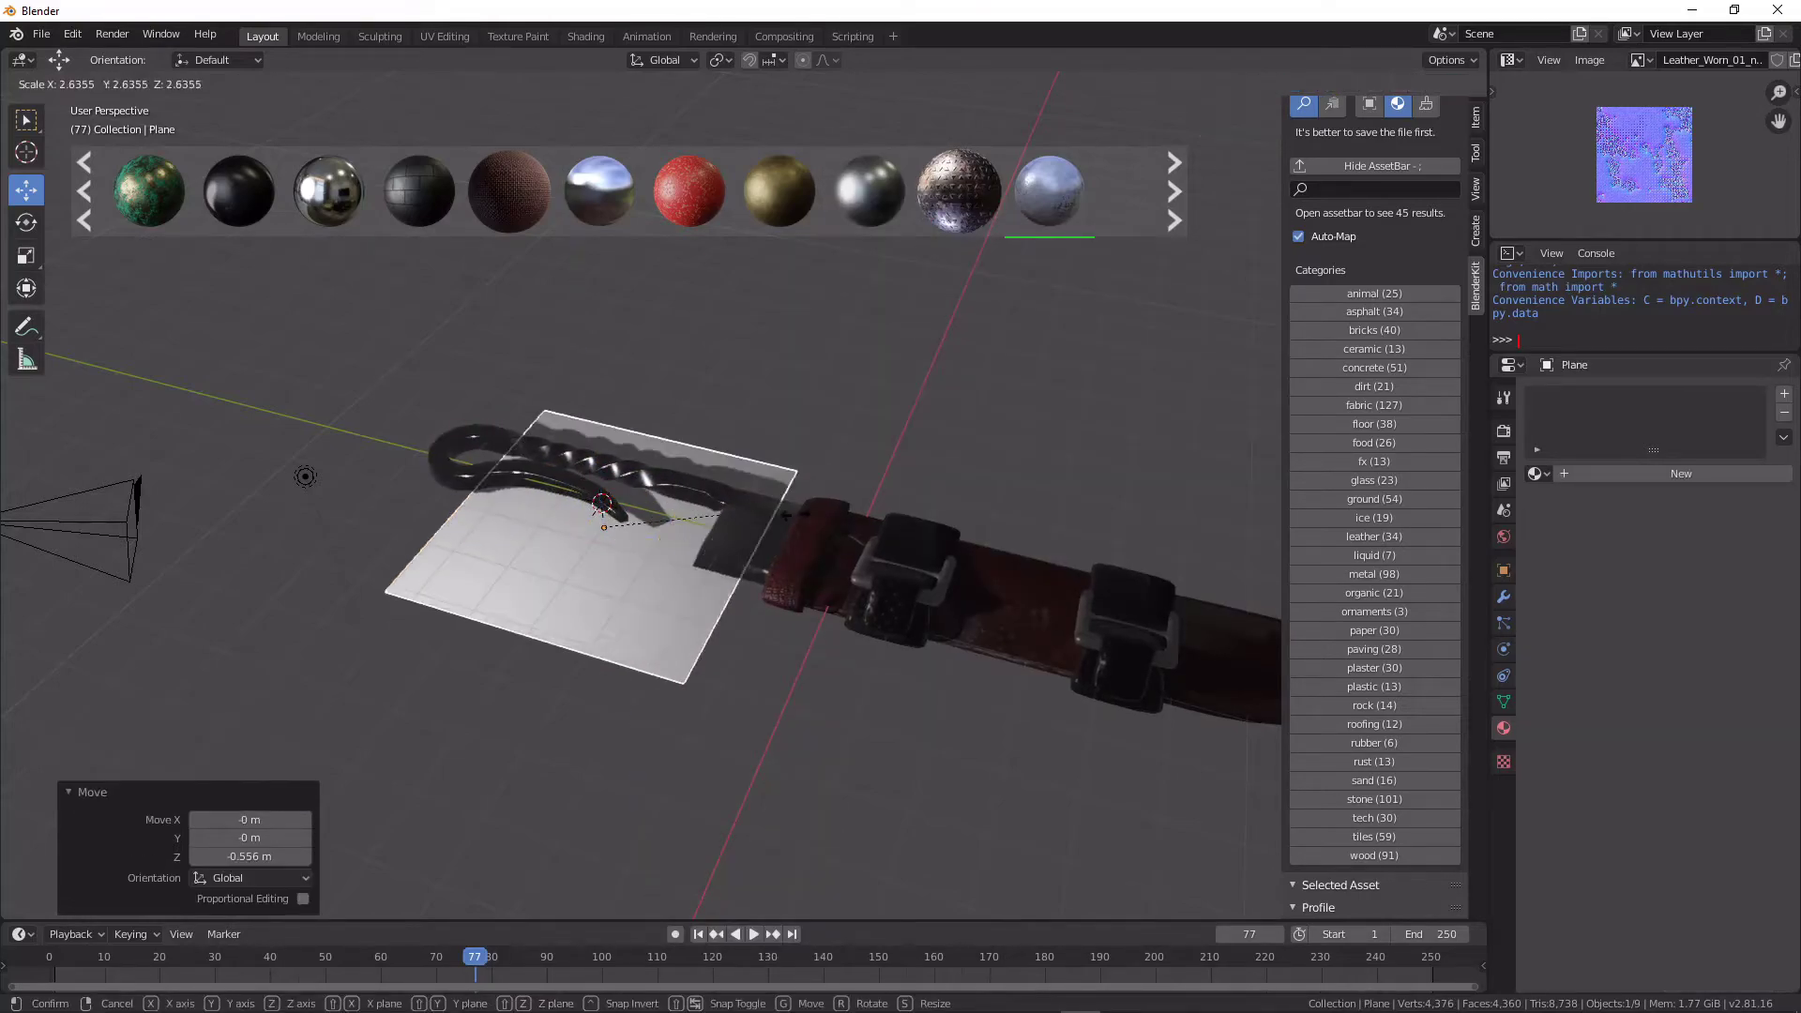
Step: Scale the plane up into a large floor, adjusting its size from a frontal view
{"action": "key", "text": "s"}
{"action": "left_click", "coordinate": [711, 542]}
{"action": "middle_click_drag", "start_coordinate": [908, 527], "coordinate": [718, 540]}
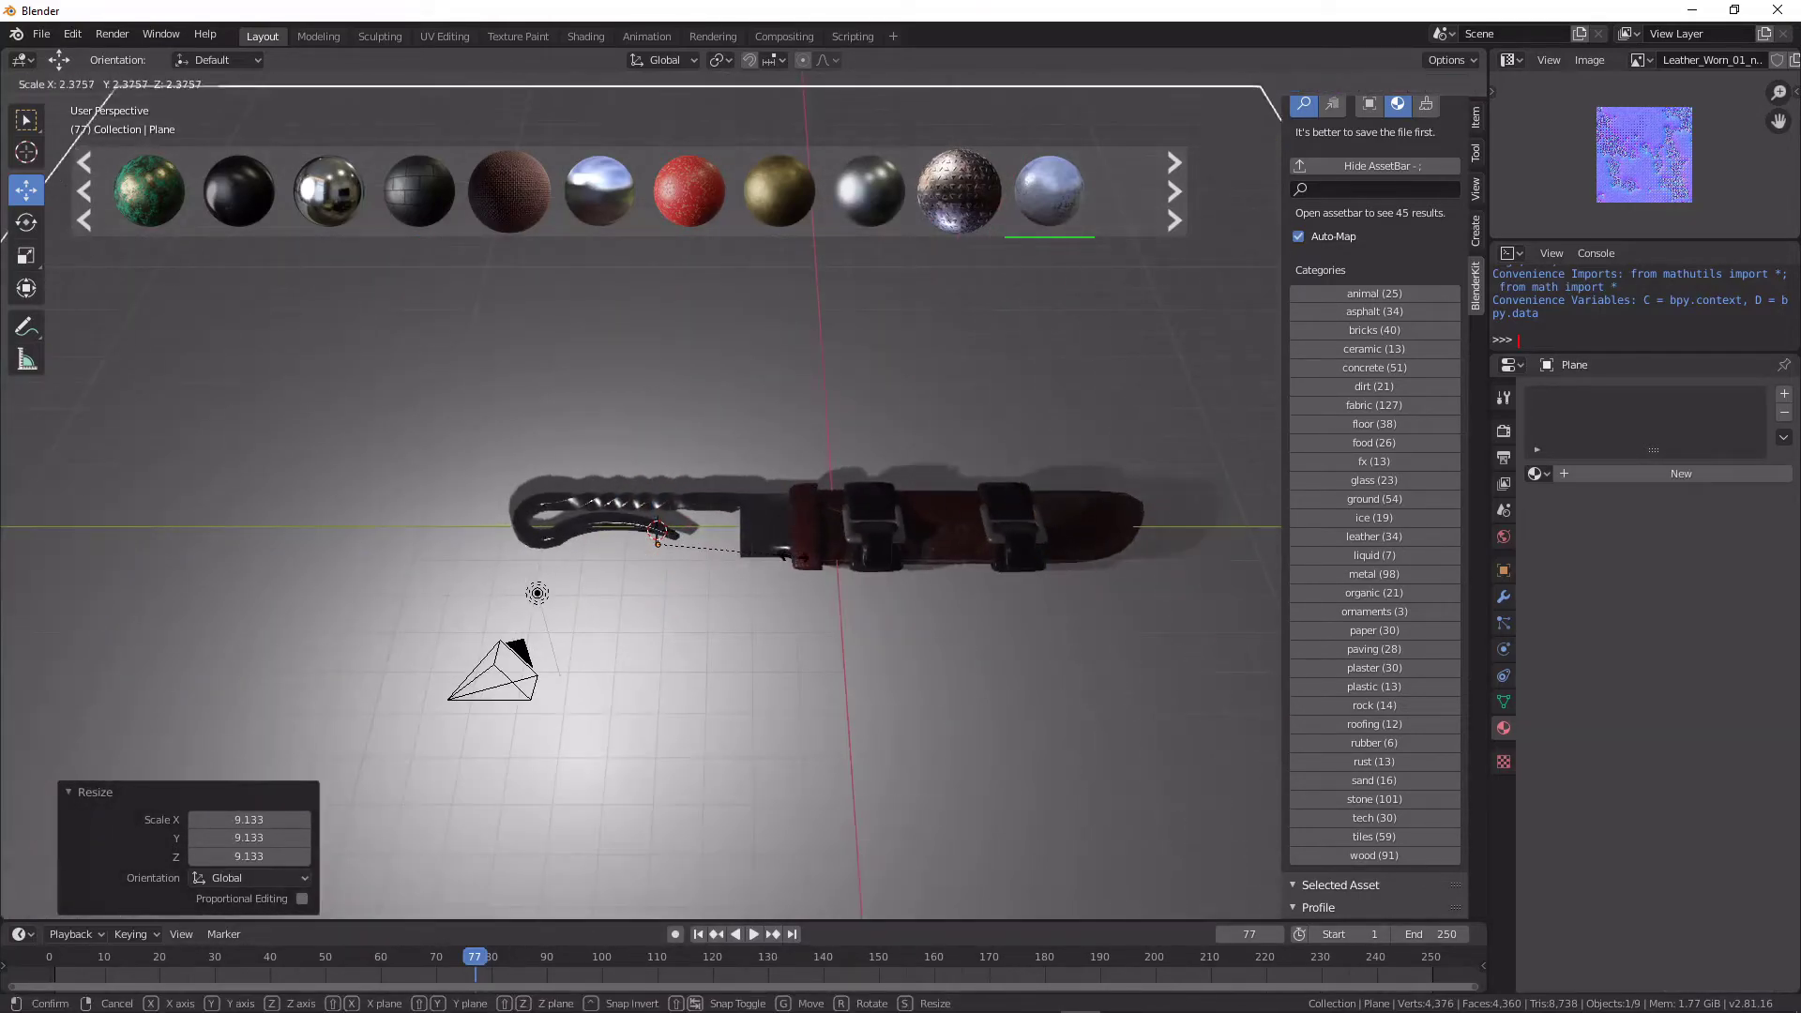
{"action": "key", "text": "s"}
{"action": "left_click", "coordinate": [715, 542]}
{"action": "key", "text": "s"}
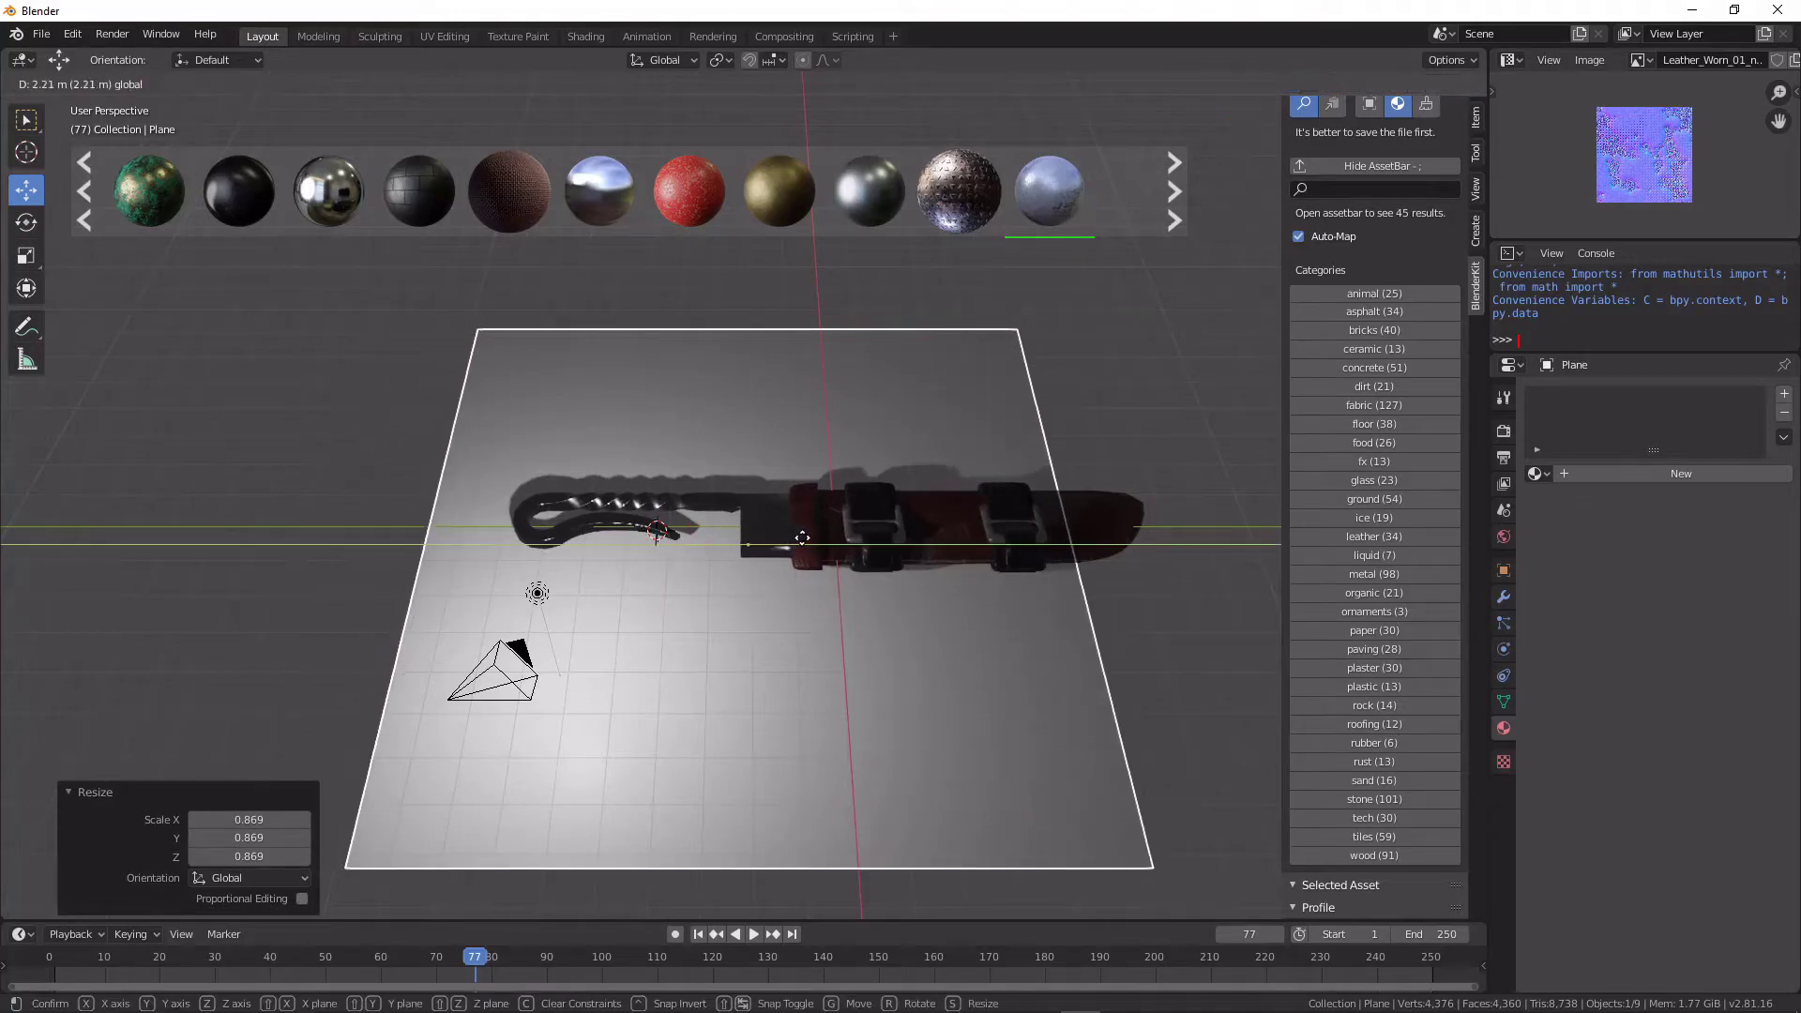
{"action": "left_click", "coordinate": [721, 523]}
Step: Deselect the floor and orbit around the knife to check it from oblique angles
{"action": "middle_click_drag", "start_coordinate": [722, 523], "coordinate": [705, 538]}
{"action": "scroll", "coordinate": [705, 533], "scroll_direction": "up", "scroll_amount": 5}
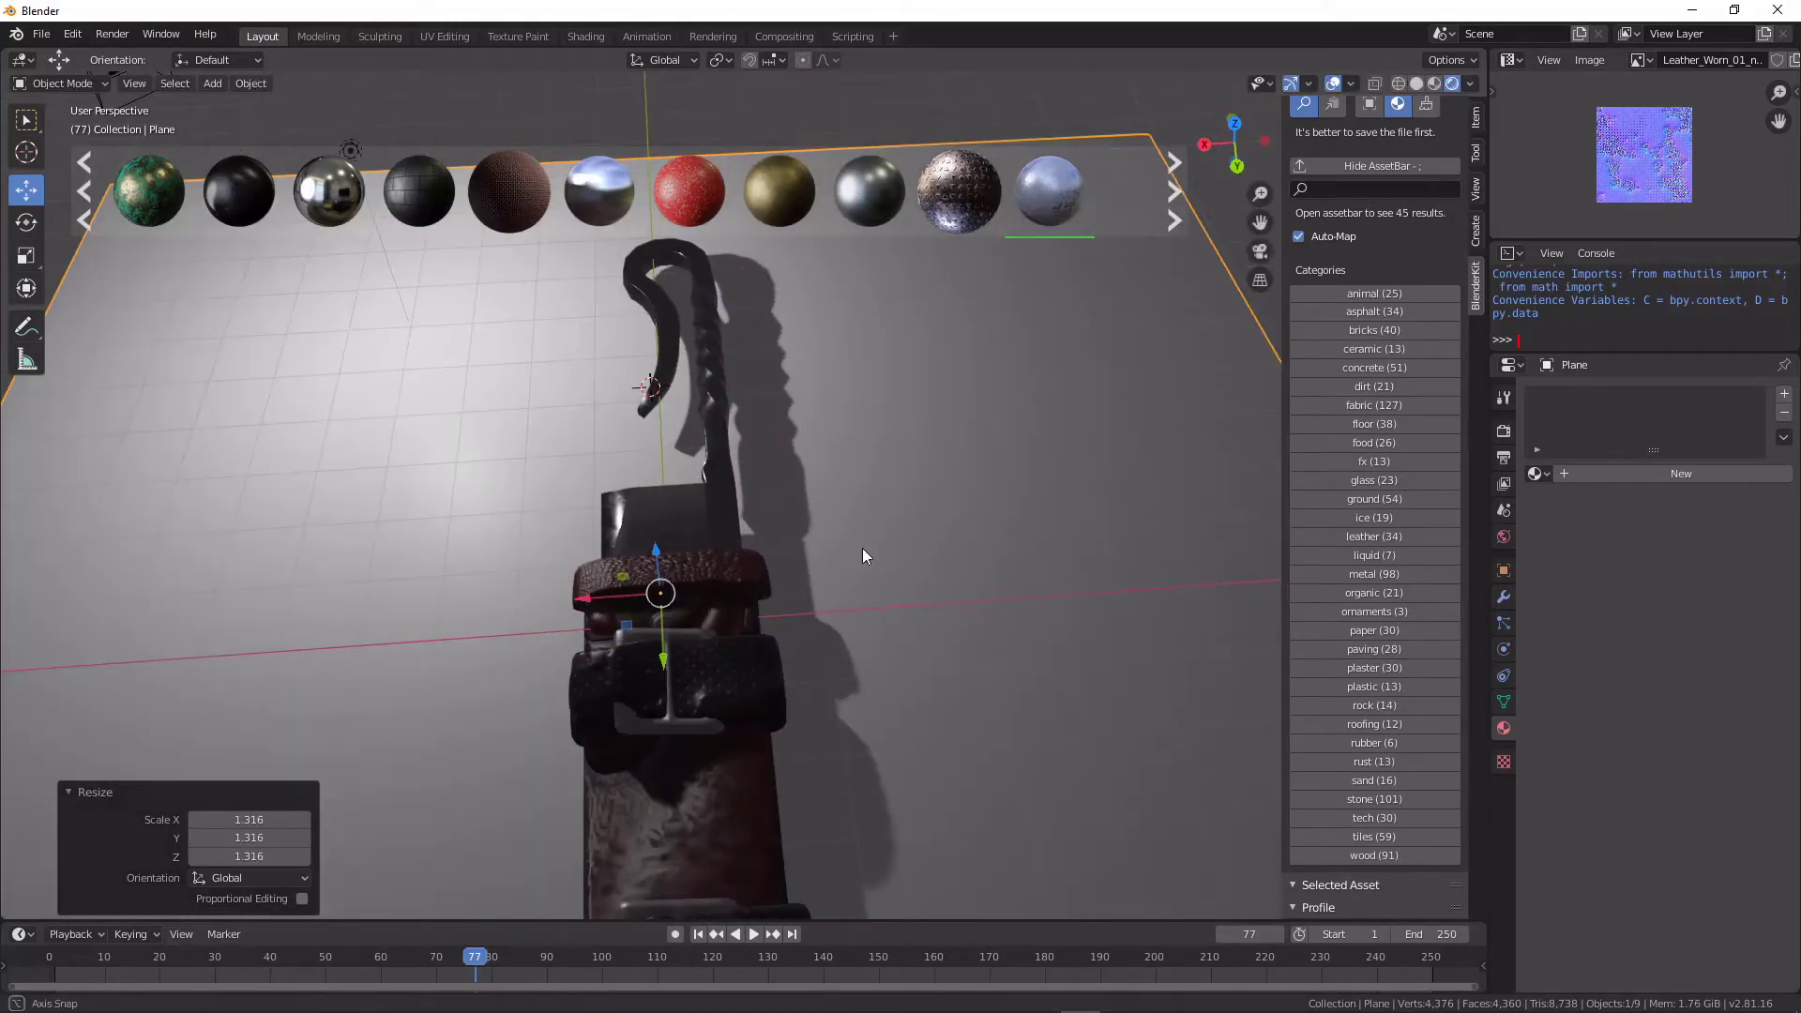
{"action": "left_click", "coordinate": [832, 547]}
{"action": "mouse_move", "coordinate": [863, 547]}
{"action": "middle_mouse_down"}
{"action": "mouse_move", "coordinate": [596, 521]}
{"action": "mouse_move", "coordinate": [748, 539]}
{"action": "mouse_move", "coordinate": [488, 481]}
{"action": "mouse_move", "coordinate": [507, 544]}
{"action": "mouse_move", "coordinate": [623, 515]}
{"action": "mouse_move", "coordinate": [685, 634]}
{"action": "mouse_move", "coordinate": [750, 479]}
{"action": "mouse_move", "coordinate": [899, 551]}
{"action": "mouse_move", "coordinate": [807, 548]}
{"action": "mouse_move", "coordinate": [738, 599]}
{"action": "mouse_move", "coordinate": [1065, 572]}
{"action": "mouse_move", "coordinate": [863, 607]}
{"action": "mouse_move", "coordinate": [621, 568]}
{"action": "middle_mouse_up"}
{"action": "scroll", "coordinate": [605, 520], "scroll_direction": "up", "scroll_amount": 3}
{"action": "scroll", "coordinate": [612, 577], "scroll_direction": "up", "scroll_amount": 2}
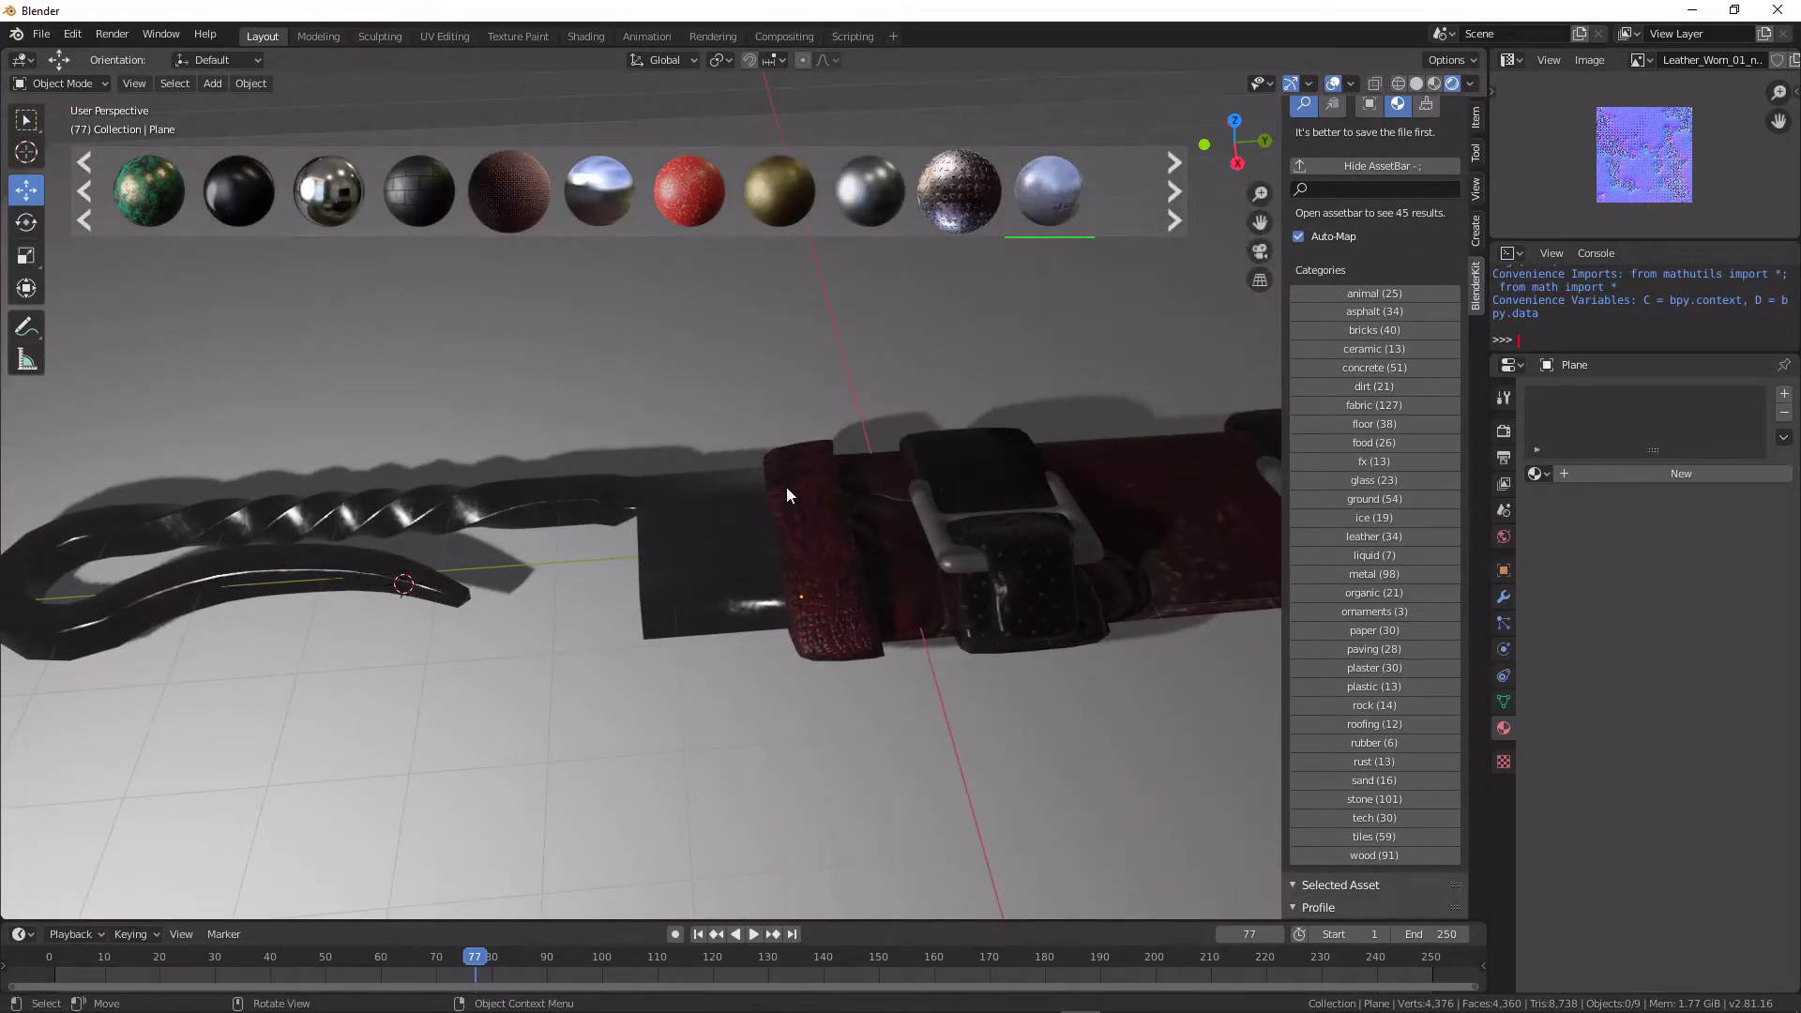
{"action": "middle_click_drag", "start_coordinate": [898, 504], "coordinate": [886, 573]}
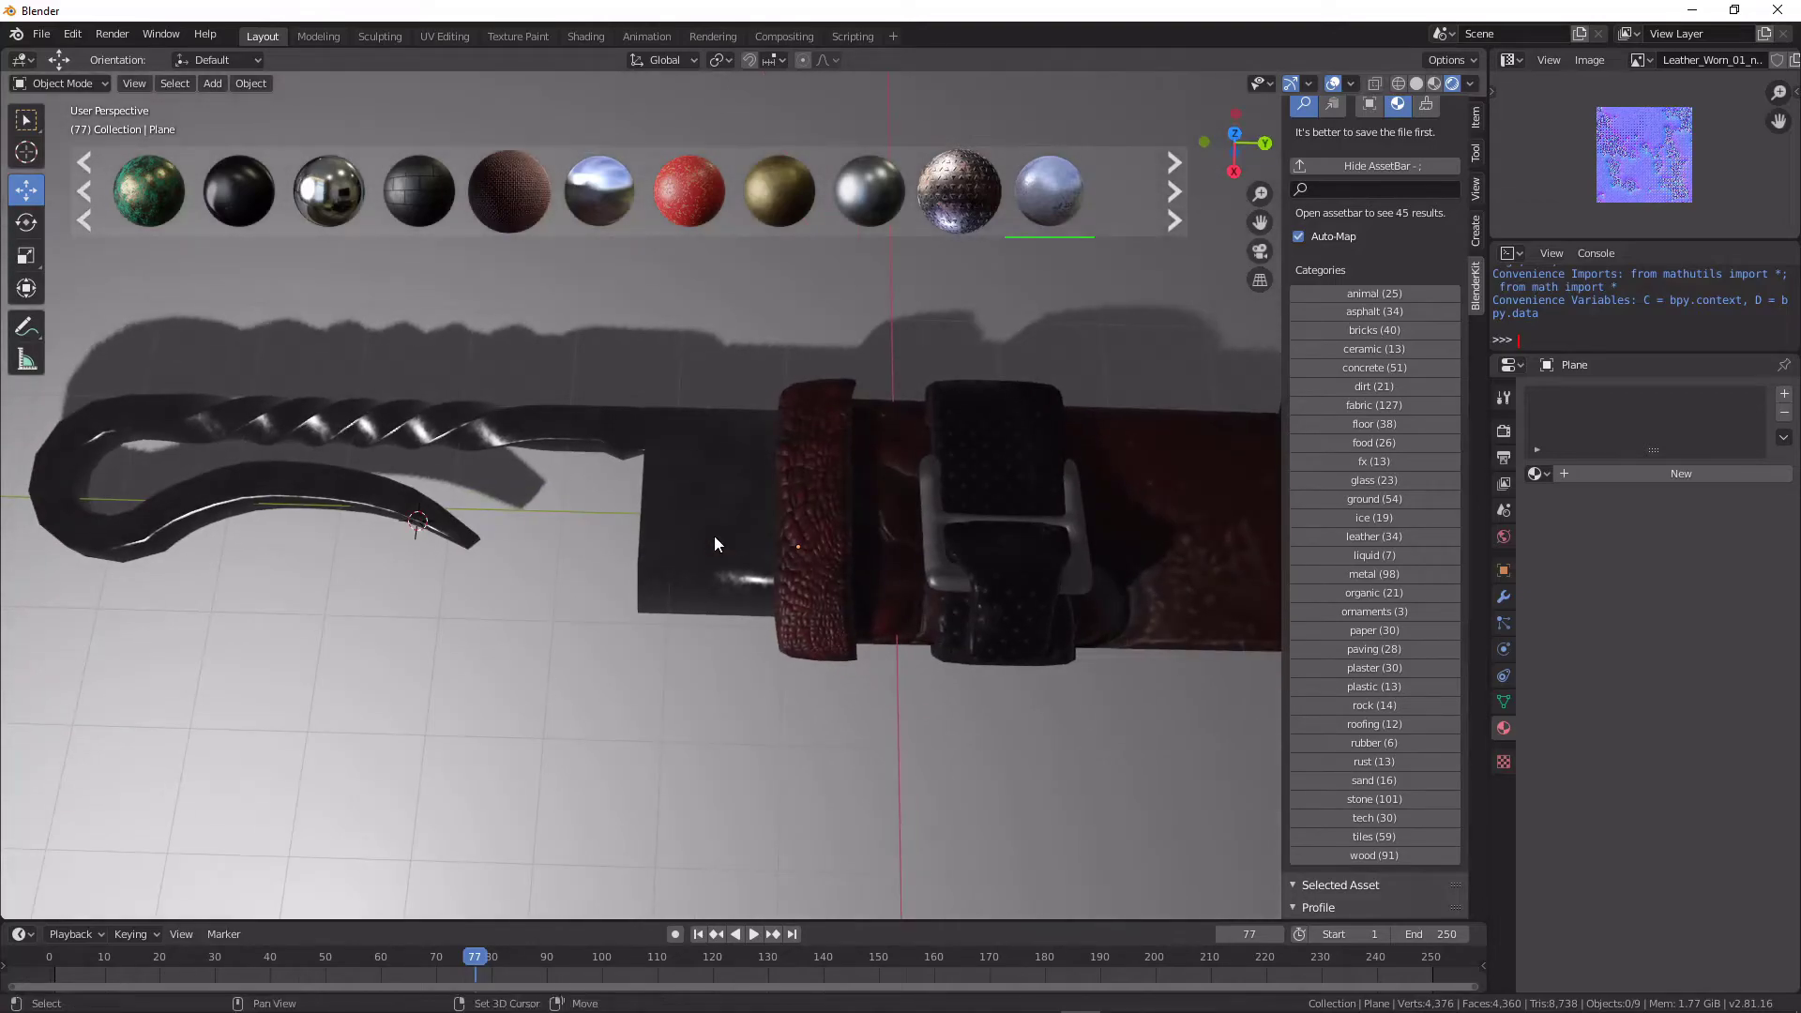
{"action": "mouse_move", "coordinate": [713, 535]}
{"action": "middle_mouse_down"}
{"action": "mouse_move", "coordinate": [651, 566]}
{"action": "mouse_move", "coordinate": [1029, 612]}
{"action": "middle_mouse_up"}
{"action": "mouse_move", "coordinate": [908, 659]}
{"action": "middle_mouse_down"}
{"action": "mouse_move", "coordinate": [1072, 554]}
{"action": "mouse_move", "coordinate": [951, 534]}
{"action": "middle_mouse_up"}
{"action": "mouse_move", "coordinate": [1055, 490]}
{"action": "middle_mouse_down"}
{"action": "mouse_move", "coordinate": [925, 521]}
{"action": "mouse_move", "coordinate": [976, 530]}
{"action": "mouse_move", "coordinate": [701, 522]}
{"action": "mouse_move", "coordinate": [818, 496]}
{"action": "mouse_move", "coordinate": [961, 424]}
{"action": "middle_mouse_up"}
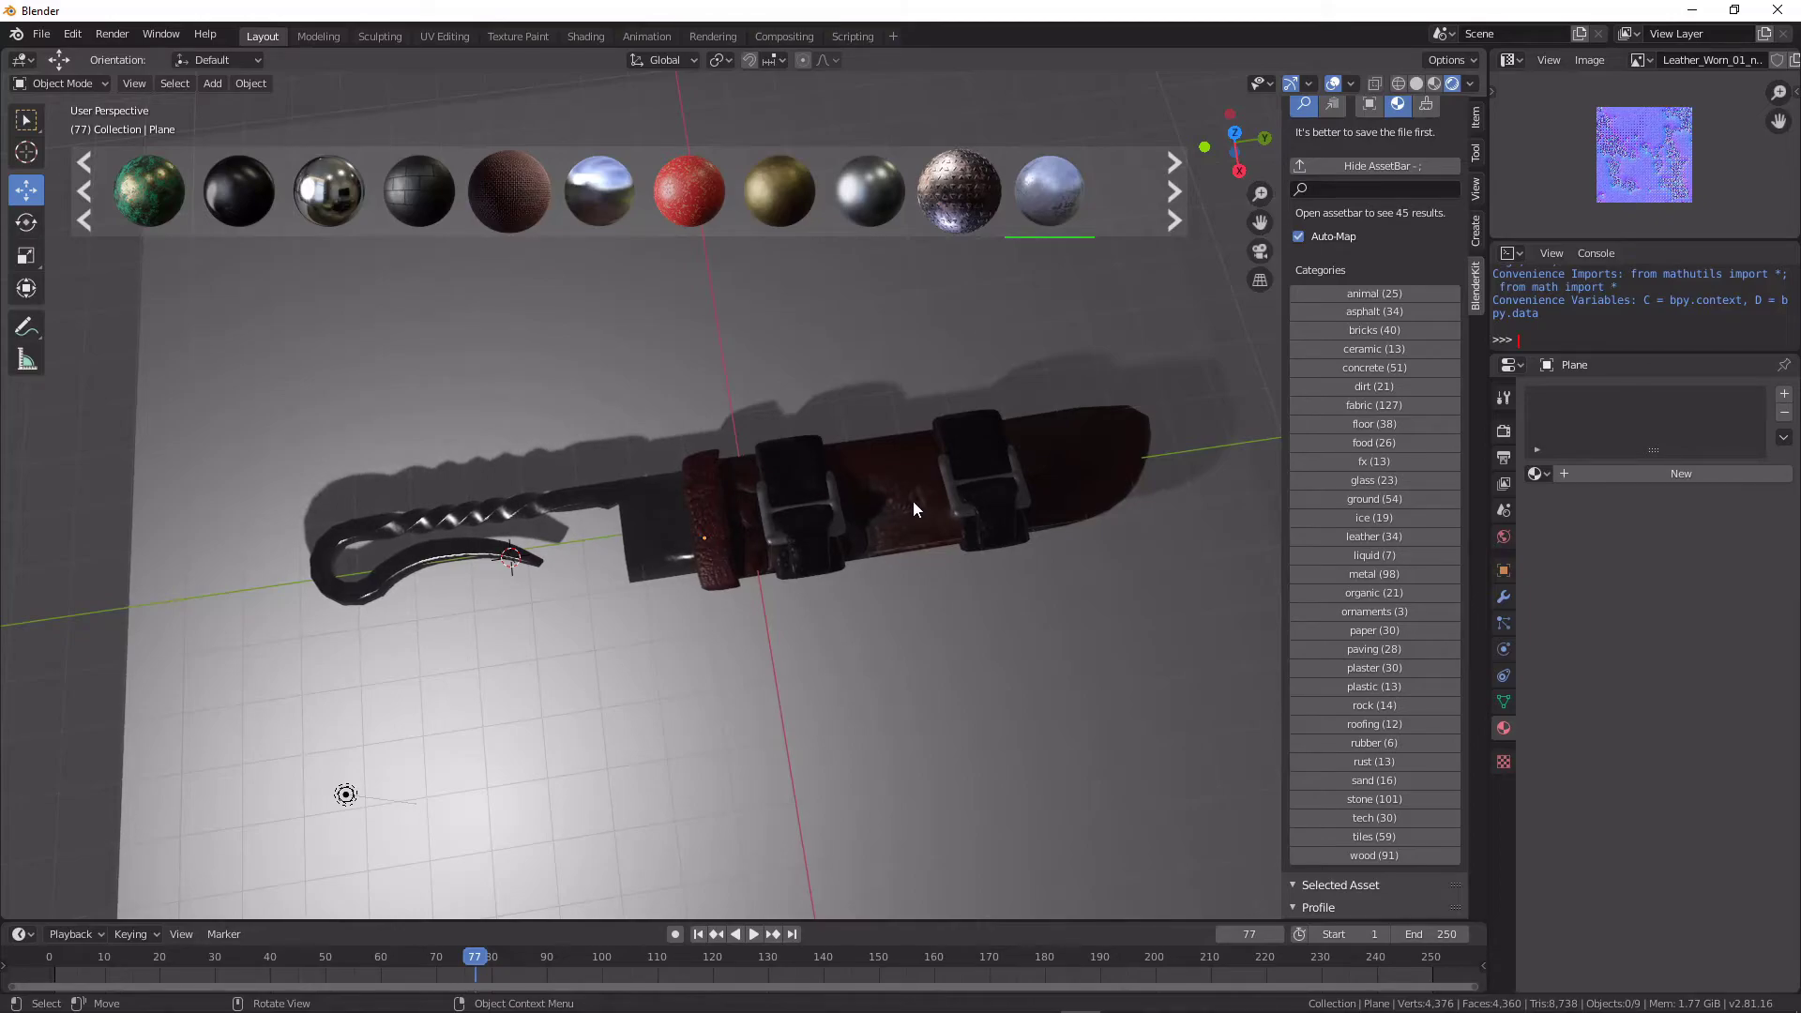
{"action": "left_click", "coordinate": [790, 514]}
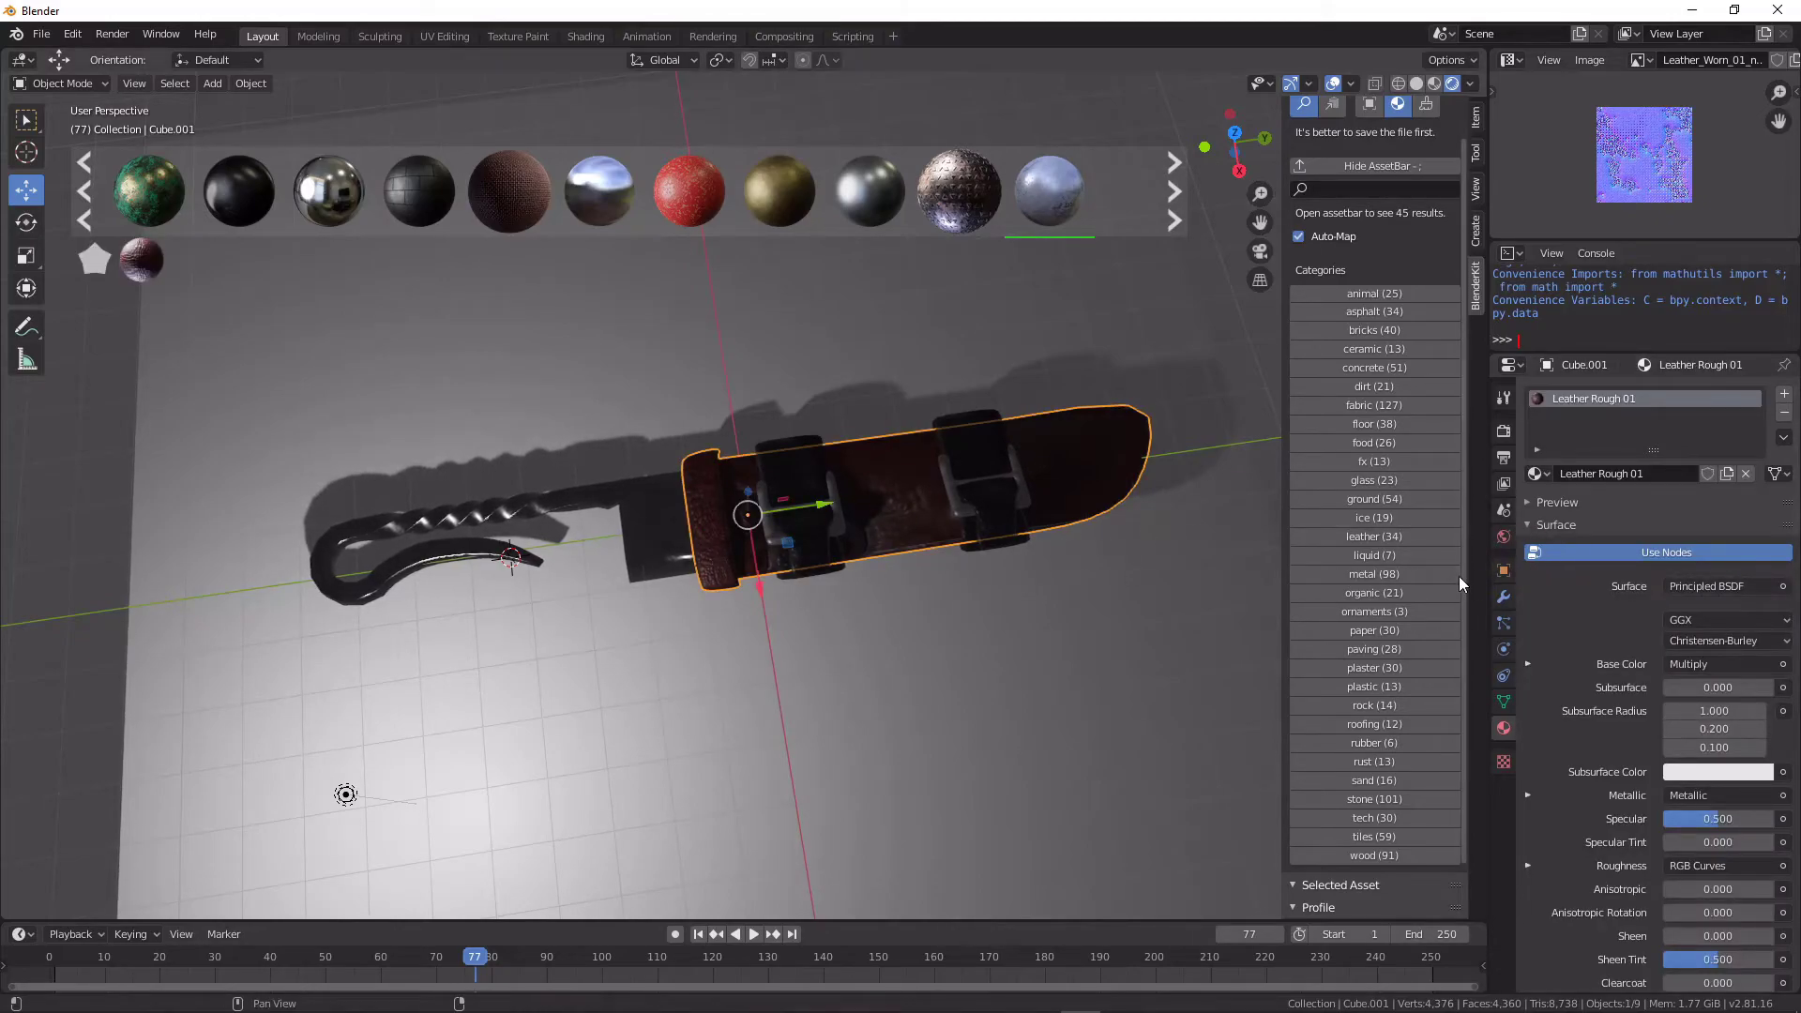
{"action": "scroll", "coordinate": [1459, 576], "scroll_direction": "down", "scroll_amount": 2}
{"action": "scroll", "coordinate": [1615, 617], "scroll_direction": "down", "scroll_amount": 1}
{"action": "scroll", "coordinate": [1575, 574], "scroll_direction": "up", "scroll_amount": 2}
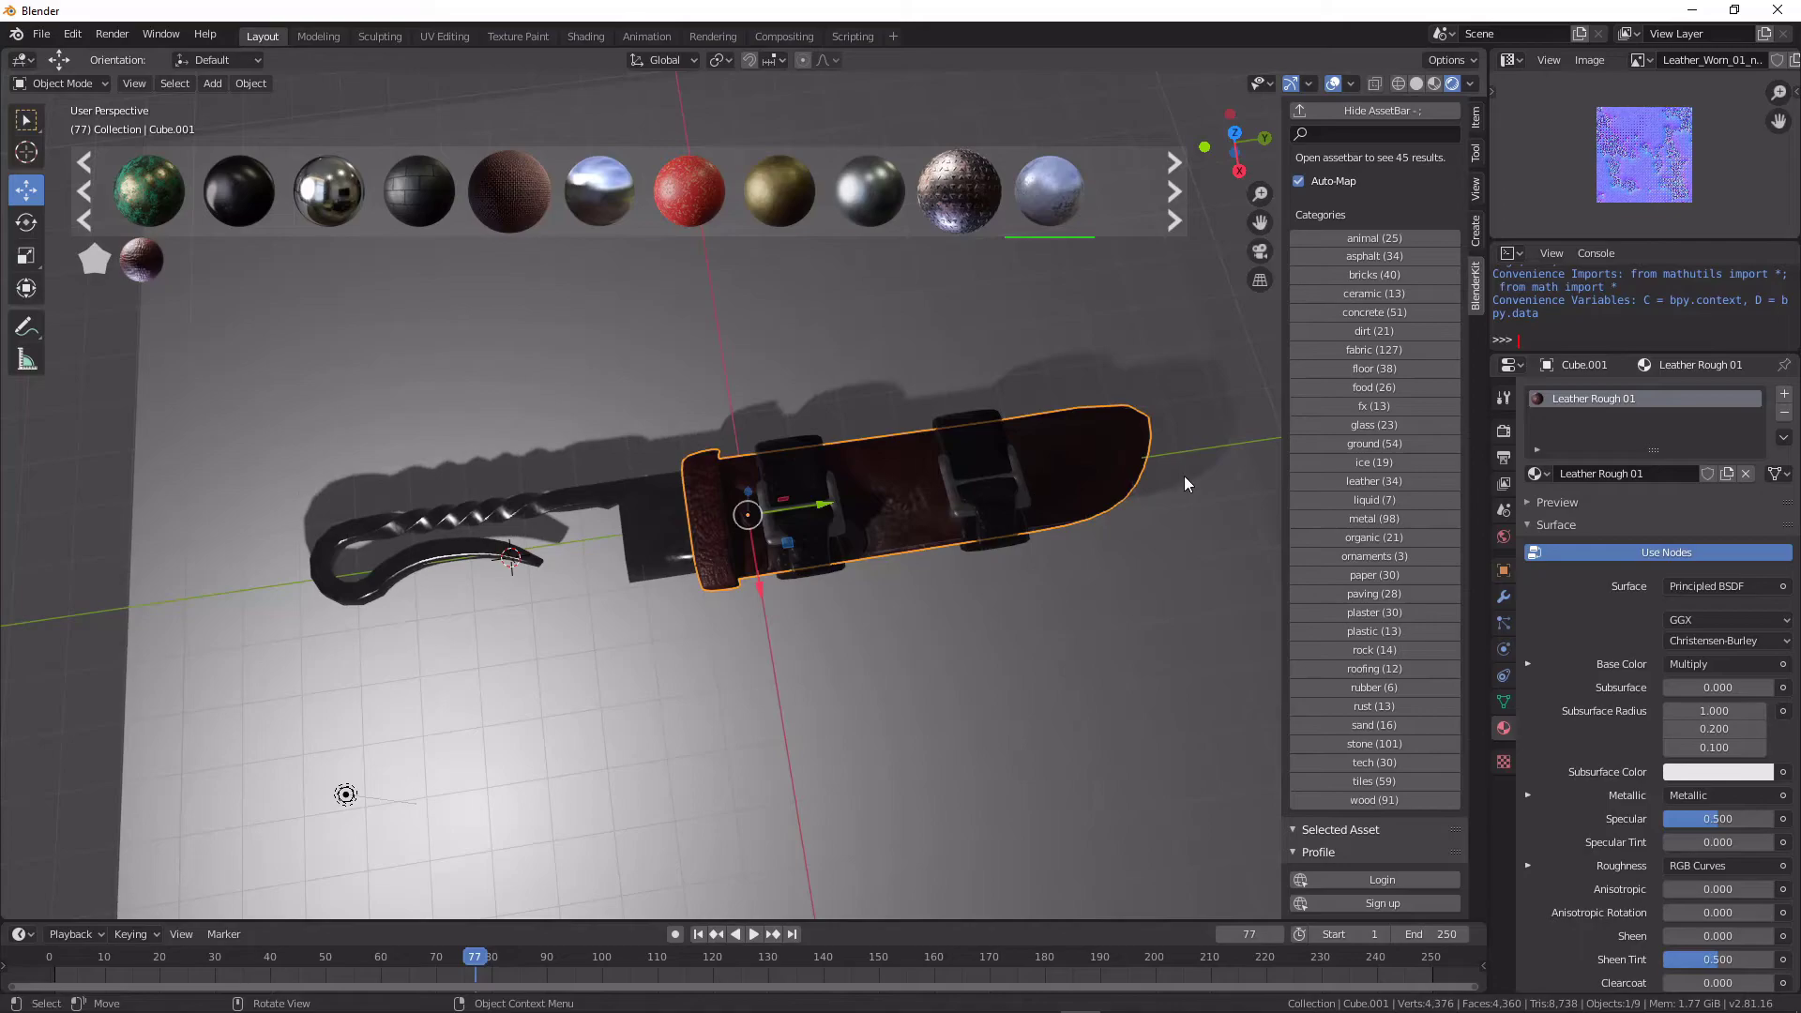
{"action": "mouse_move", "coordinate": [1183, 475]}
{"action": "middle_mouse_down"}
{"action": "mouse_move", "coordinate": [1073, 437]}
{"action": "mouse_move", "coordinate": [829, 479]}
{"action": "middle_mouse_up"}
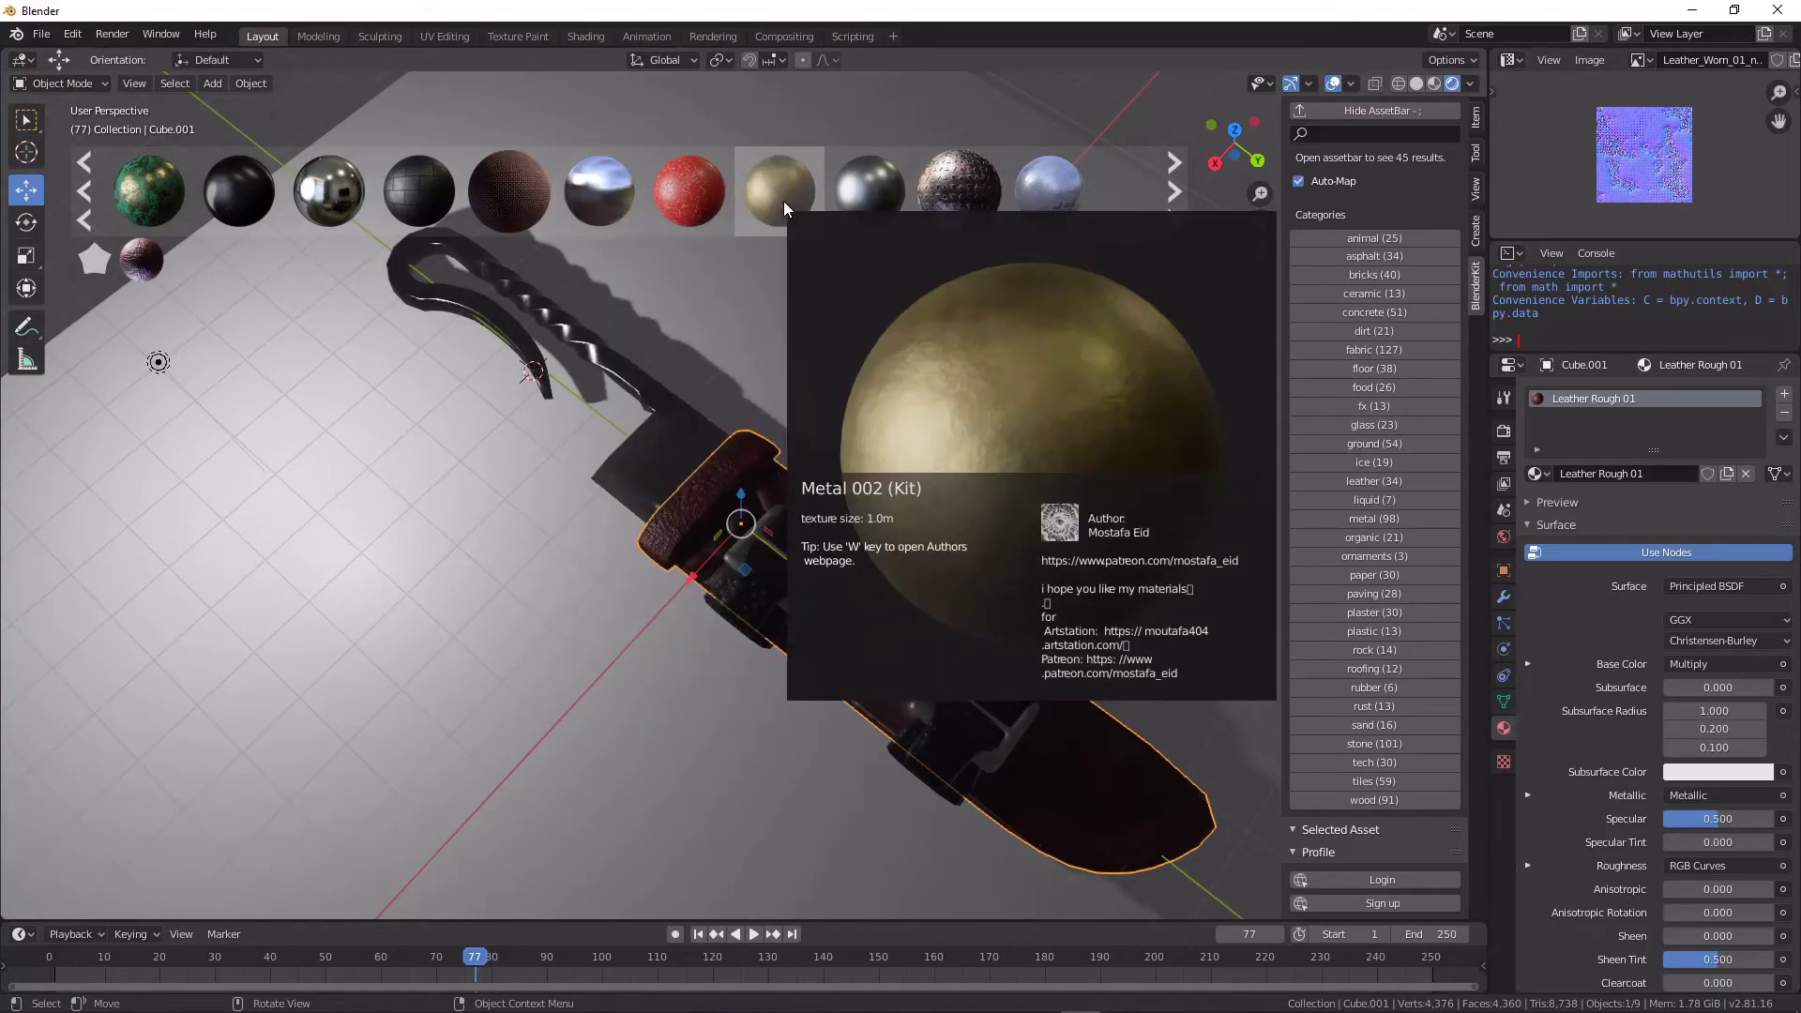
{"action": "mouse_move", "coordinate": [737, 454]}
{"action": "middle_mouse_down"}
{"action": "mouse_move", "coordinate": [842, 414]}
{"action": "mouse_move", "coordinate": [848, 520]}
{"action": "mouse_move", "coordinate": [816, 560]}
{"action": "mouse_move", "coordinate": [661, 555]}
{"action": "middle_mouse_up"}
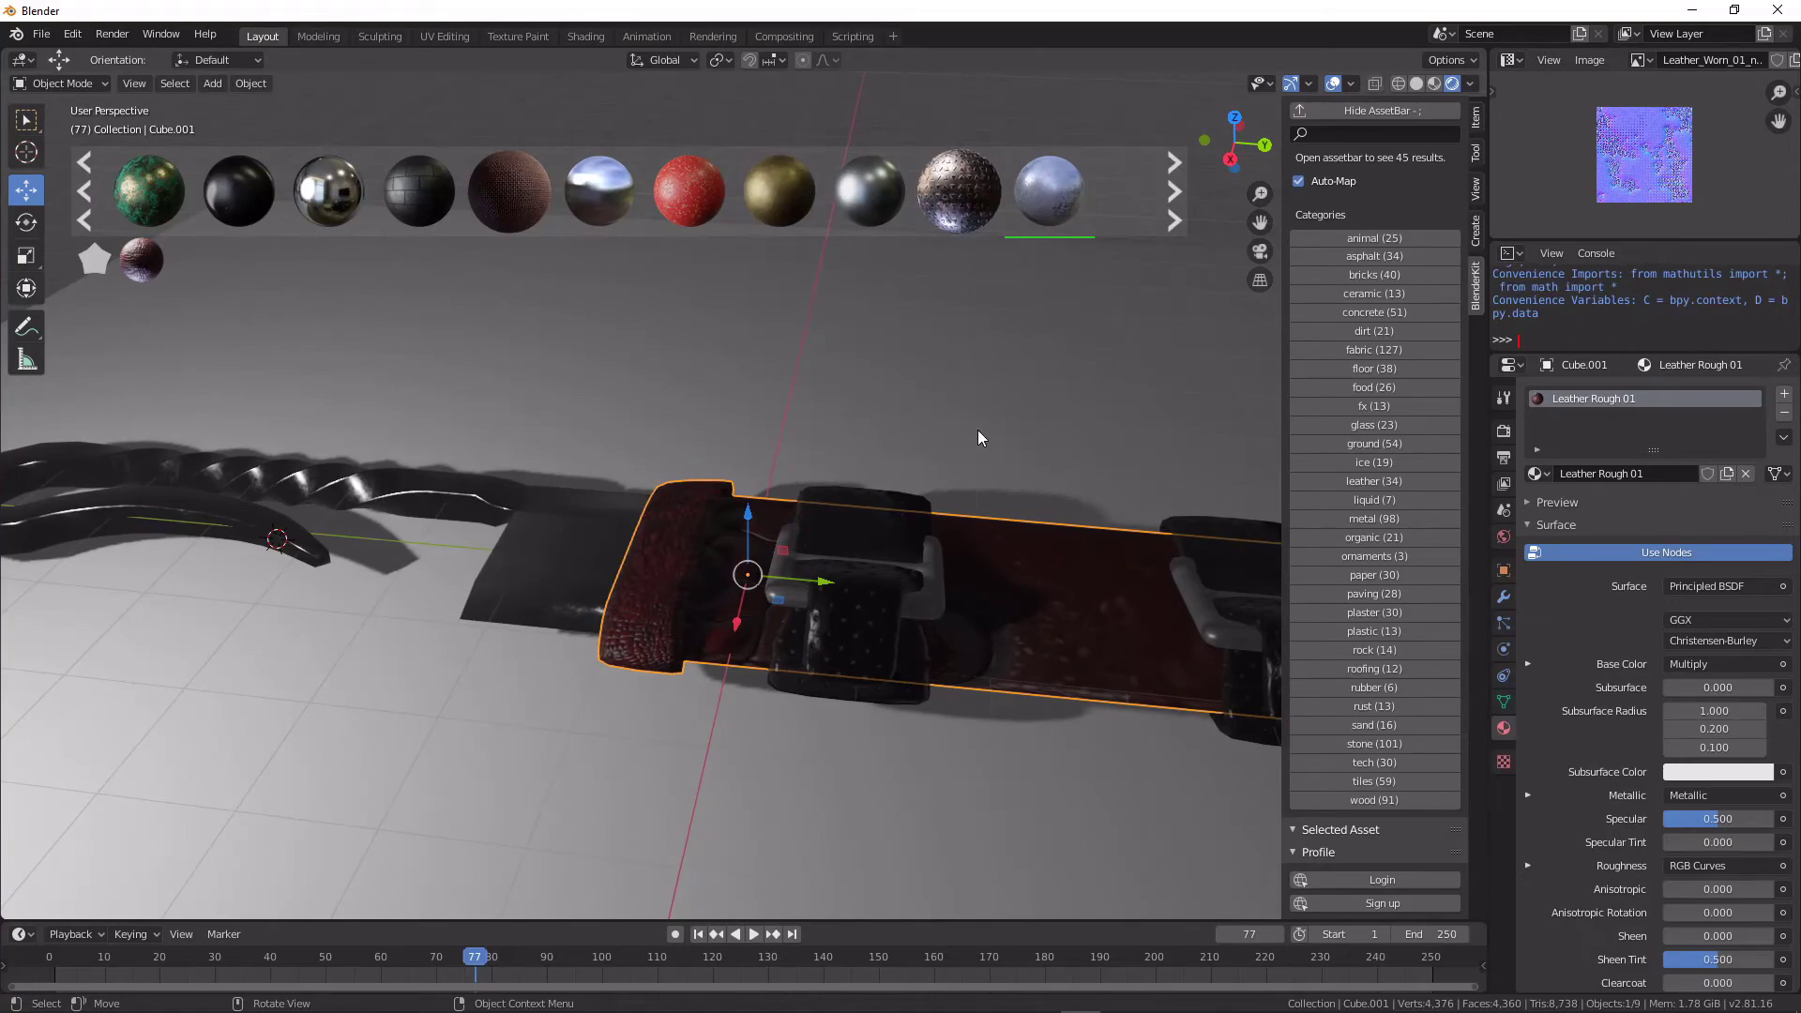
{"action": "mouse_move", "coordinate": [764, 301]}
{"action": "middle_mouse_down"}
{"action": "mouse_move", "coordinate": [491, 443]}
{"action": "mouse_move", "coordinate": [783, 426]}
{"action": "mouse_move", "coordinate": [672, 517]}
{"action": "mouse_move", "coordinate": [817, 552]}
{"action": "mouse_move", "coordinate": [928, 538]}
{"action": "middle_mouse_up"}
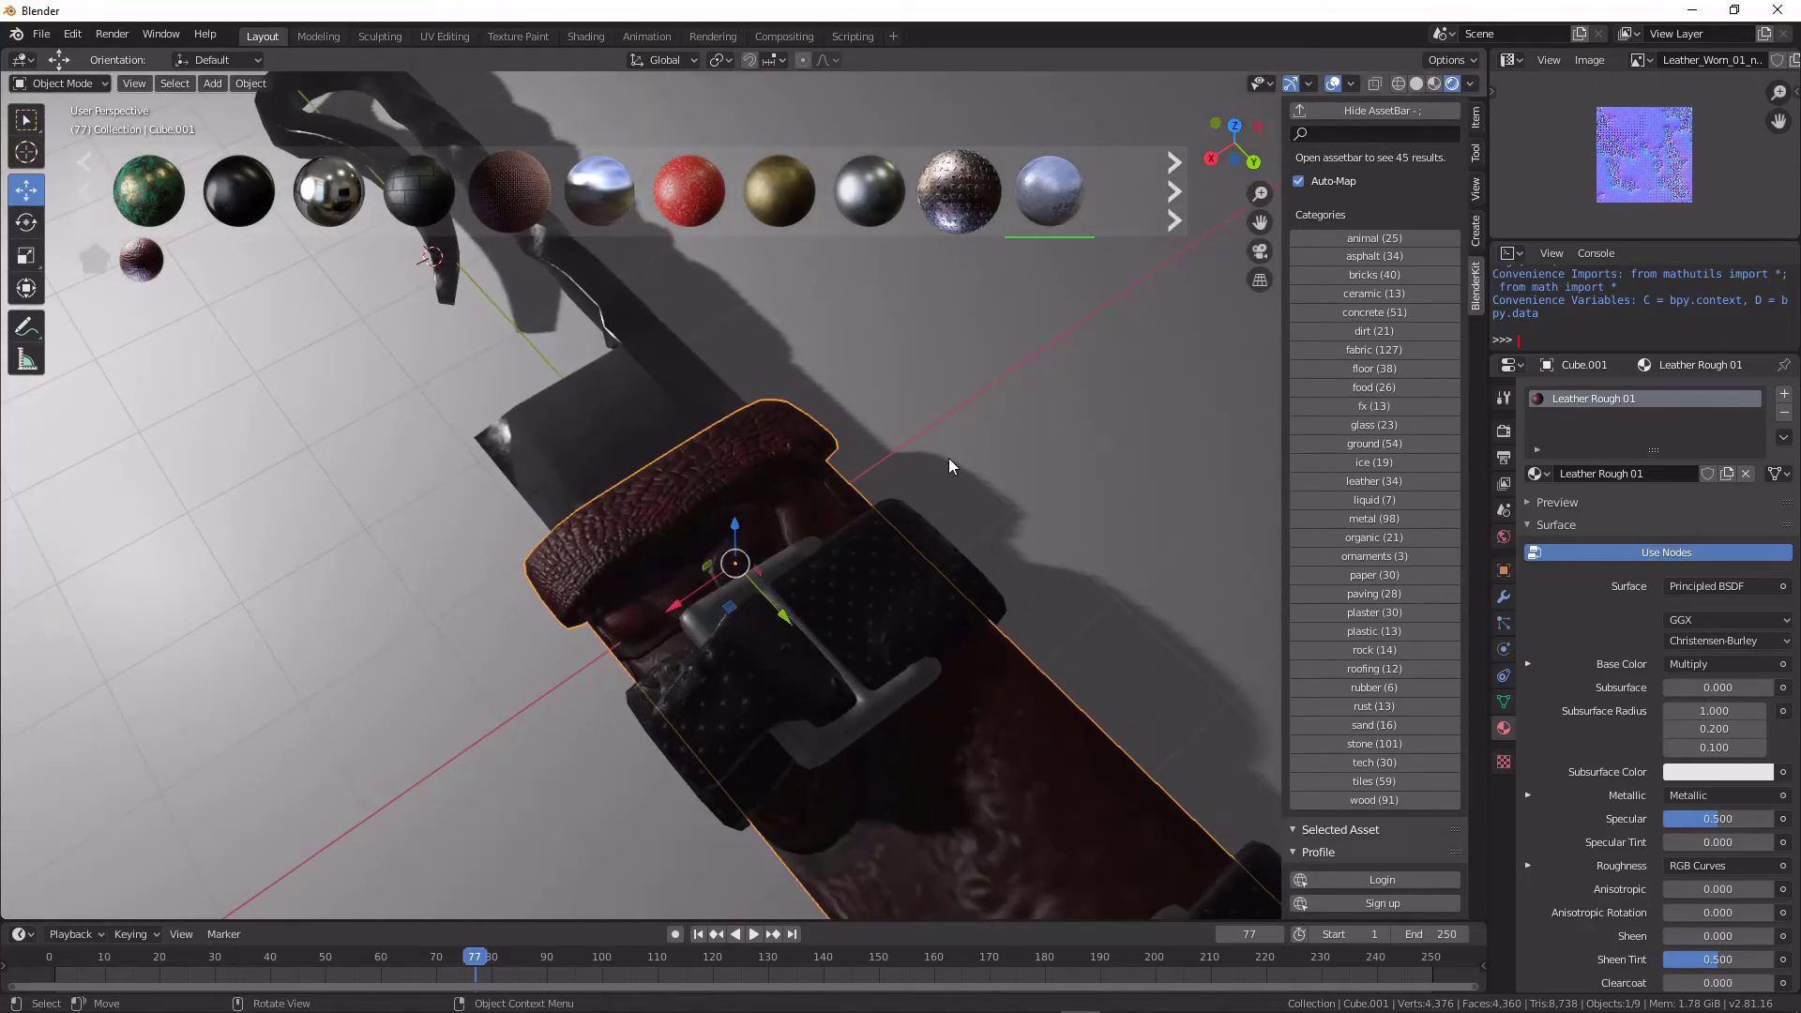